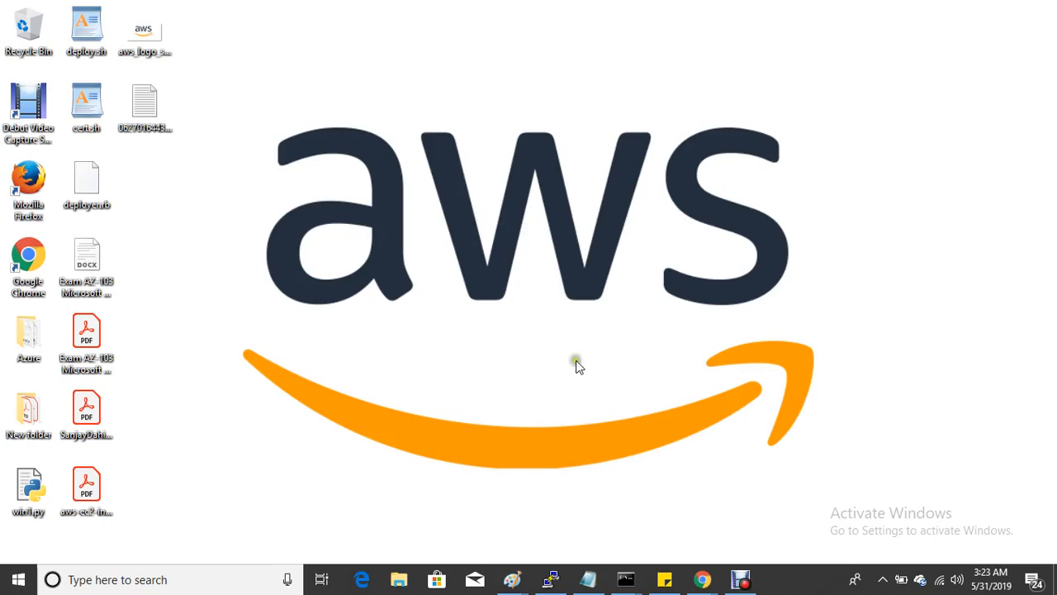
- In the IAM console, open prod-user's permissions, which list only IAMUserChangePassword
mouse_move(703, 579)
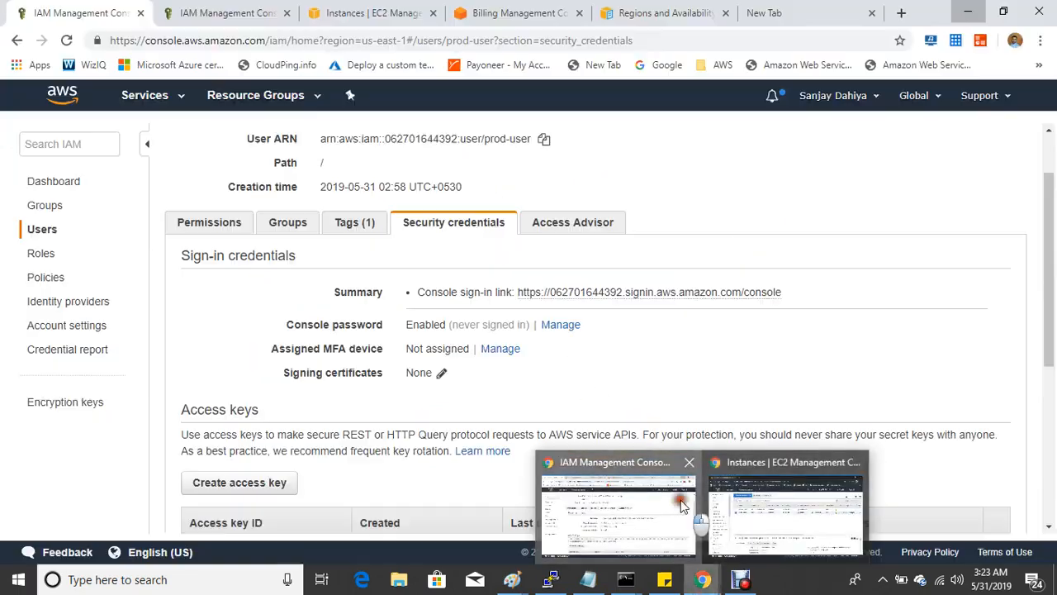
left_click(682, 506)
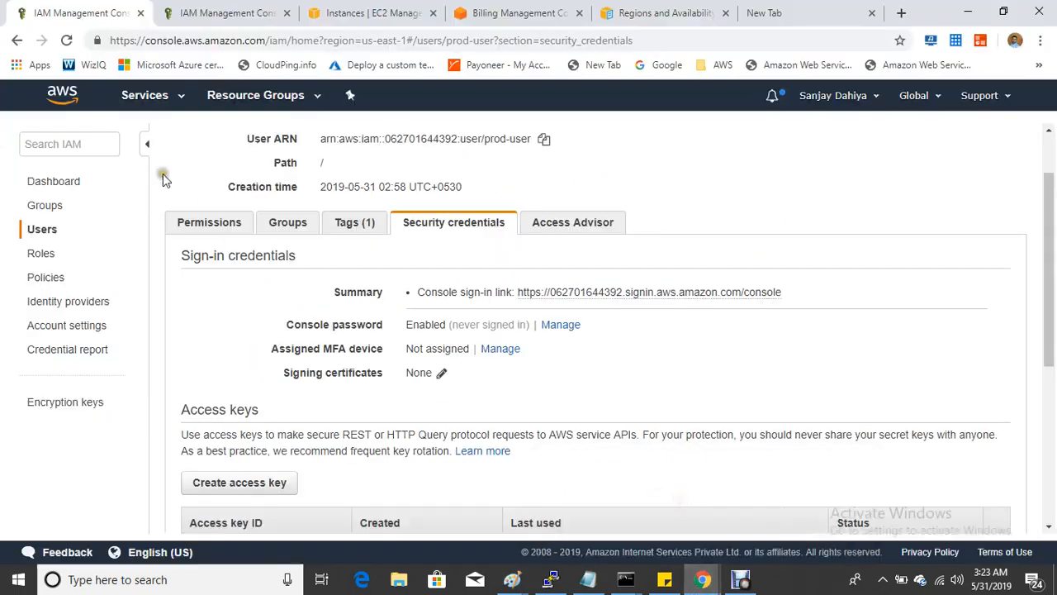
left_click(45, 281)
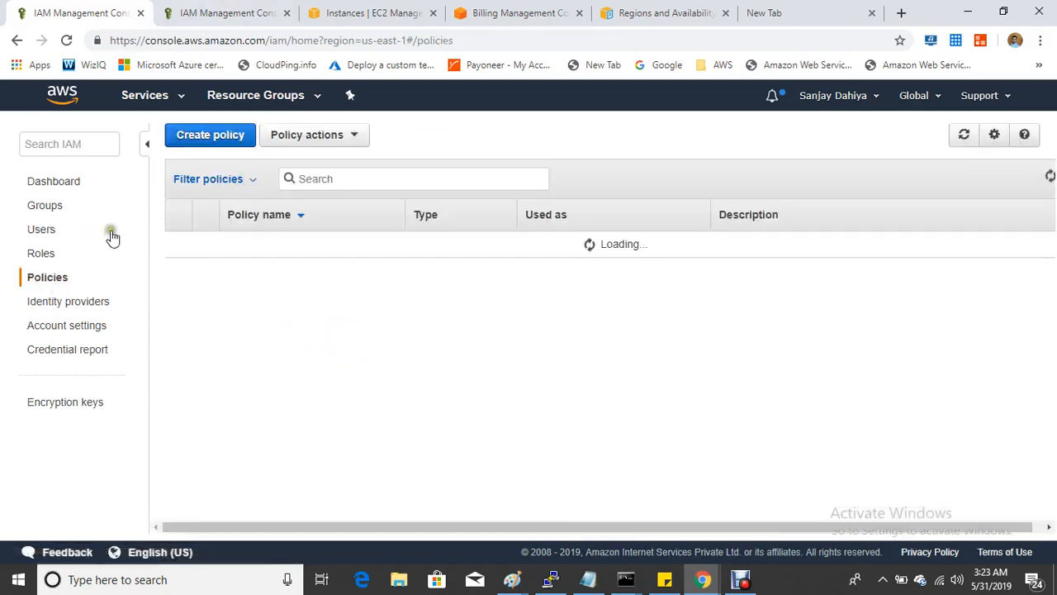
left_click(41, 229)
left_click(212, 272)
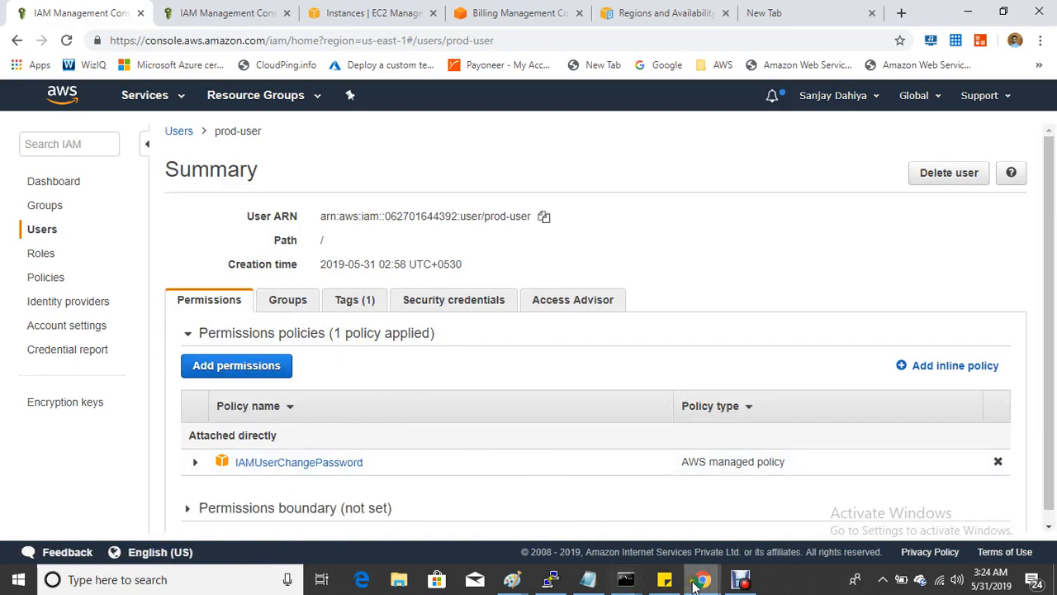
- Switch to the incognito browser window showing EC2 Instances as prod-user
mouse_move(700, 581)
scroll(578, 499, "down", 2)
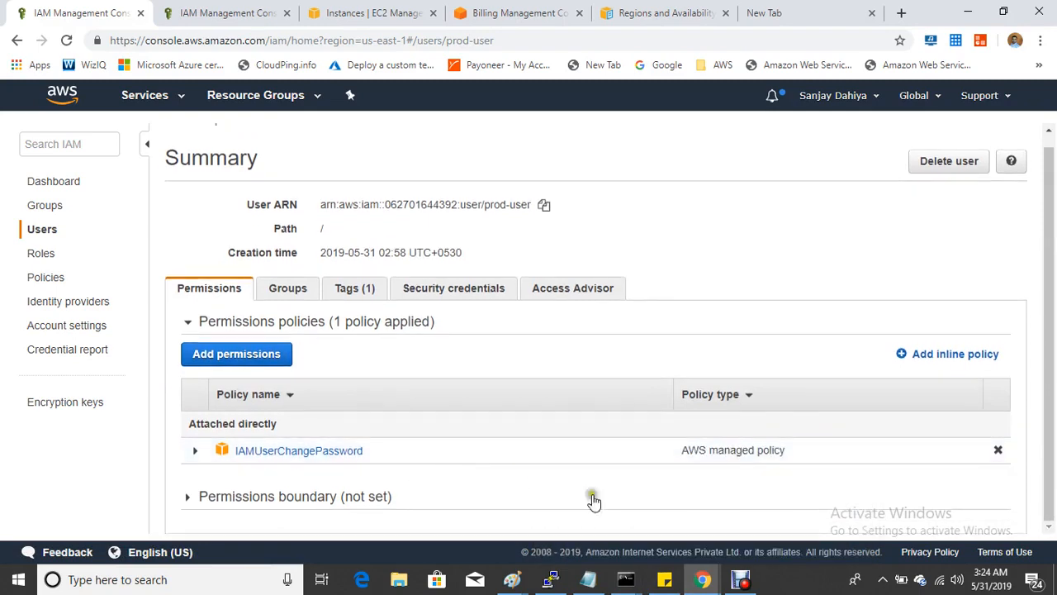
left_click(698, 586)
left_click(781, 527)
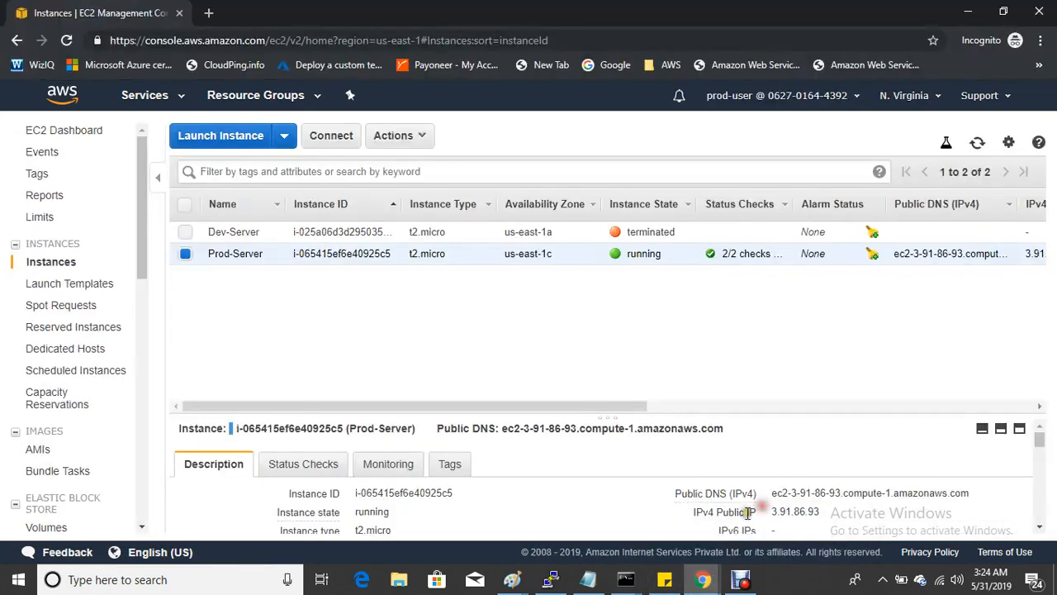
- Refresh the instances and try Actions > Instance State > Stop on Prod-Server, getting an authorization error
left_click(977, 142)
left_click(402, 138)
mouse_move(419, 239)
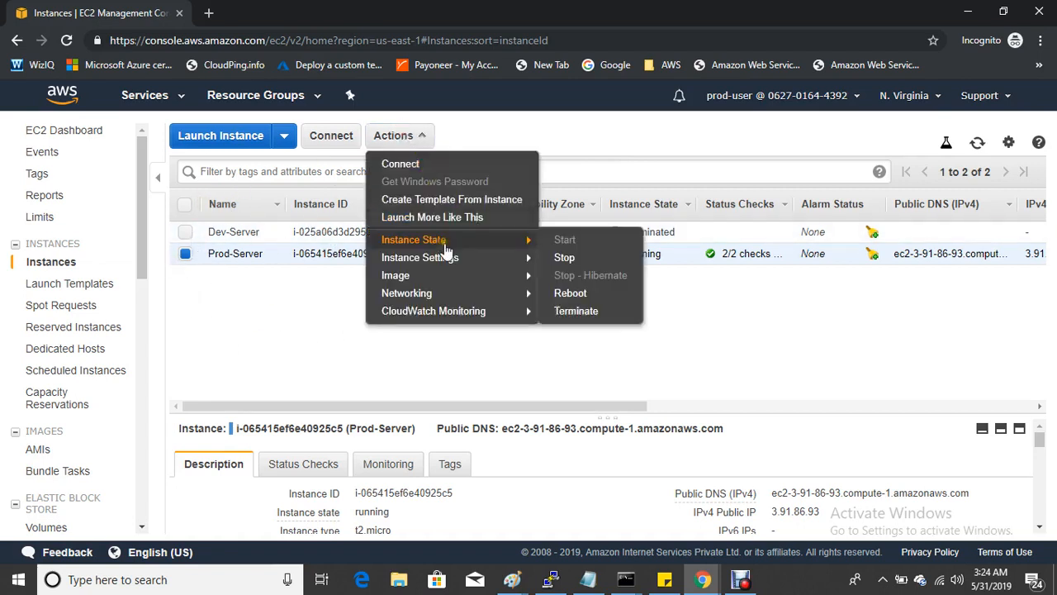
left_click(570, 258)
left_click(393, 136)
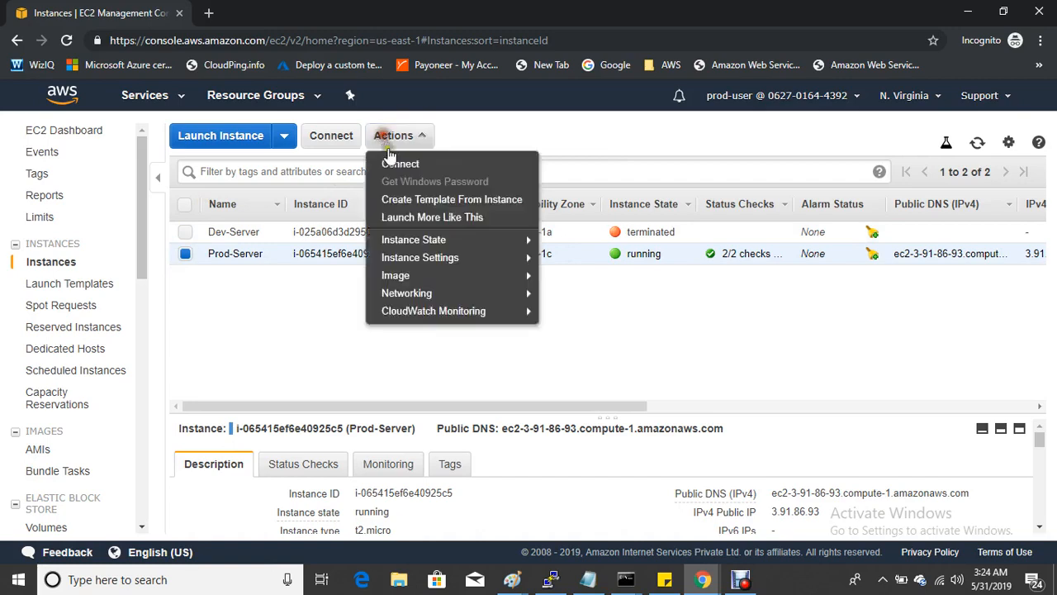
mouse_move(463, 239)
left_click(569, 257)
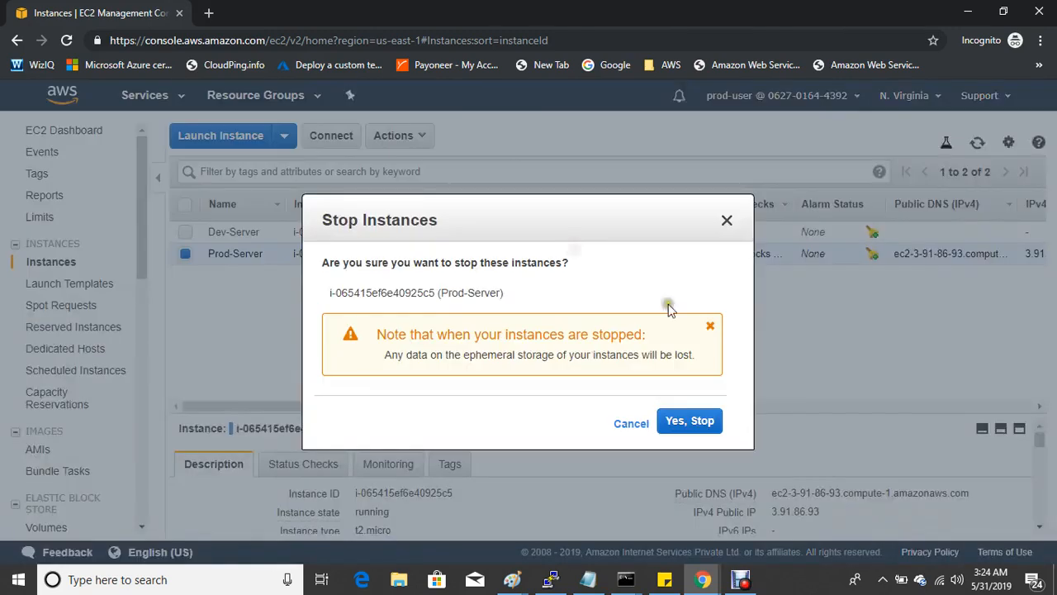
left_click(699, 428)
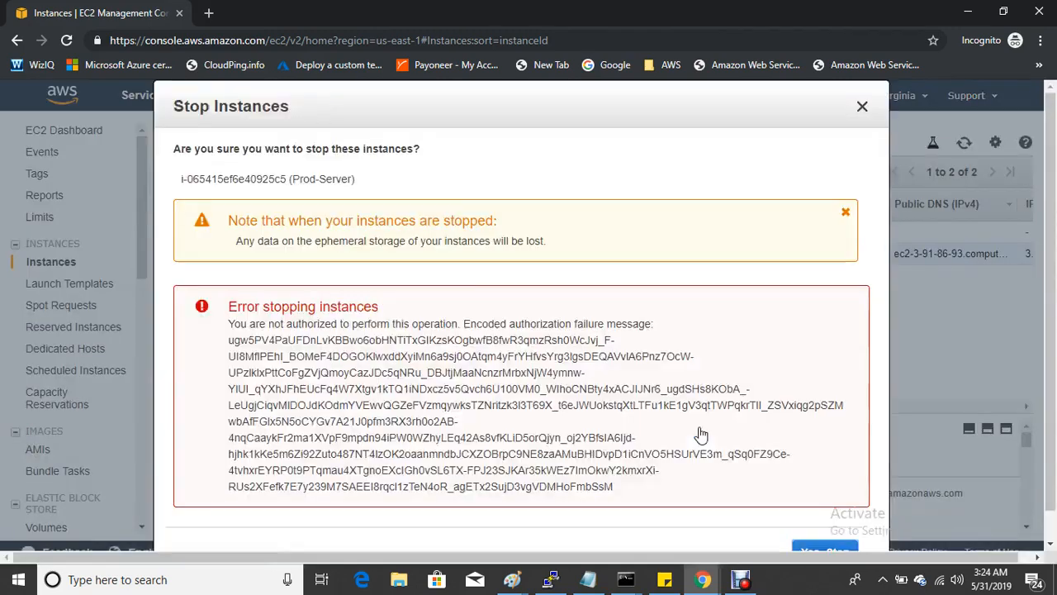
- Back in the IAM console, open prod-user's summary page from the Users list
mouse_move(703, 579)
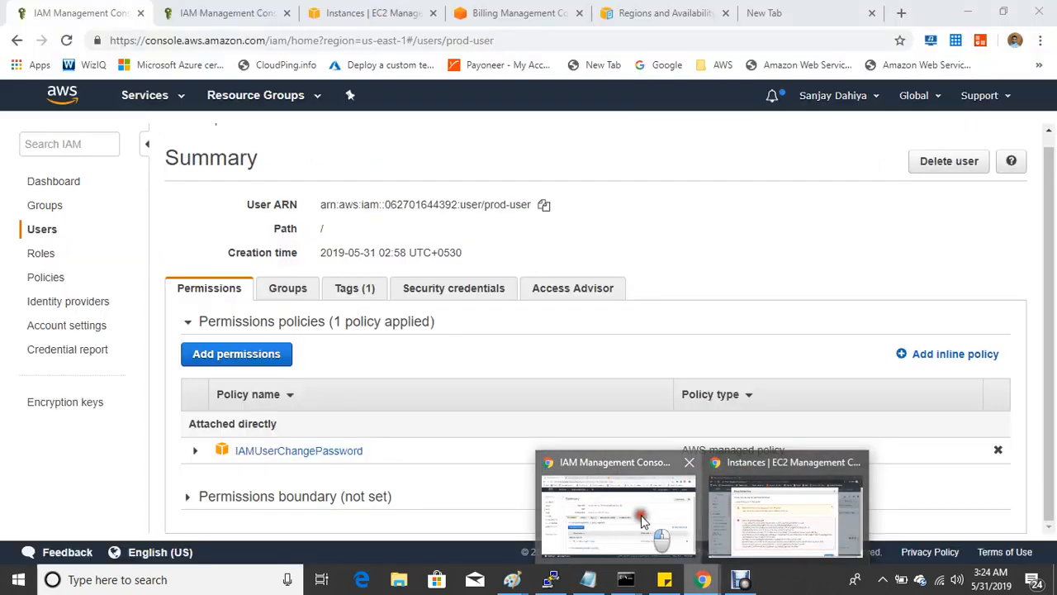
left_click(643, 533)
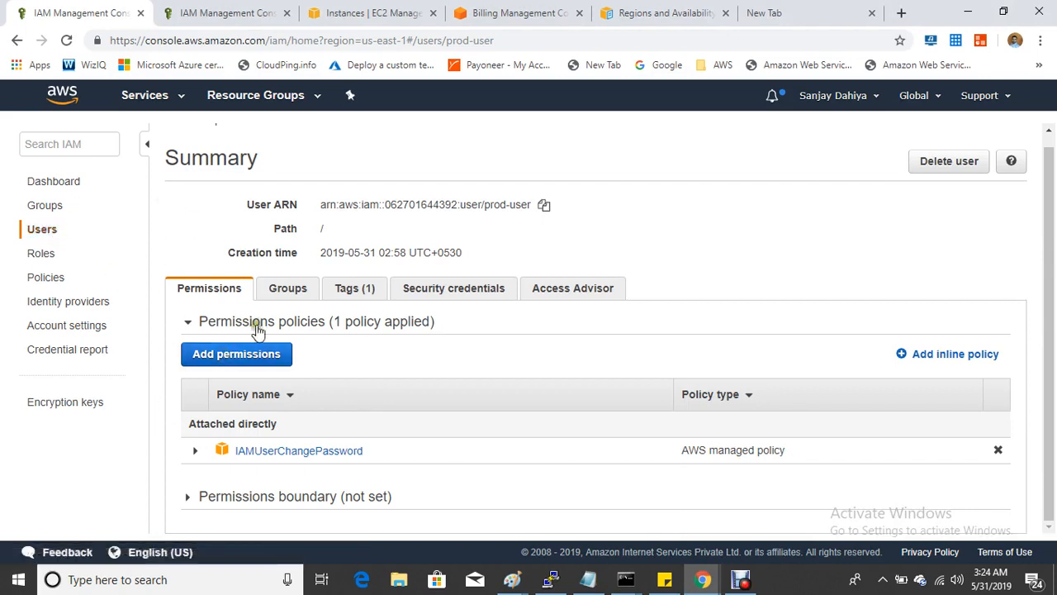
left_click(50, 231)
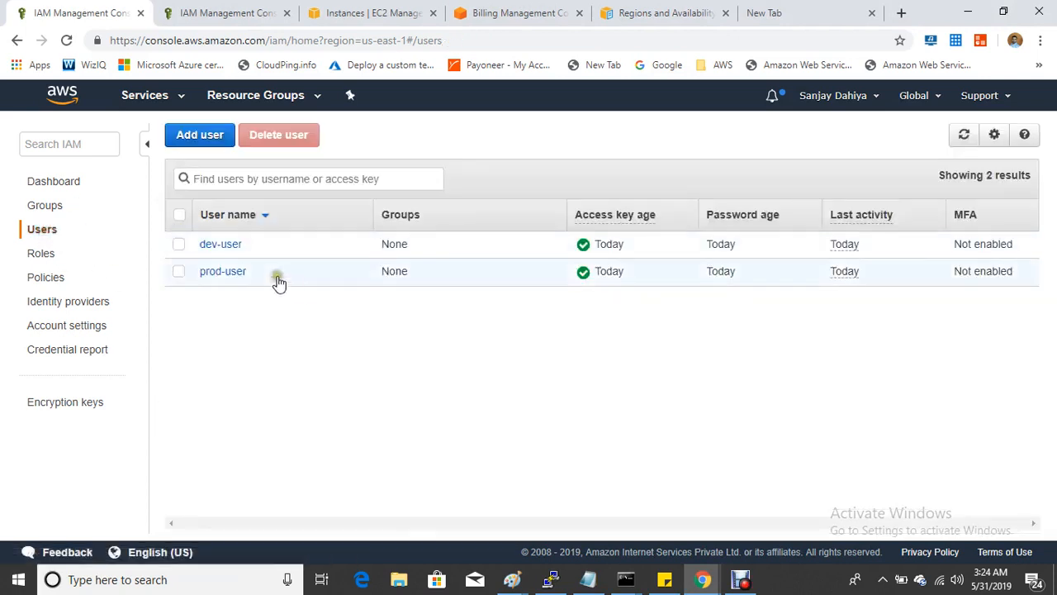
left_click(228, 274)
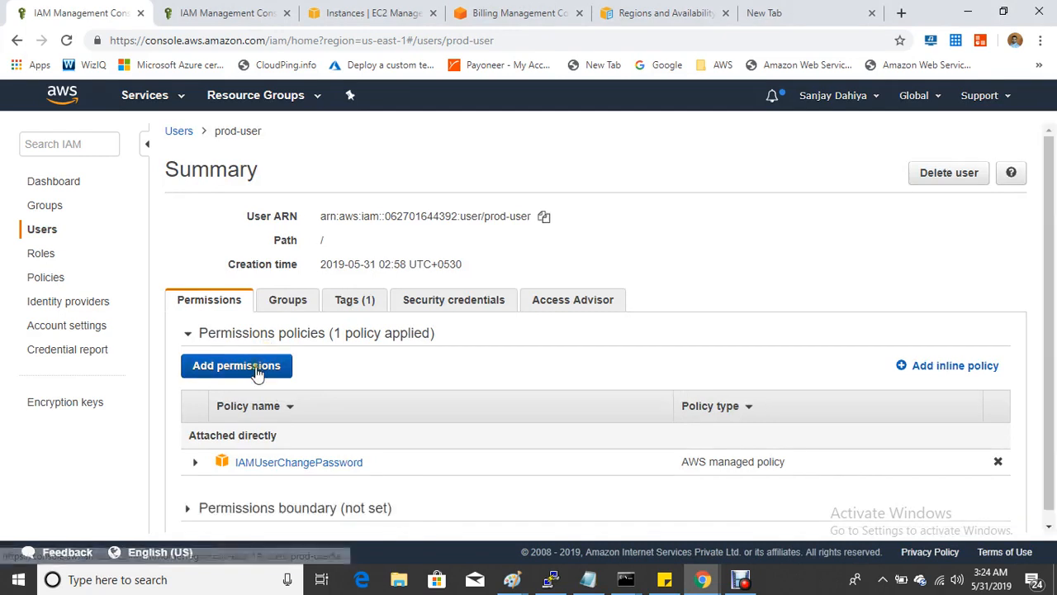
- Add permissions by attaching existing policies directly, searching the list for 'stop'
left_click(257, 370)
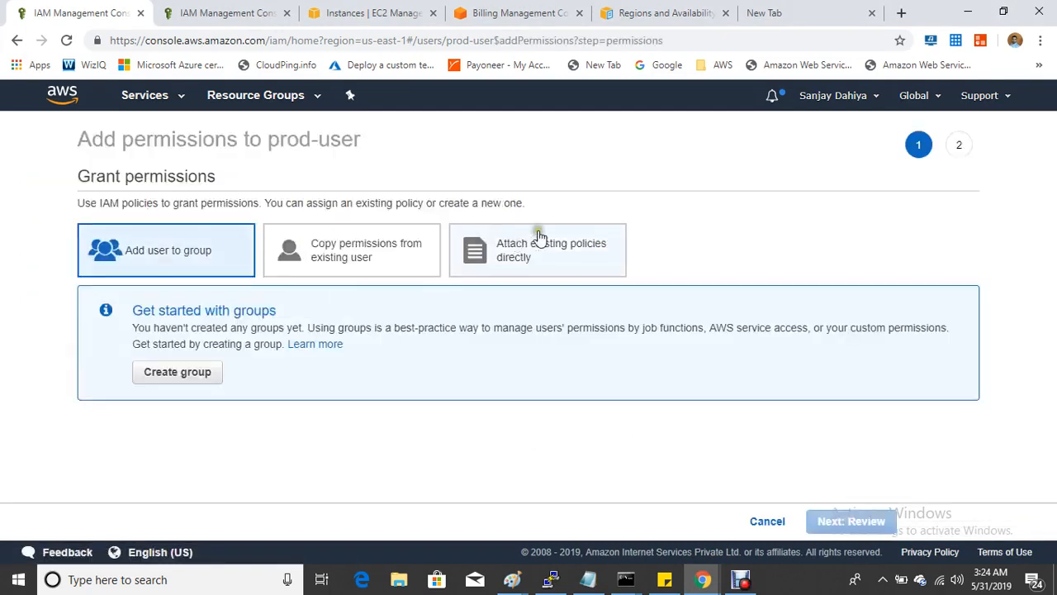
left_click(567, 250)
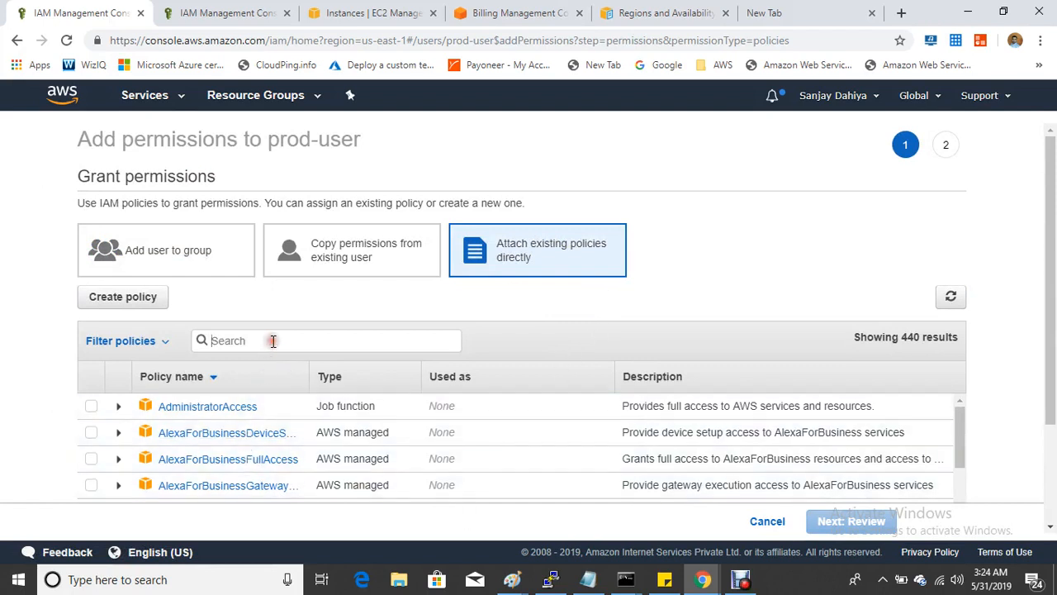
left_click(272, 340)
type("stop")
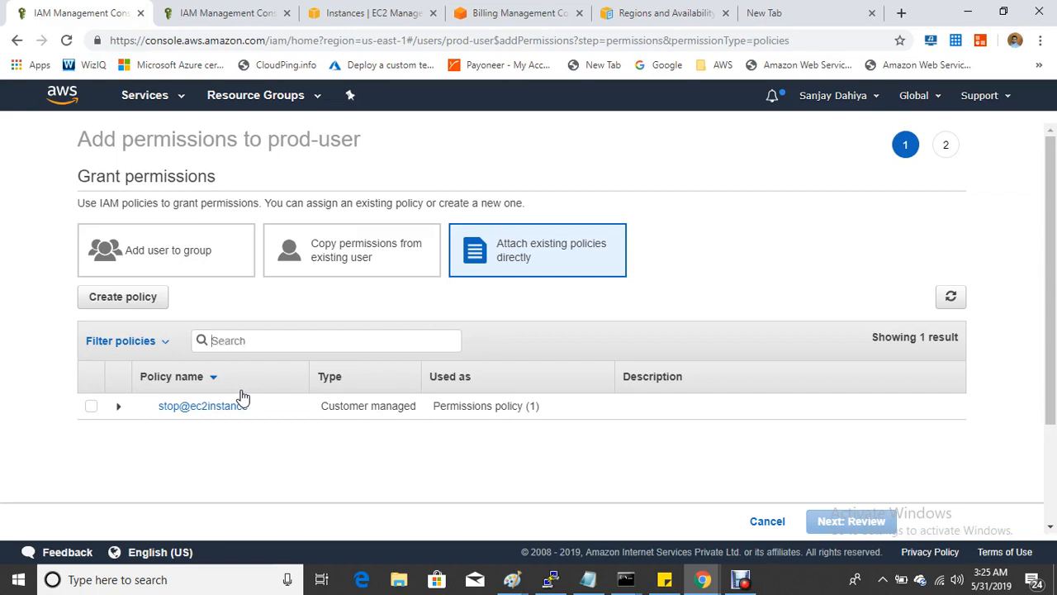
- Open Create policy on the JSON tab, select the default template, and dismiss the validation warning
left_click(124, 304)
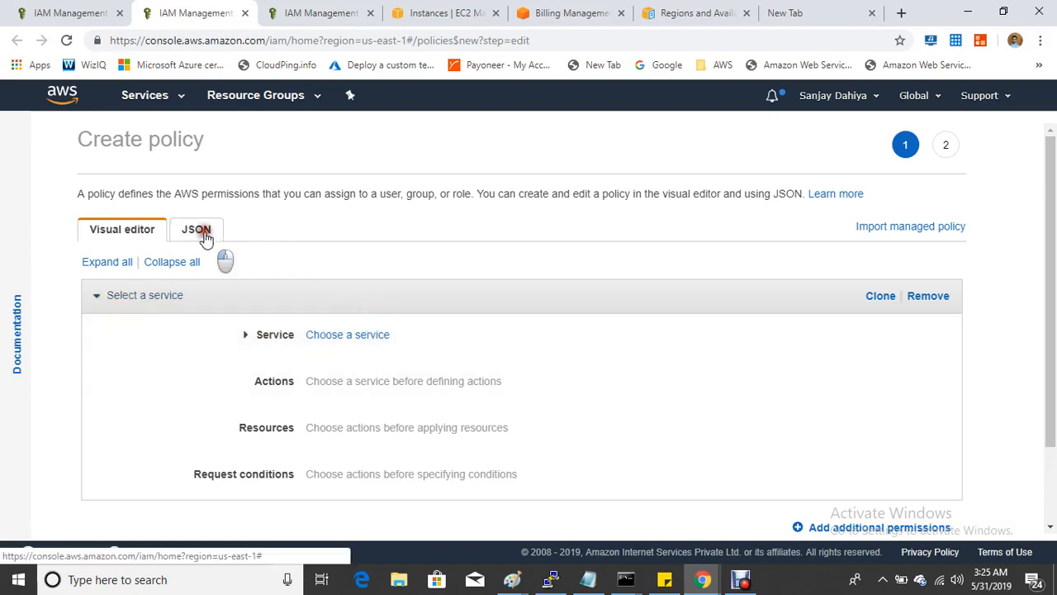
left_click(206, 236)
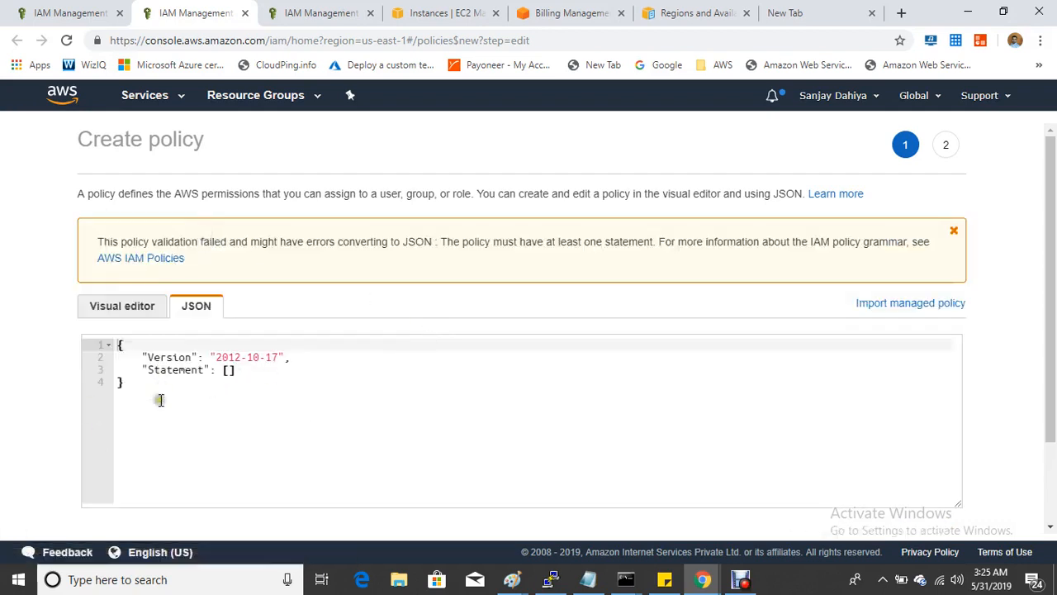
left_click_drag(160, 400, 106, 342)
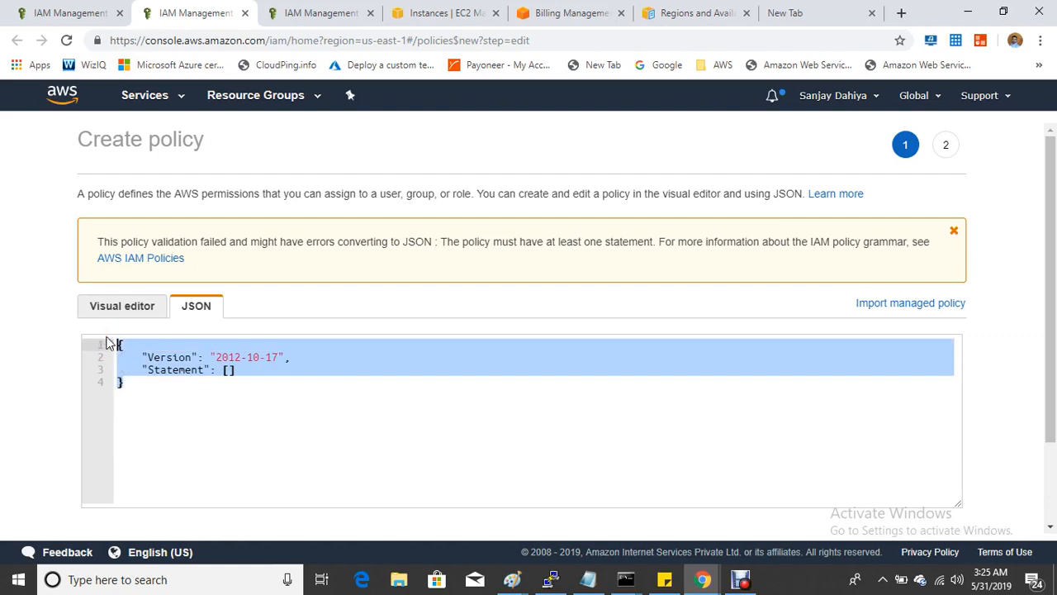
left_click(954, 234)
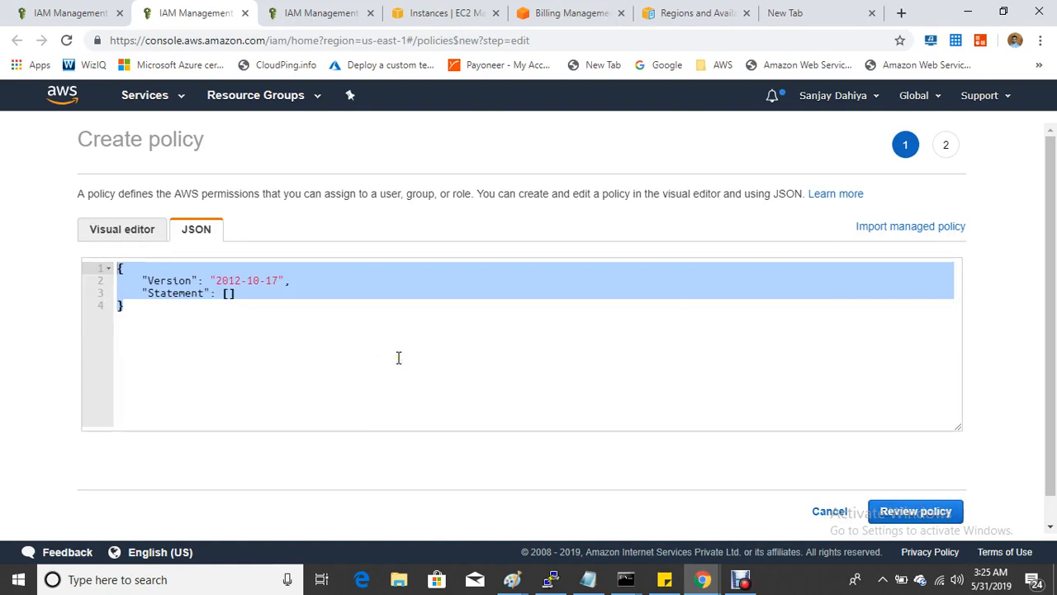
left_click(788, 14)
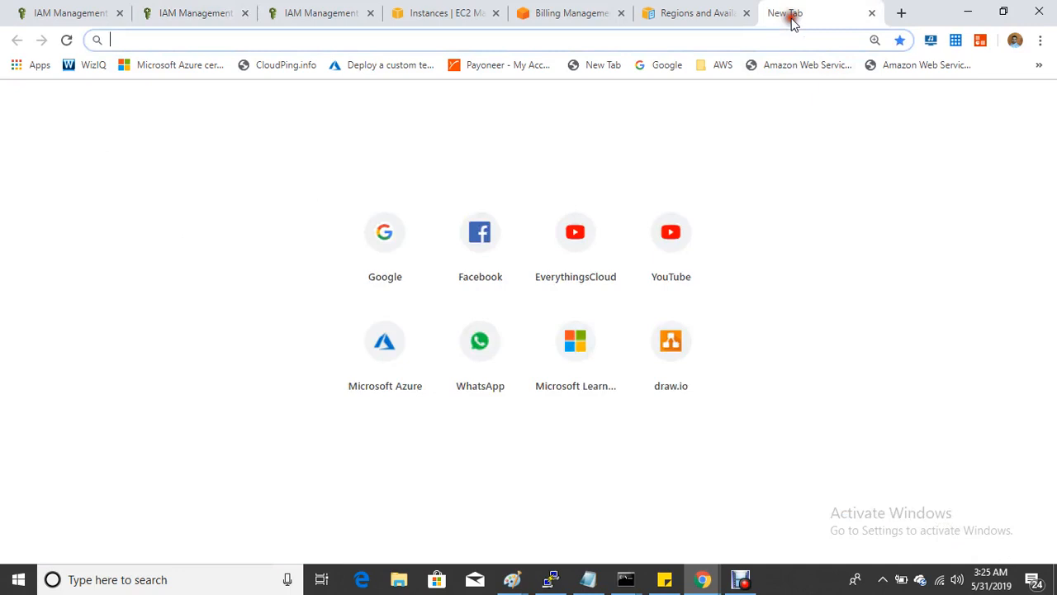
- Google 'start stop iam policy in aws' in the blank tab
left_click(455, 36)
type("google.com")
key("Return")
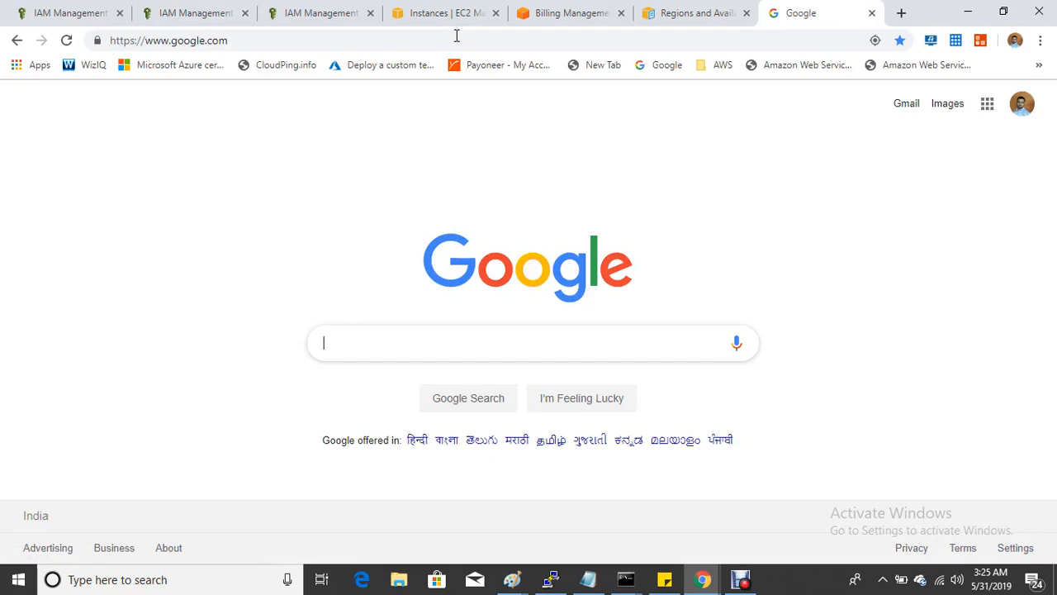
type("how to")
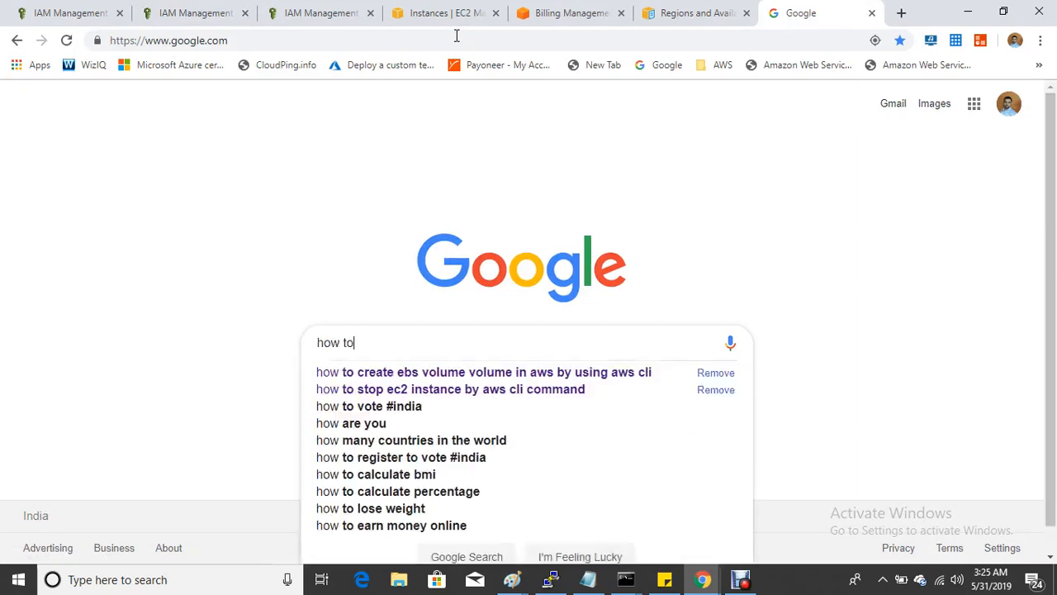
type(" create")
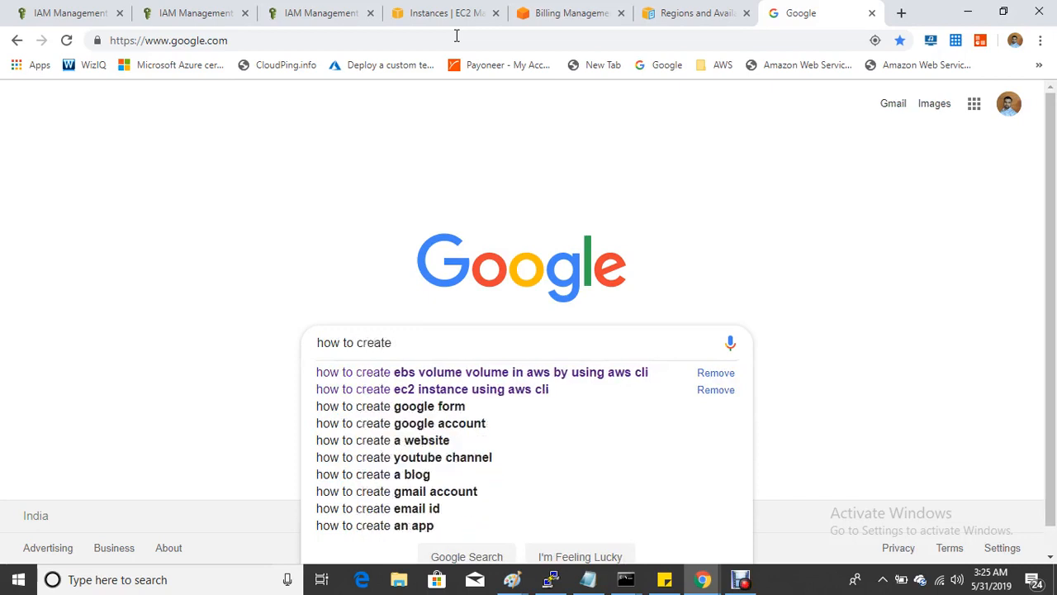
type(" stop")
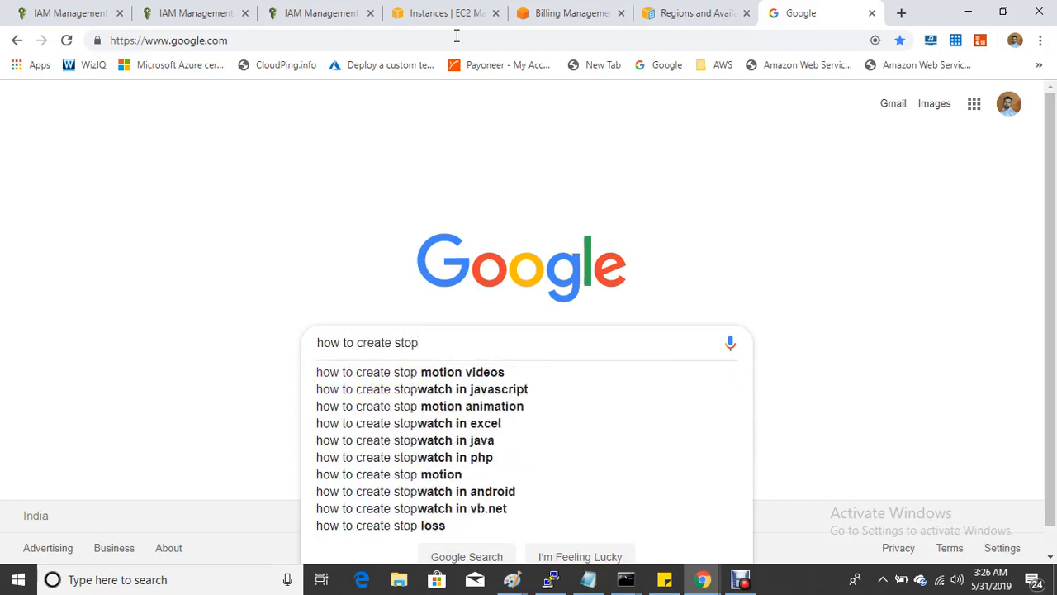
key("BackSpace")
key("BackSpace")
key("BackSpace")
key("BackSpace")
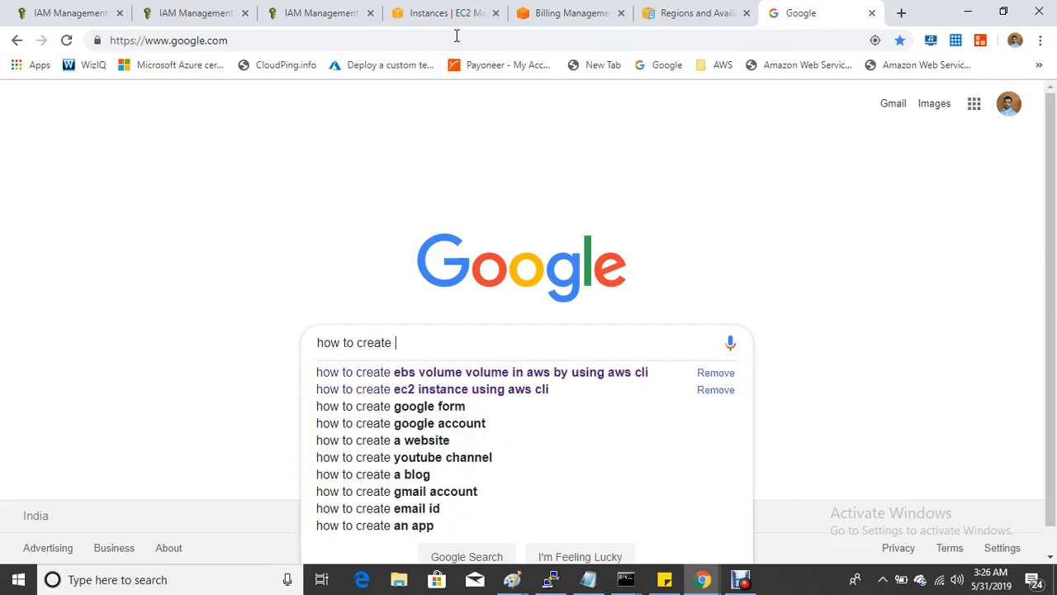
type("start stop ")
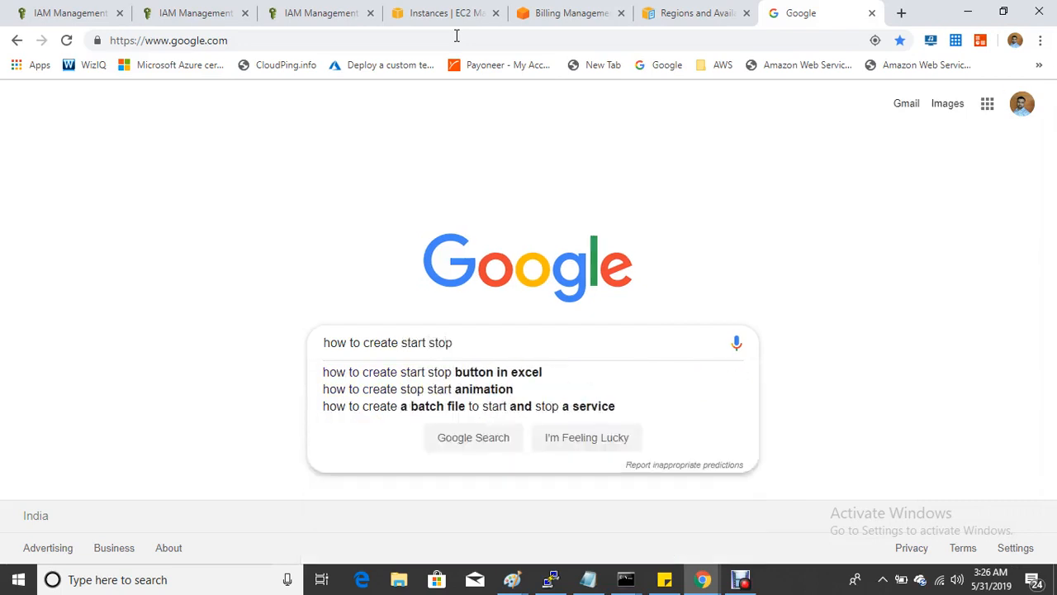
type("iam ")
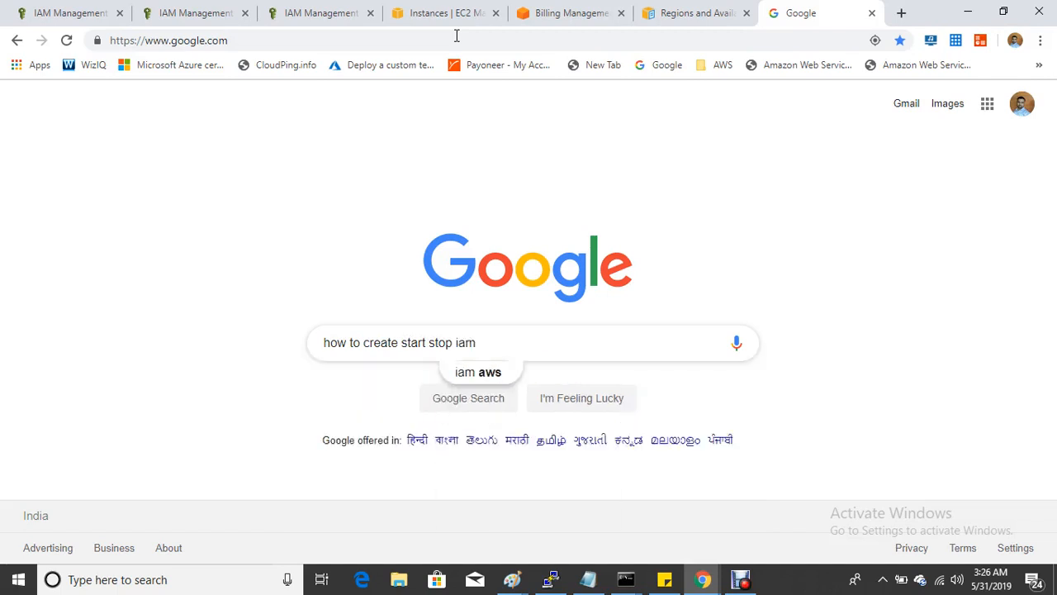
type("policy")
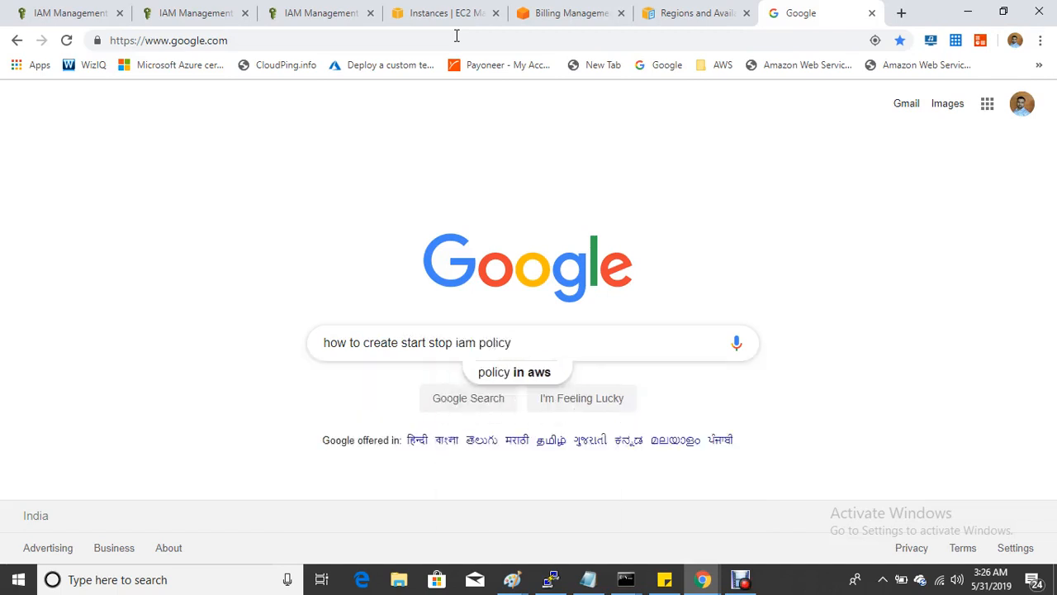
type(" in aws")
key("Return")
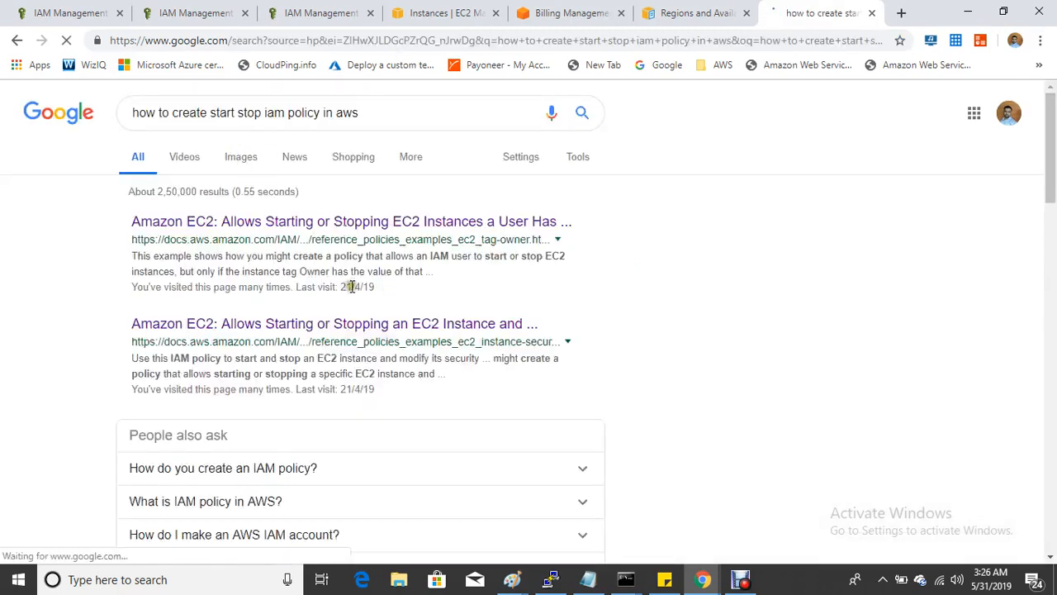
- Open the two AWS documentation results and the forum thread in new tabs
right_click(348, 219)
left_click(386, 229)
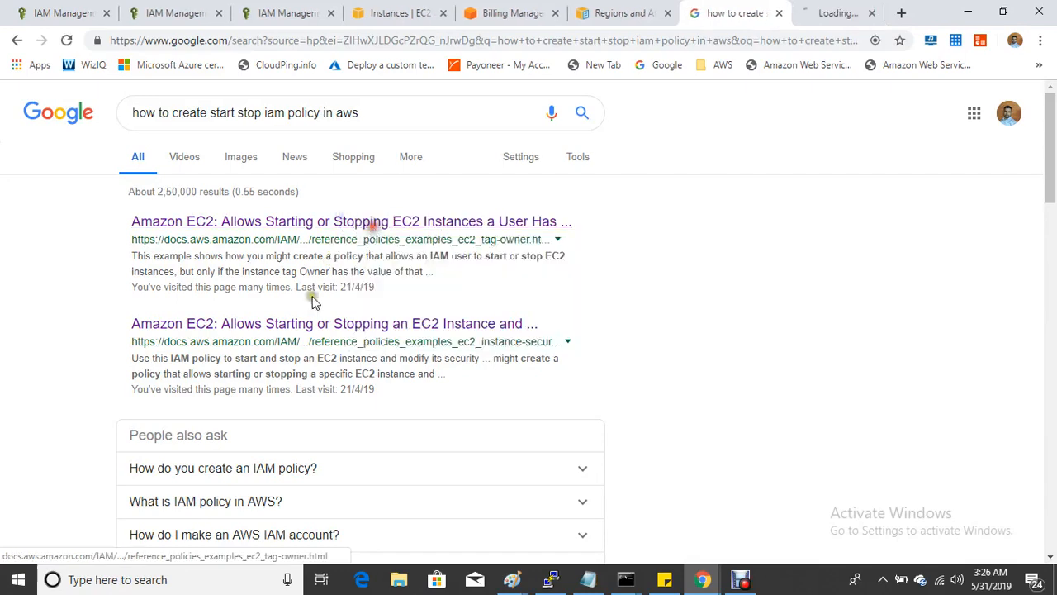
right_click(291, 332)
left_click(339, 343)
scroll(326, 342, "down", 4)
right_click(321, 319)
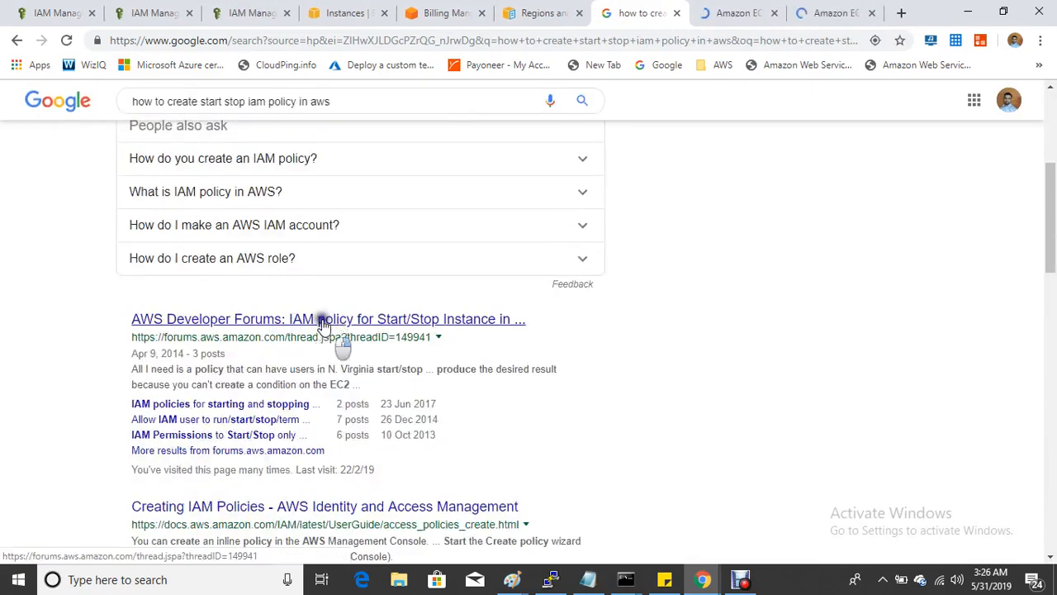
left_click(371, 333)
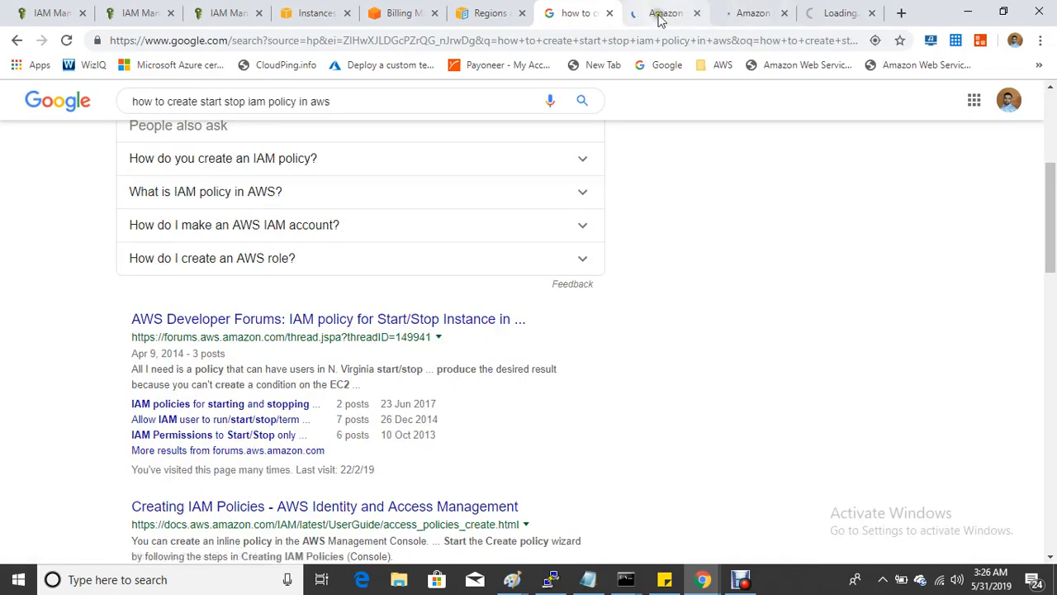
- Copy the security-group example policy JSON, then return to the prod-user IAM summary
left_click(661, 13)
scroll(413, 333, "down", 3)
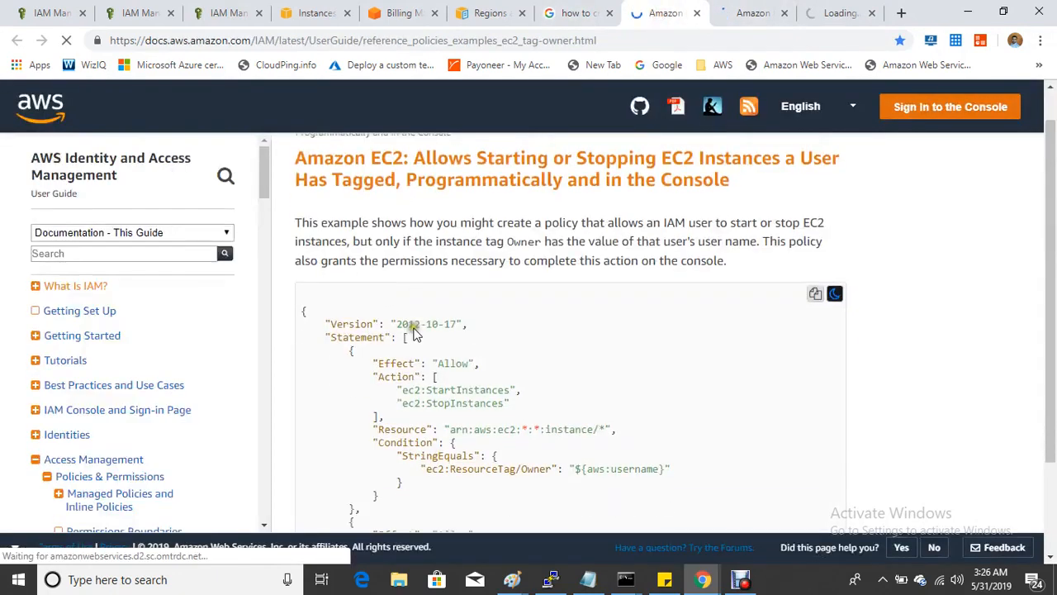
left_click(745, 13)
scroll(498, 336, "down", 3)
scroll(499, 341, "up", 3)
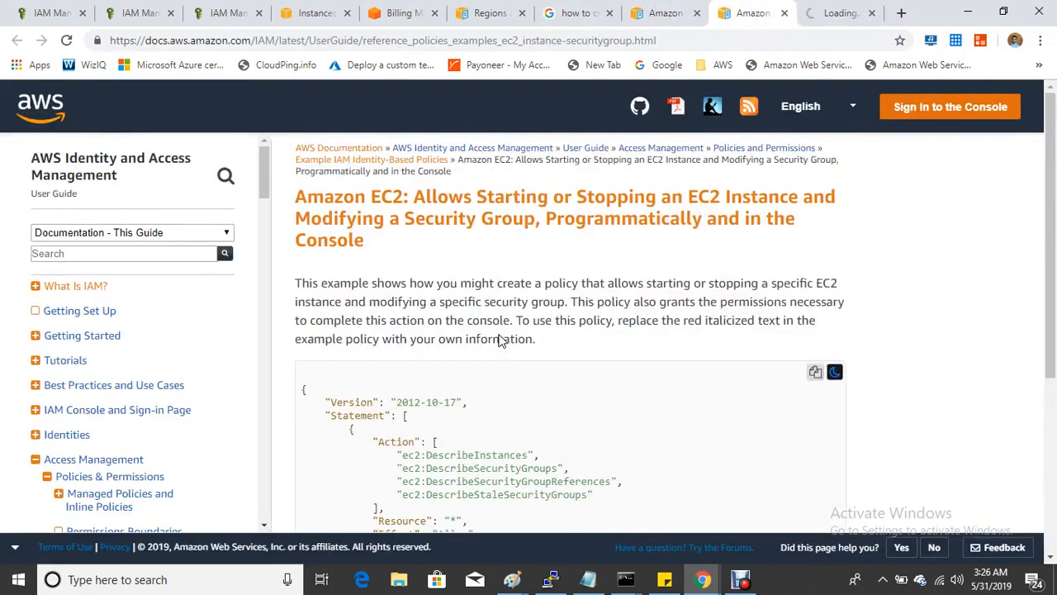
left_click(815, 372)
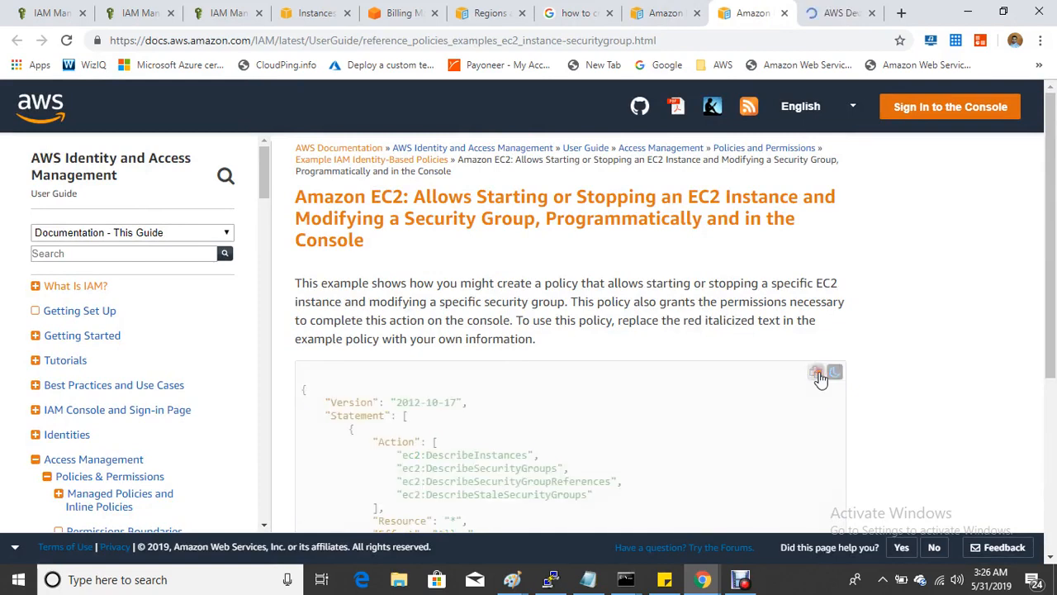
left_click(58, 12)
left_click(233, 13)
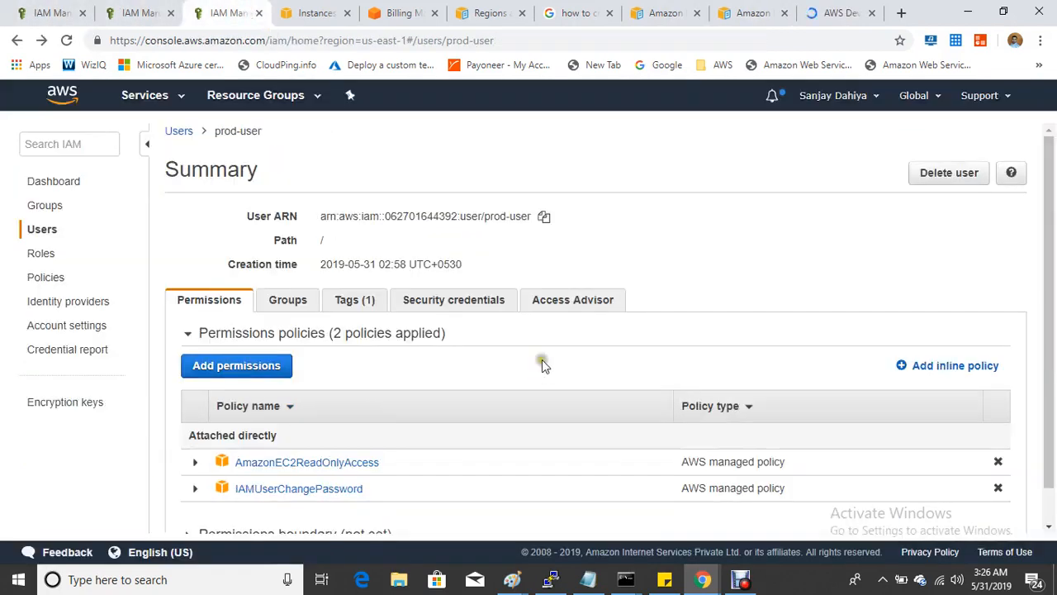
- Paste the copied example policy over the default JSON in the full-screen Create policy editor
left_click(151, 17)
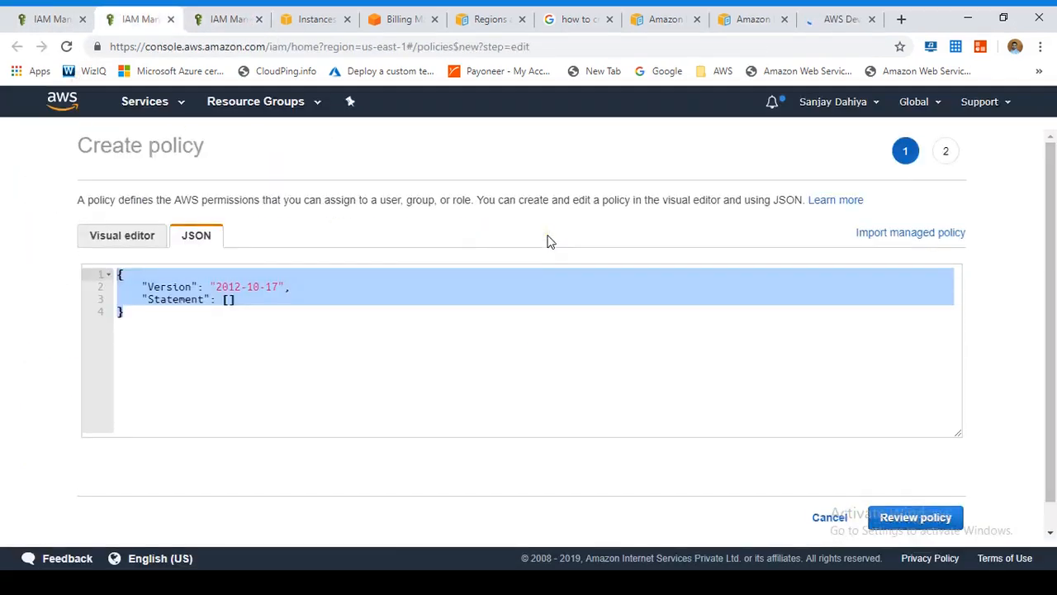
key("F11")
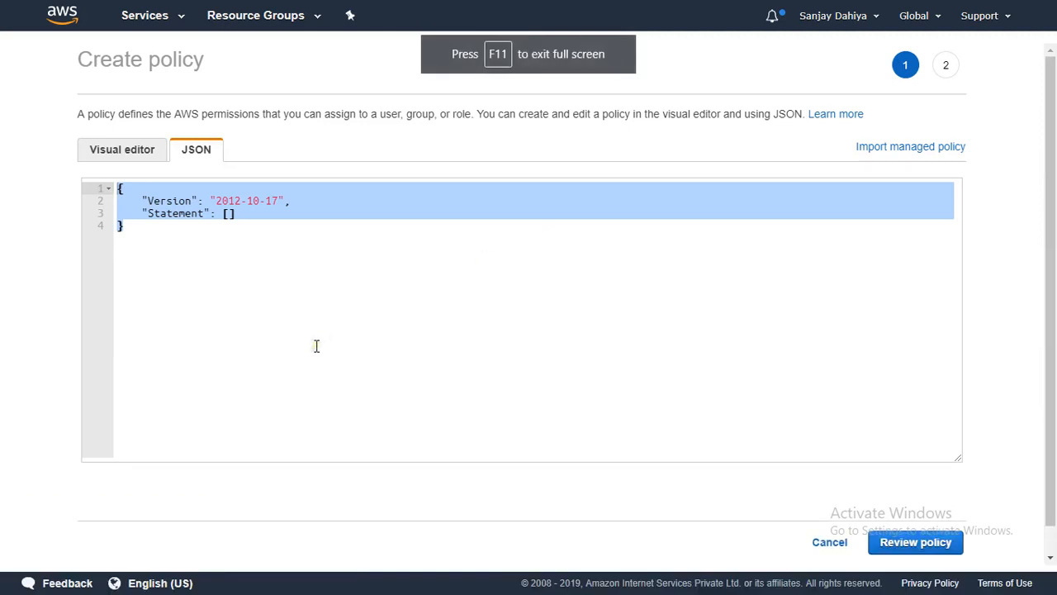
left_click(279, 260)
left_click_drag(182, 222, 110, 185)
key("ctrl+v")
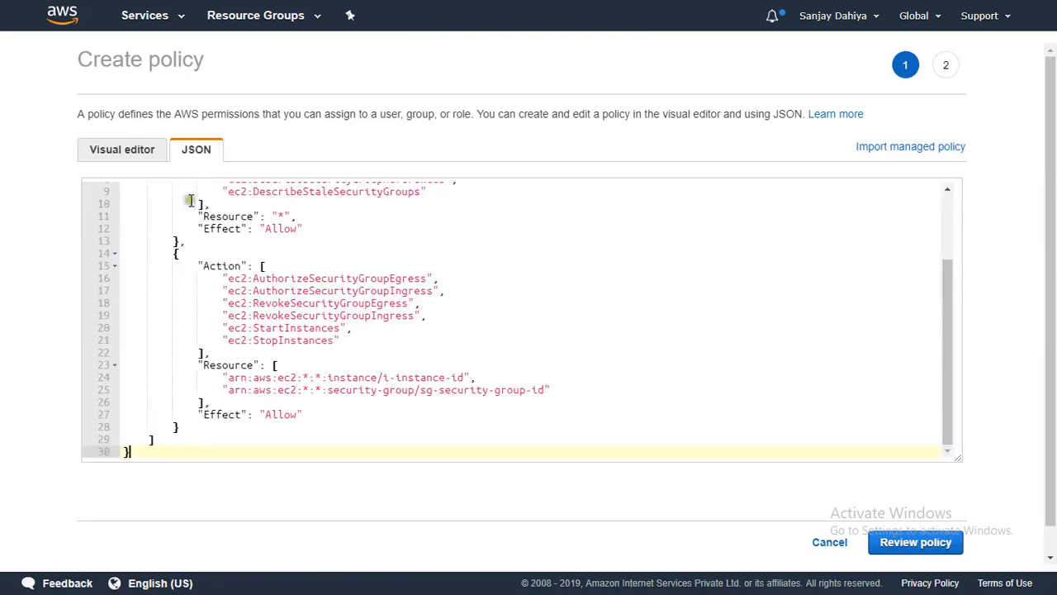
scroll(328, 279, "up", 5)
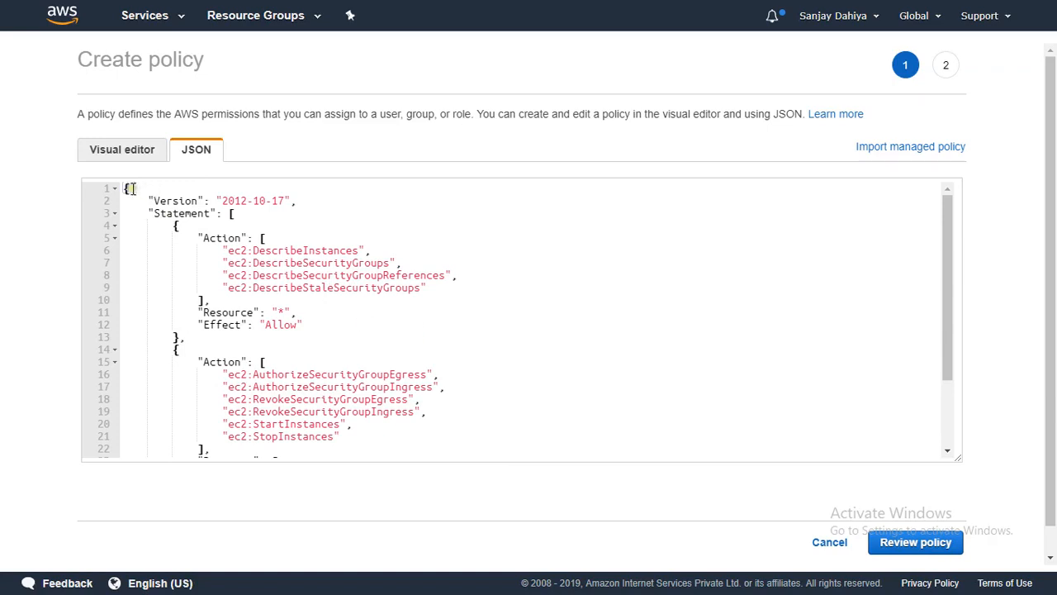
left_click(155, 197)
left_click(263, 222)
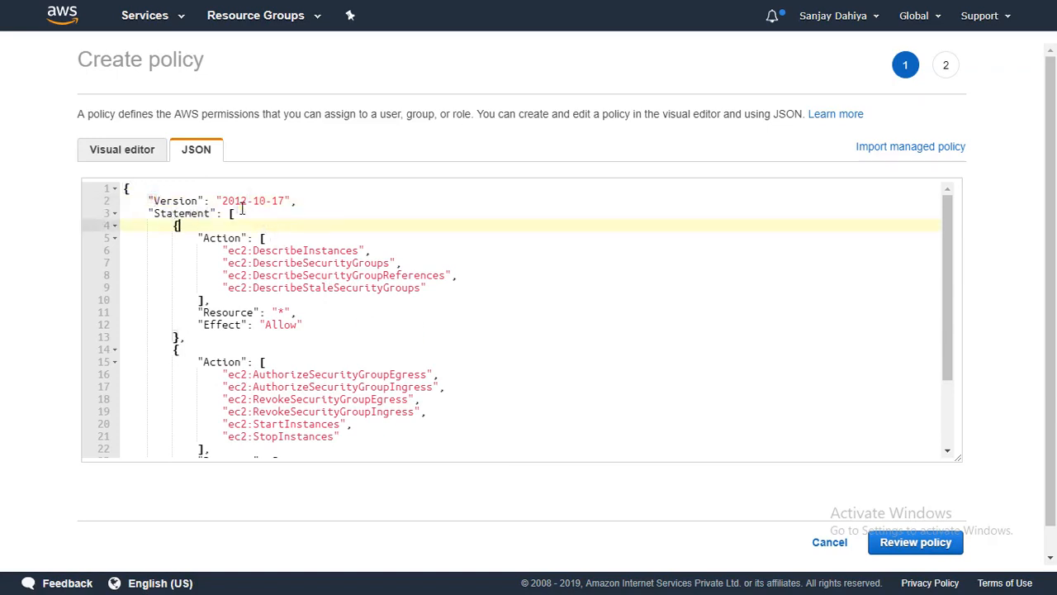
left_click(234, 263)
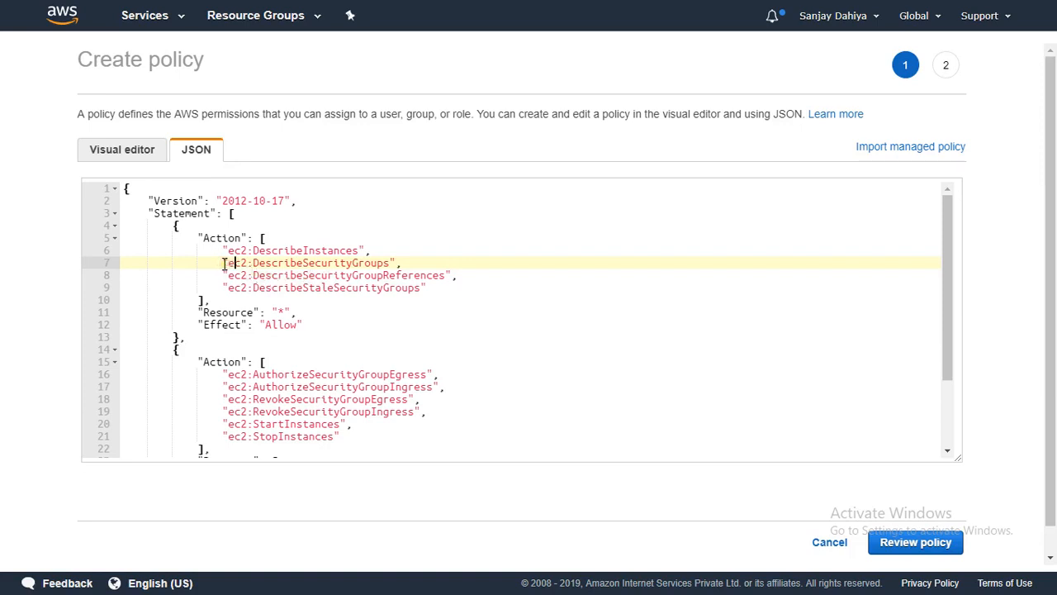
- Delete the three DescribeSecurityGroup actions and the trailing comma from the first statement
left_click_drag(223, 262, 330, 264)
left_click_drag(444, 275, 455, 284)
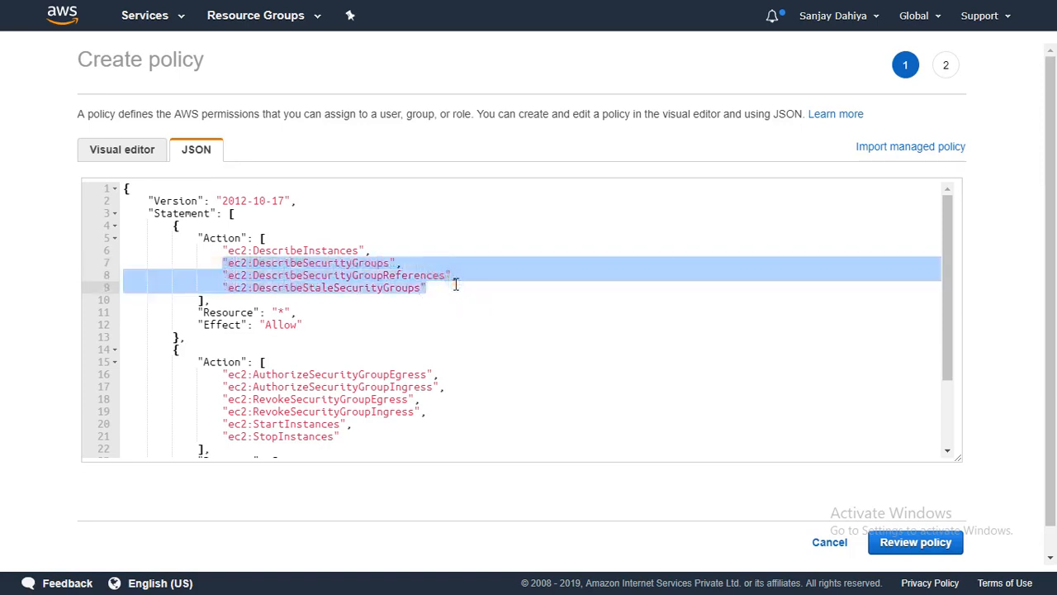
key("BackSpace")
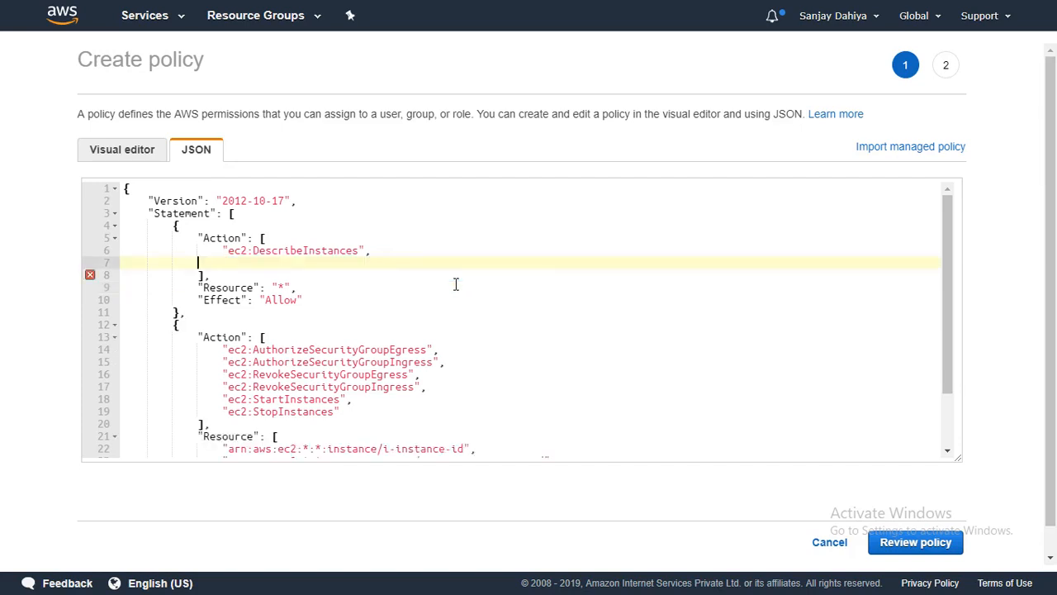
key("BackSpace")
key("BackSpace")
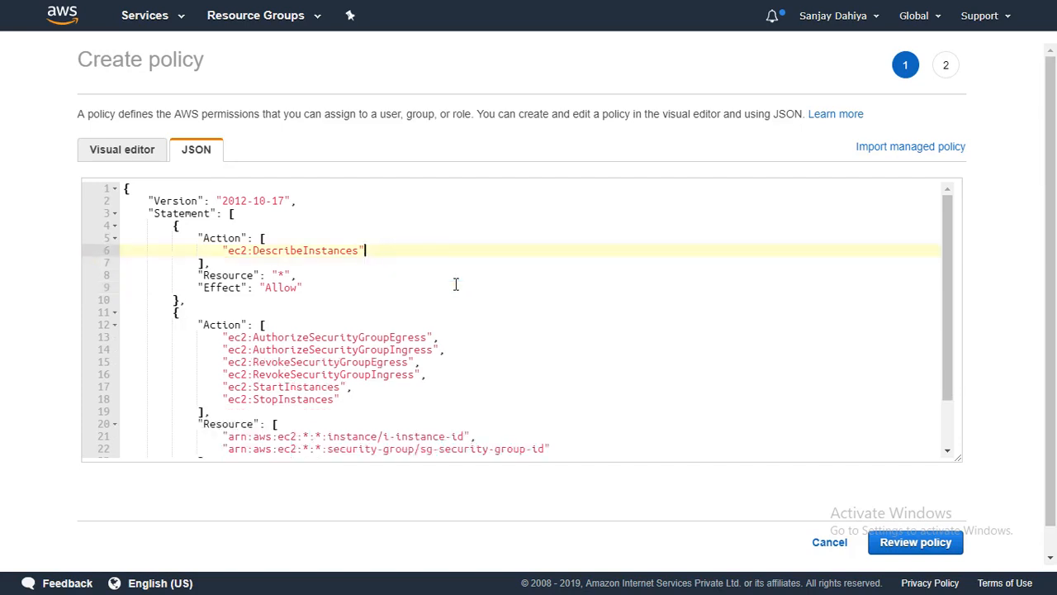
- Check the first statement now allows only ec2:DescribeInstances on Resource '*'
left_click(329, 317)
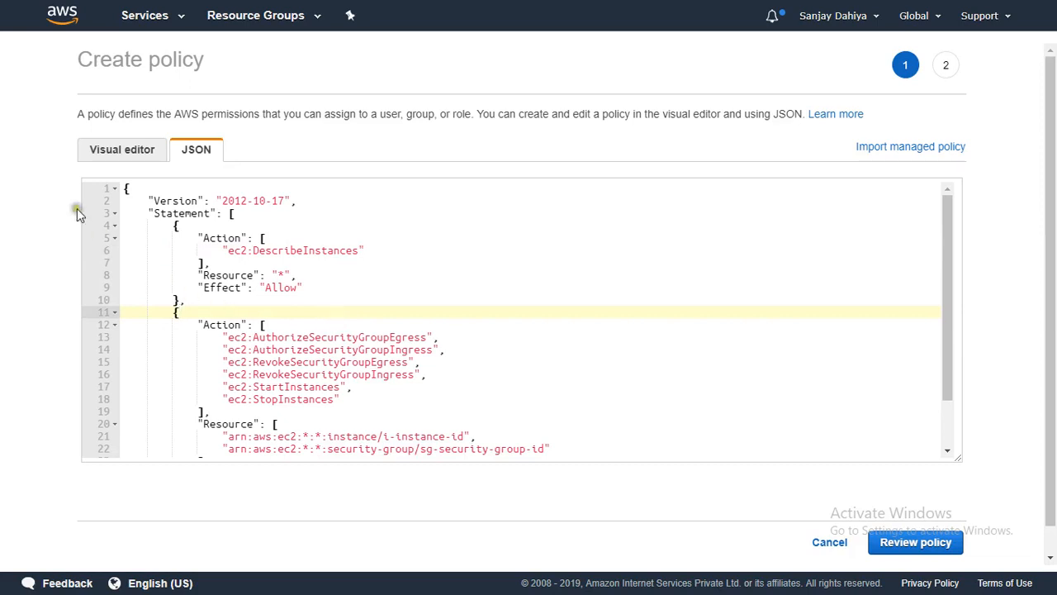
left_click(199, 275)
left_click_drag(199, 275, 216, 275)
left_click(277, 283)
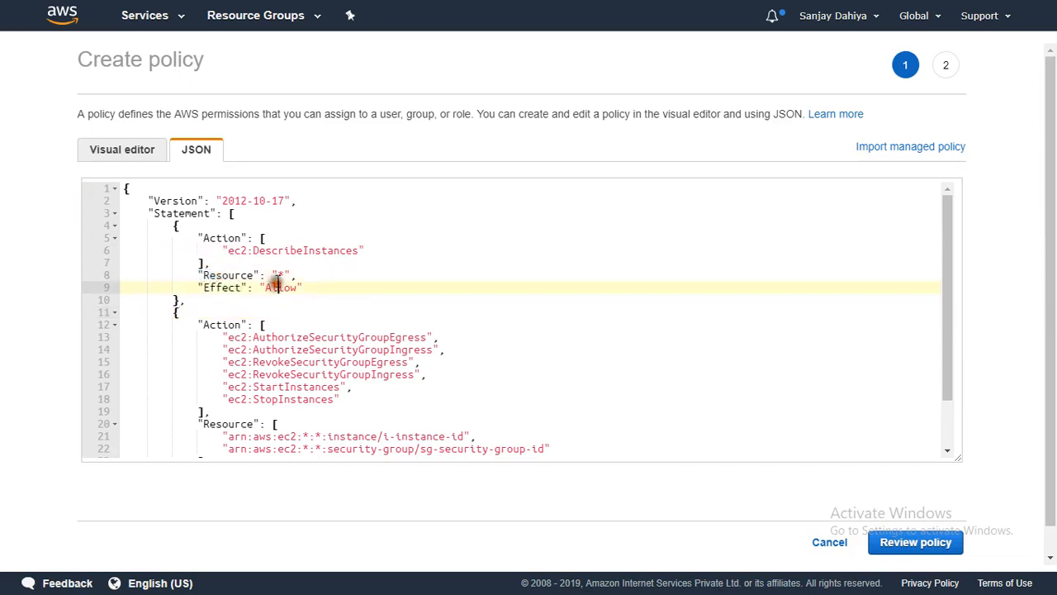
left_click(283, 274)
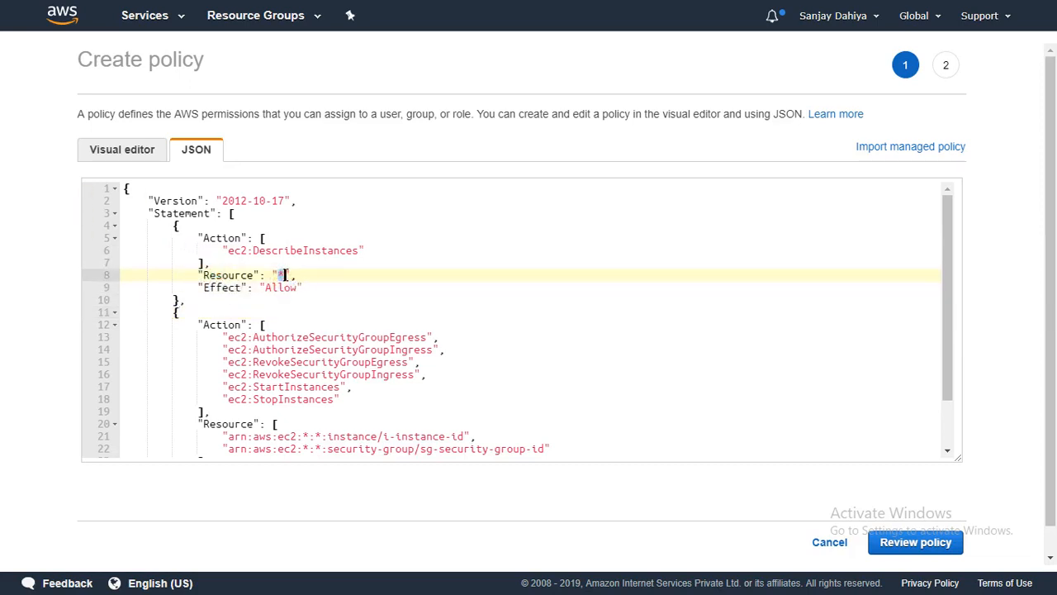
left_click(313, 295)
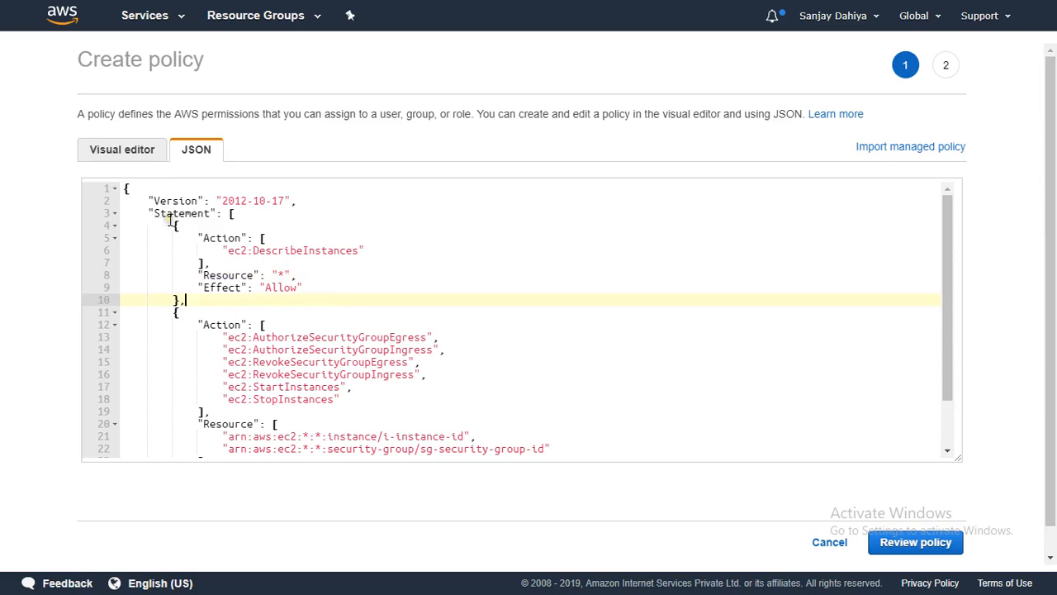
left_click(212, 238)
left_click_drag(211, 238, 335, 300)
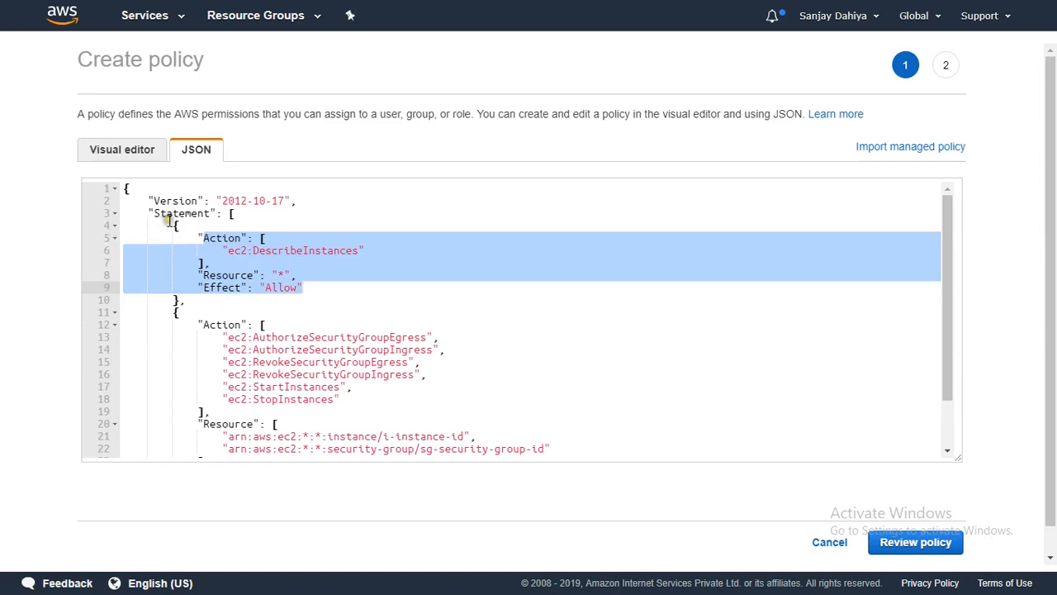
left_click_drag(168, 219, 317, 297)
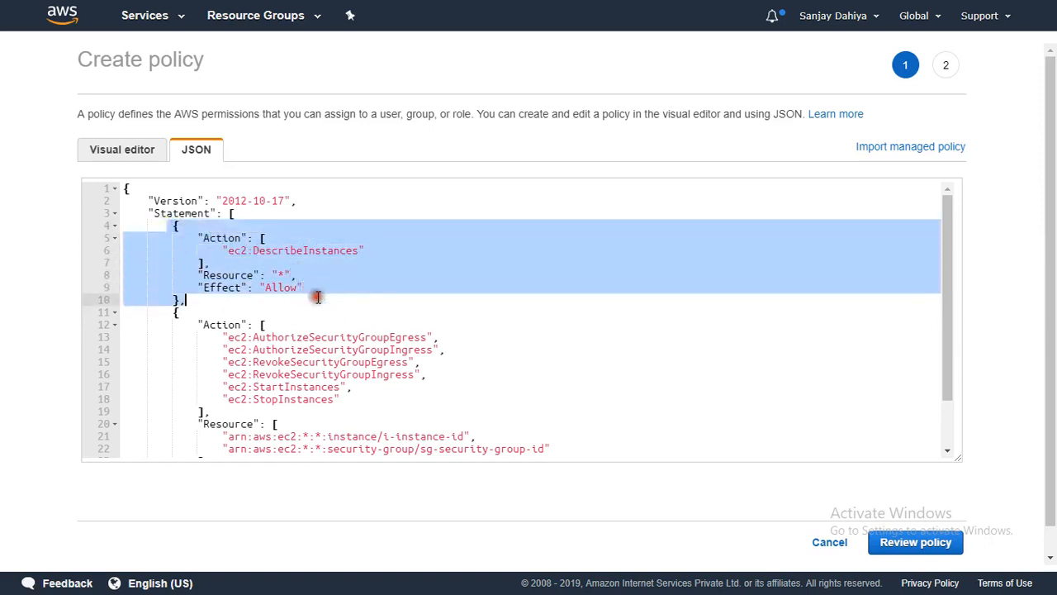
left_click(193, 345)
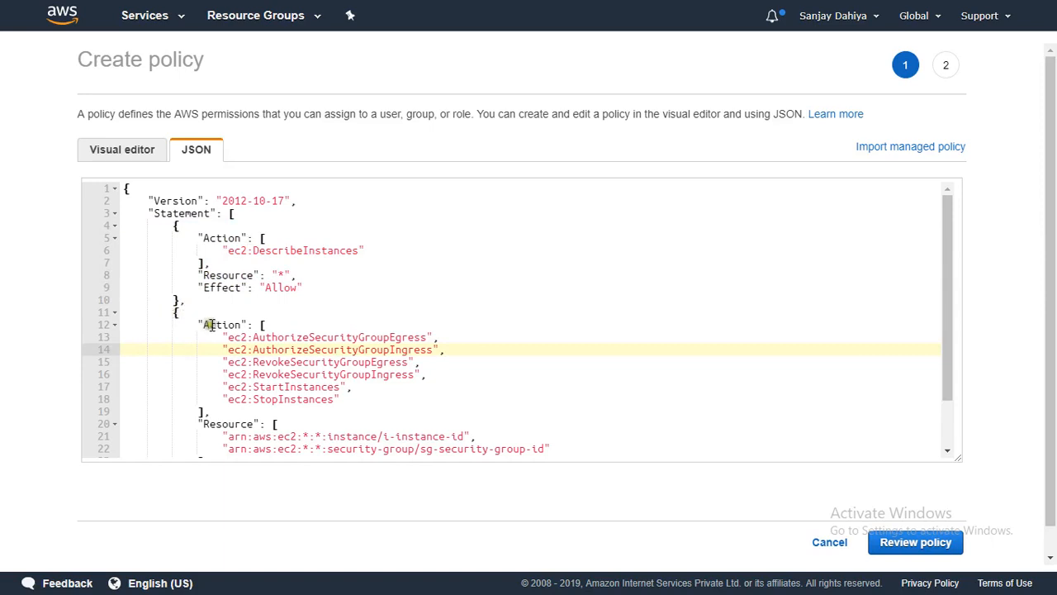
- Remove the four Authorize/Revoke security-group actions, leaving ec2:StartInstances and ec2:StopInstances
left_click(202, 325)
left_click(226, 337)
left_click_drag(228, 338, 414, 346)
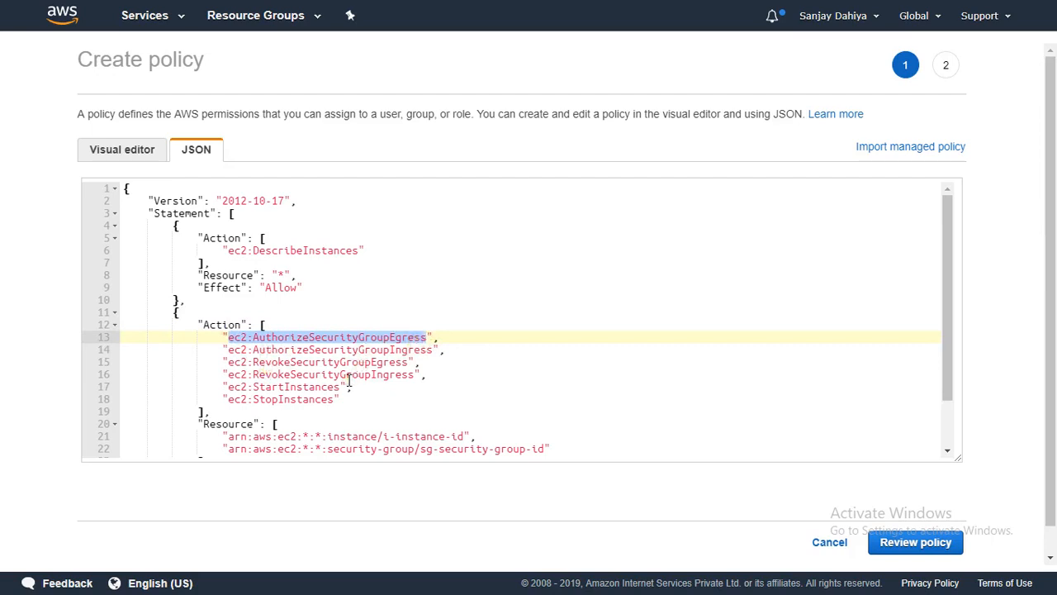
left_click(223, 360)
left_click_drag(211, 337, 427, 373)
key("BackSpace")
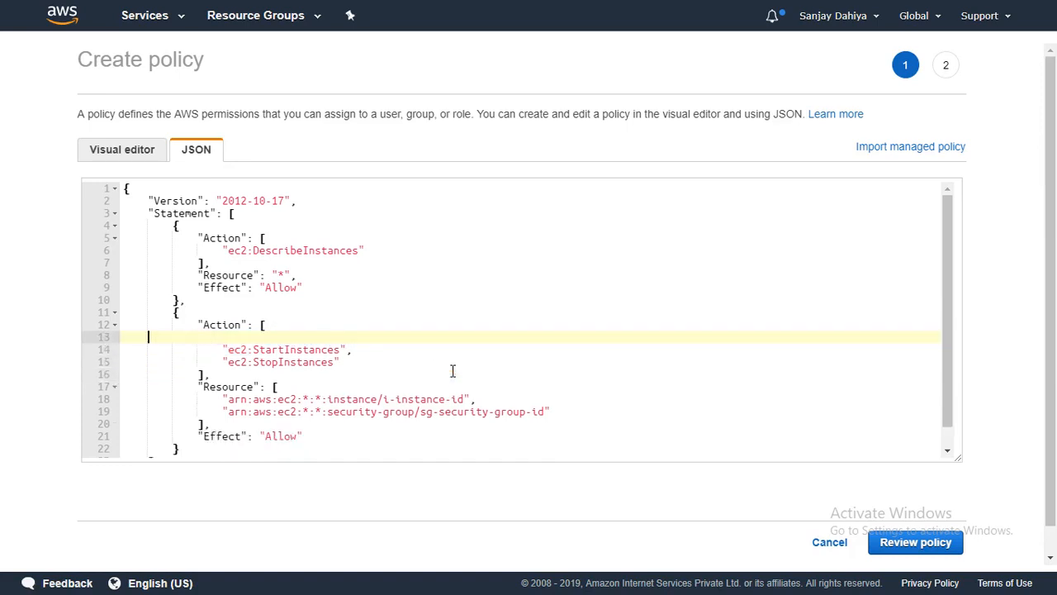
key("BackSpace")
key("BackSpace")
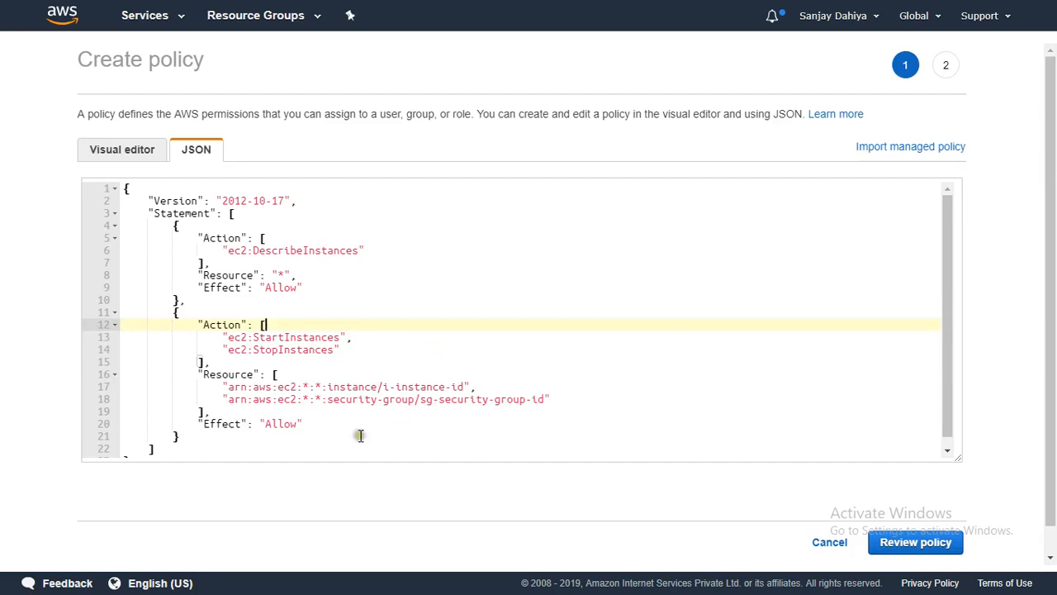
left_click(303, 387)
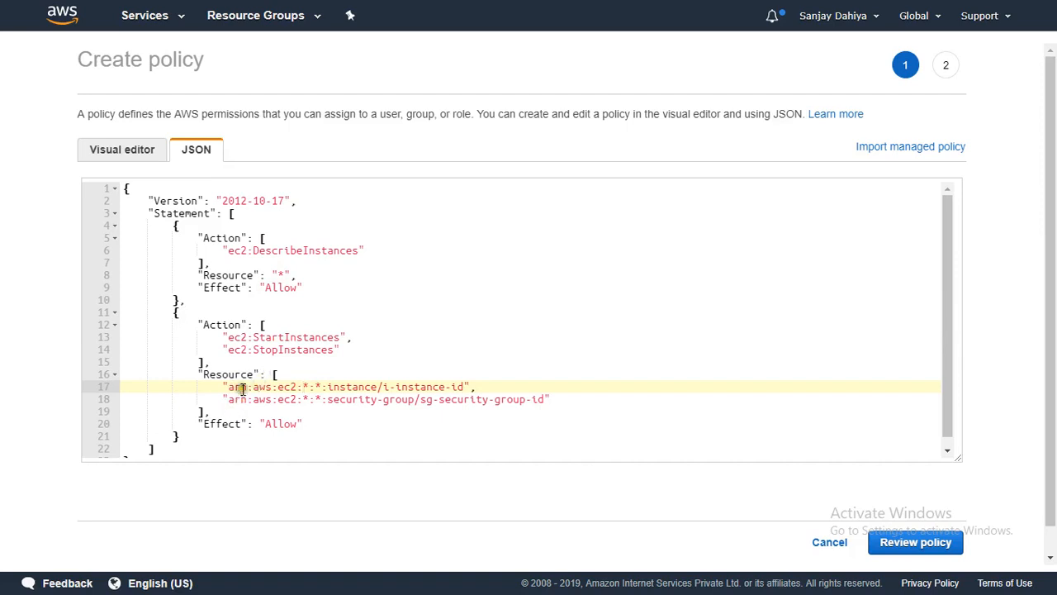
- Replace the ARN's region wildcard with us-east-1 and clear the account-ID wildcard
left_click(306, 386)
key("BackSpace")
type("us")
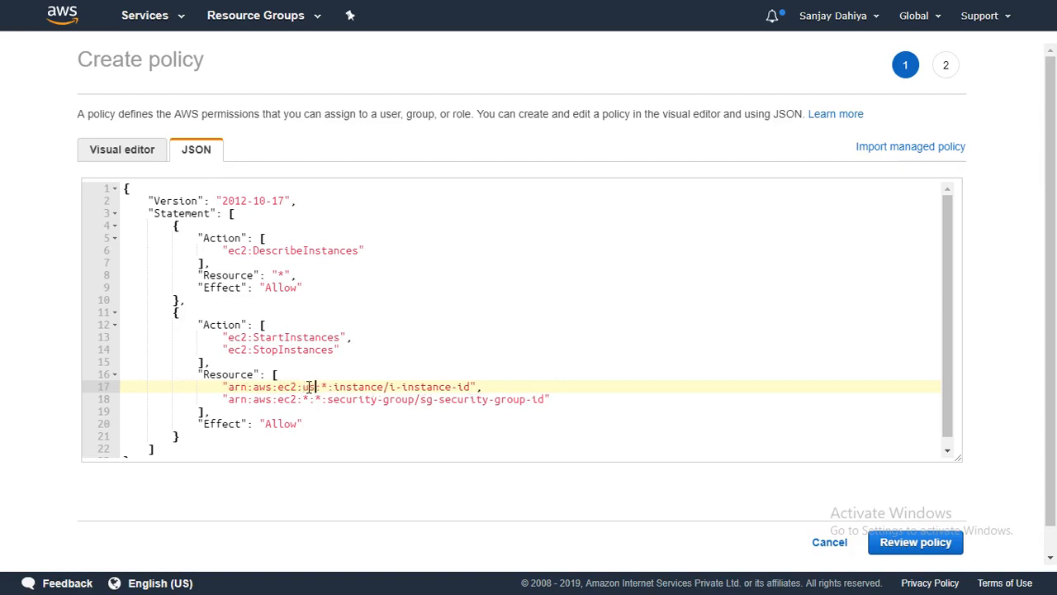
type("-east-1")
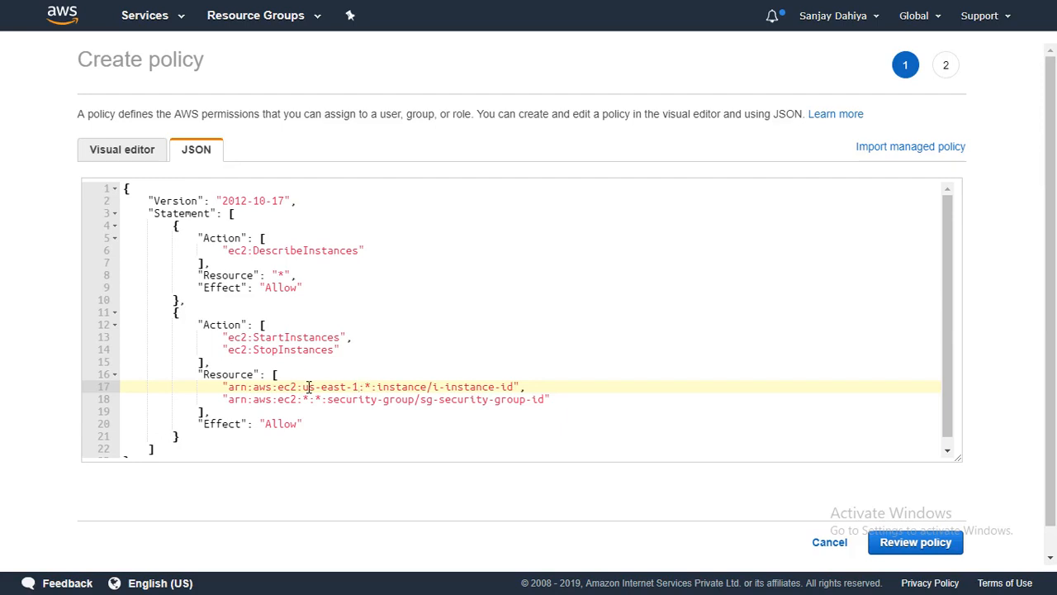
key("BackSpace")
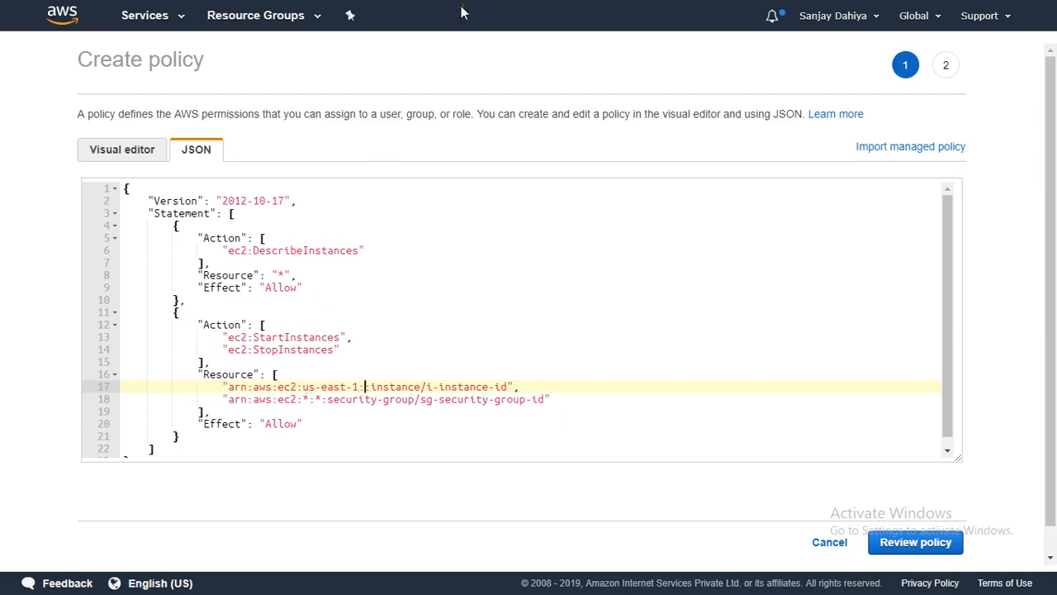
- Copy the Account Id from the Billing page and paste it into the instance ARN after us-east-1
left_click(398, 13)
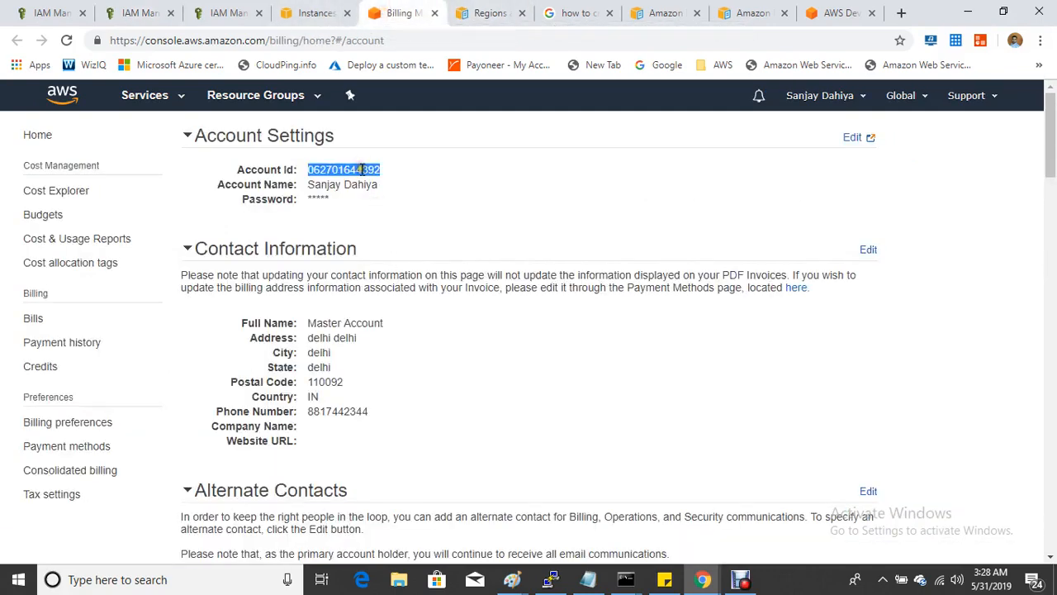
right_click(361, 169)
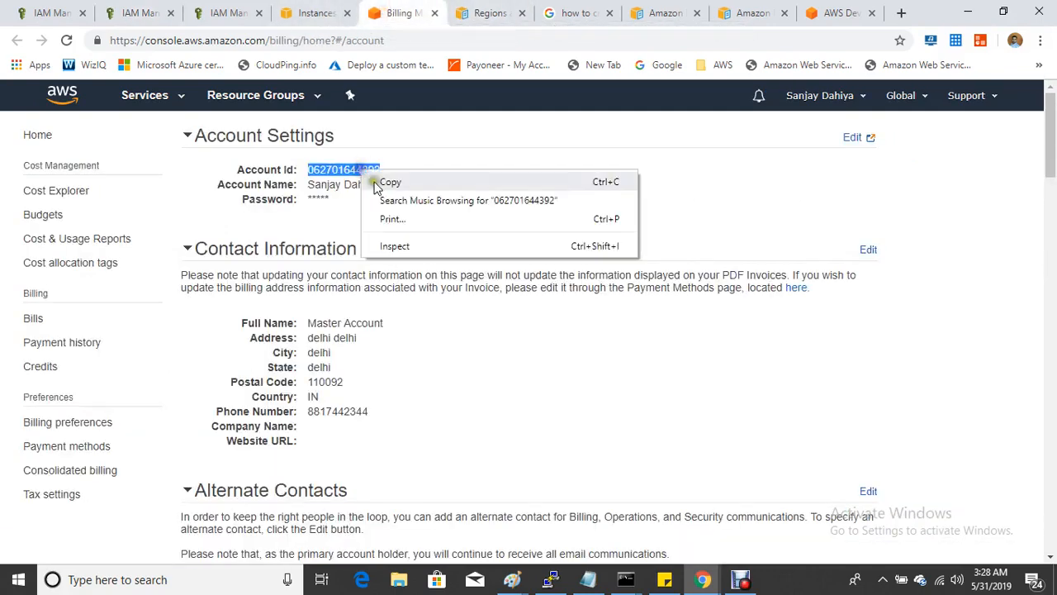
left_click(385, 179)
left_click(147, 13)
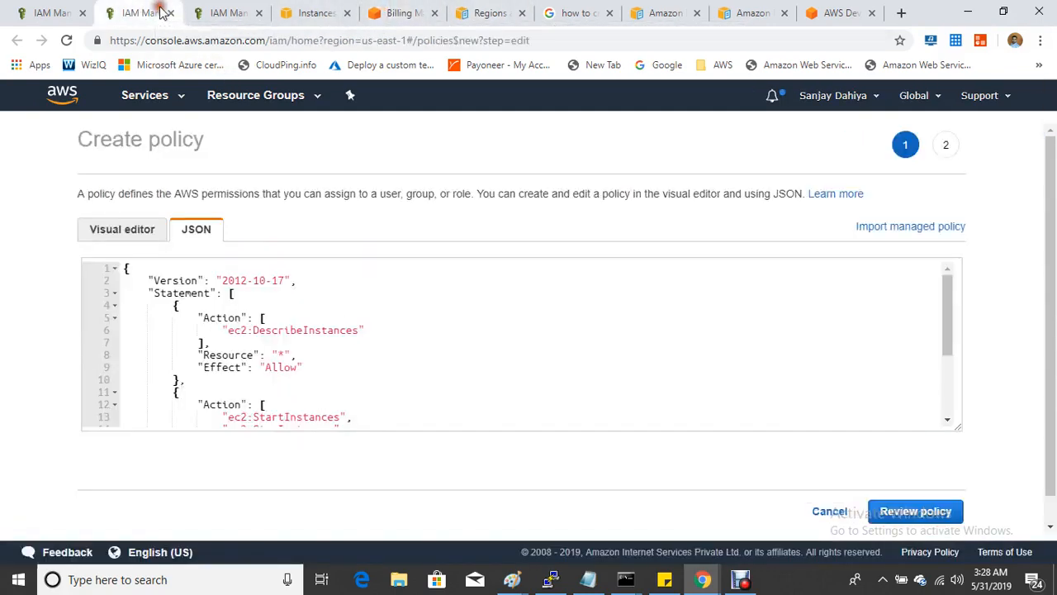
scroll(331, 355, "down", 2)
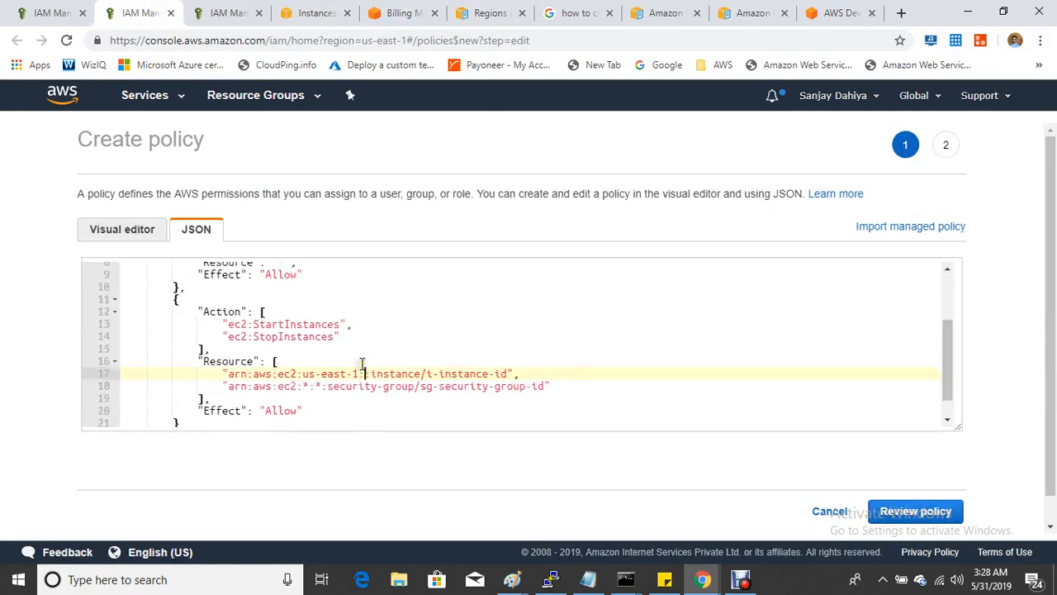
key("F11")
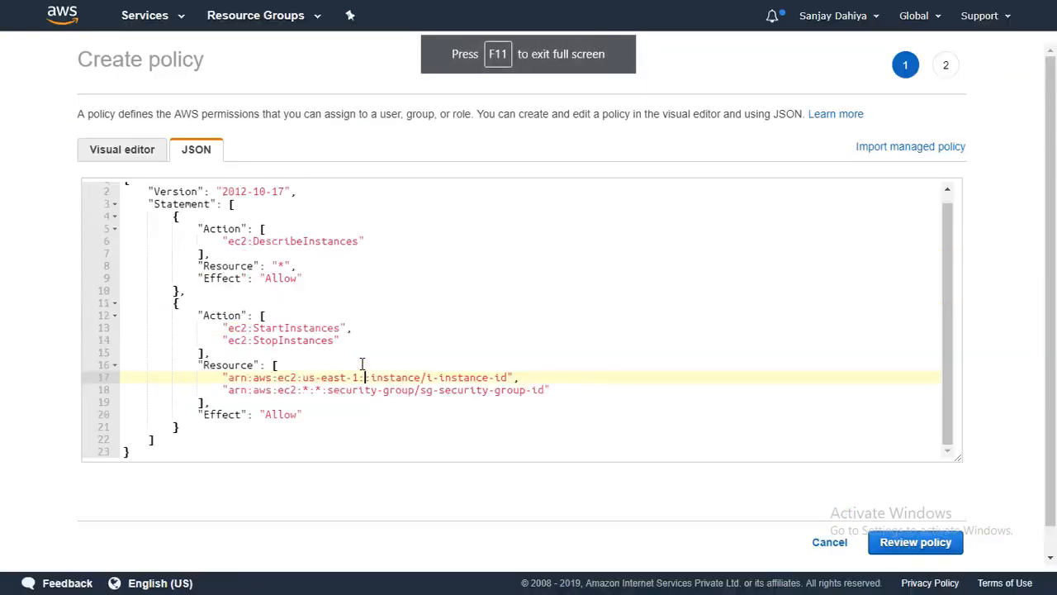
key("ctrl+v")
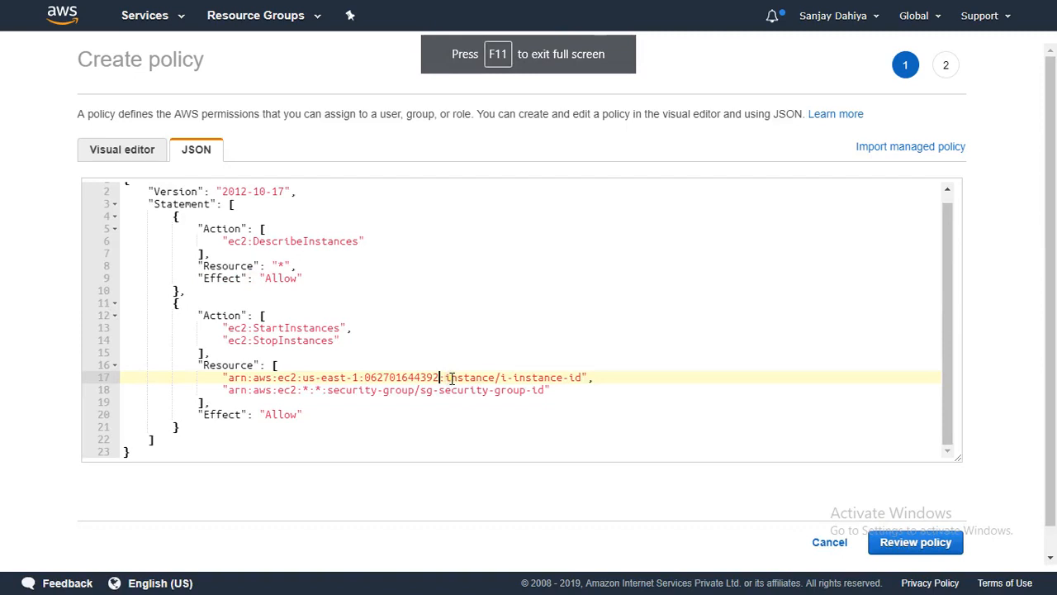
left_click(510, 400)
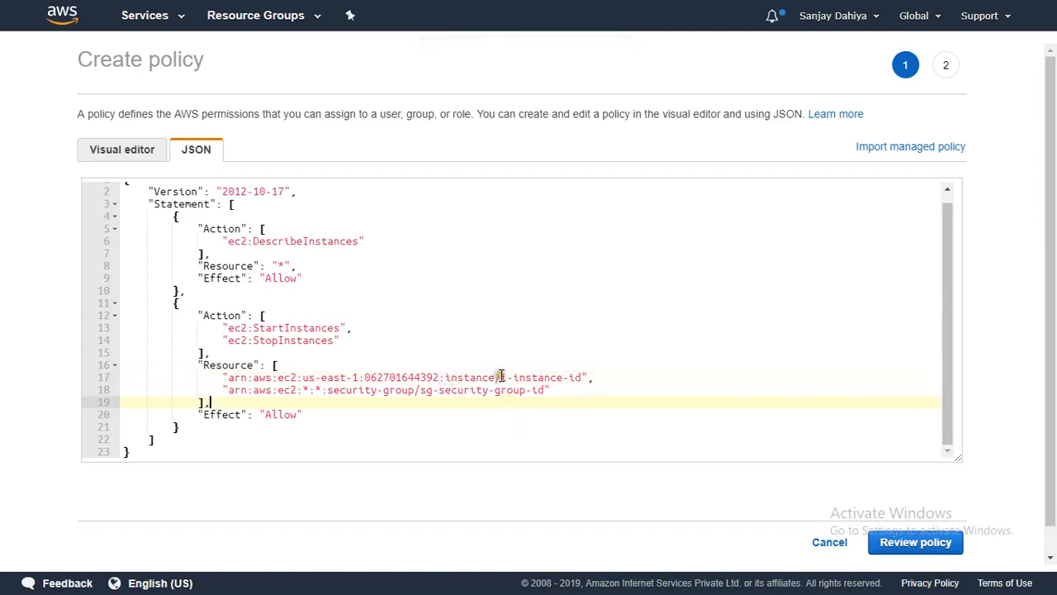
left_click_drag(501, 376, 582, 376)
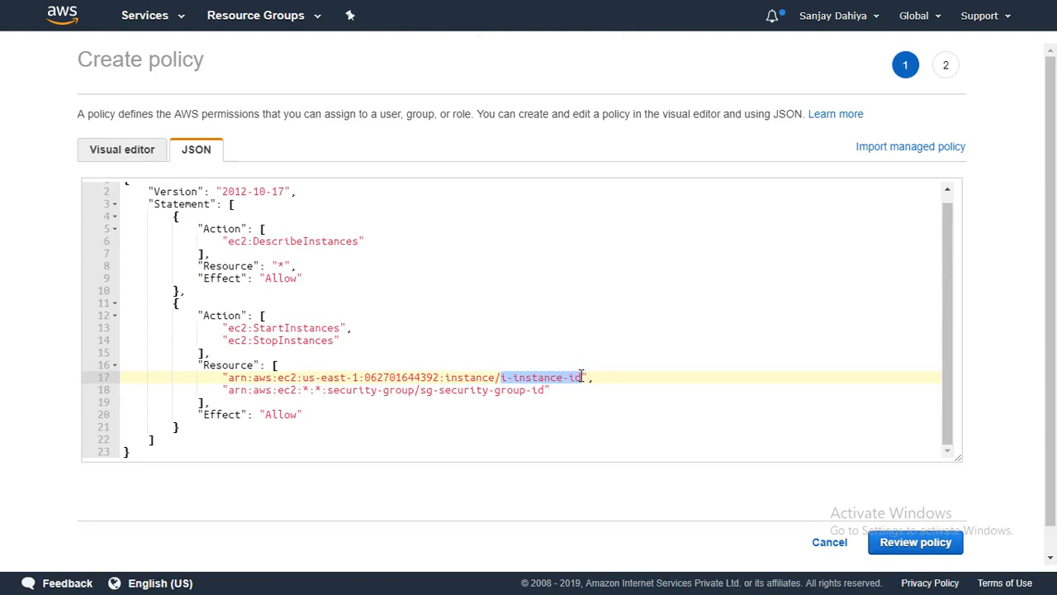
- Copy Prod-Server's instance ID from the EC2 list and return to the full-screen policy editor
left_click(633, 89)
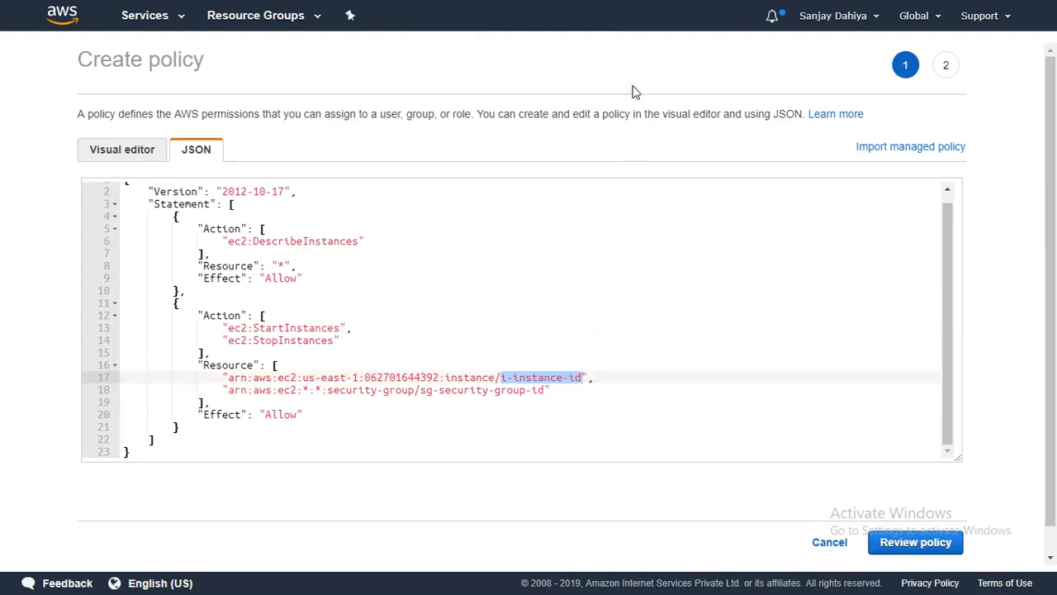
key("F11")
left_click(313, 12)
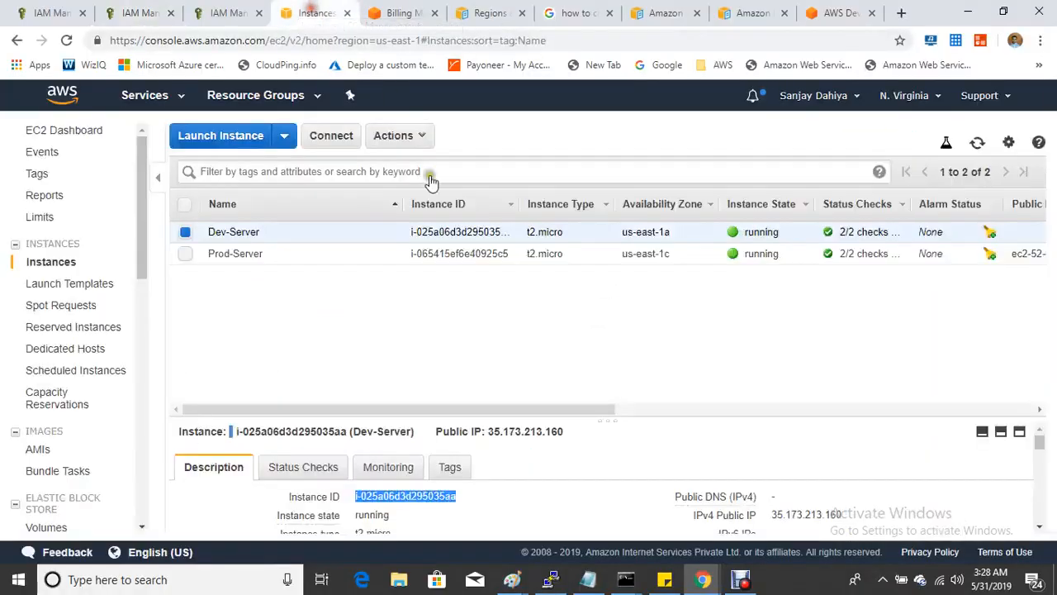
left_click(185, 254)
left_click(185, 232)
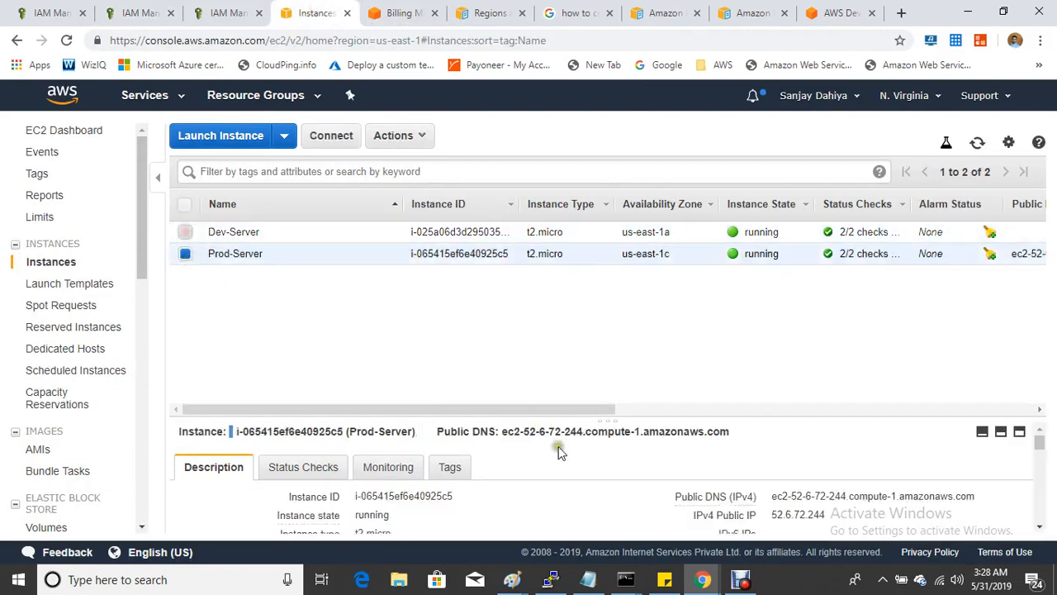
left_click(466, 496)
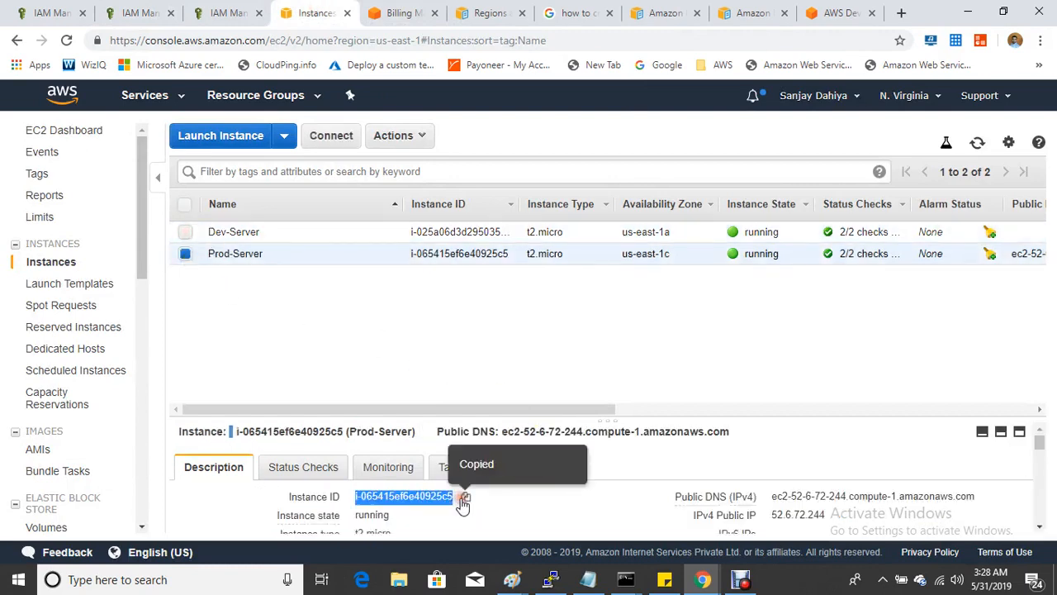
left_click(120, 11)
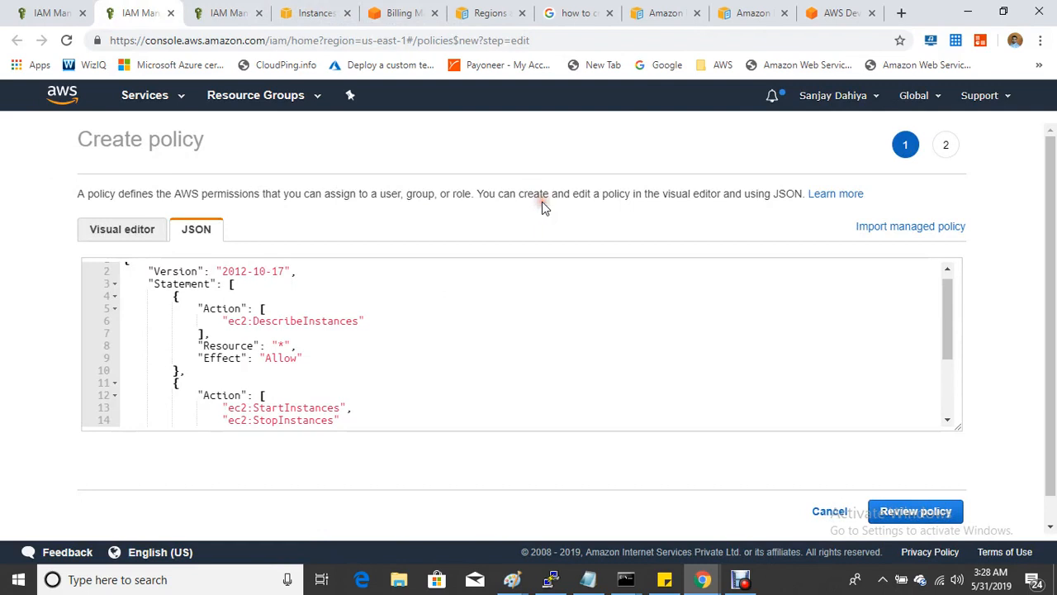
key("F11")
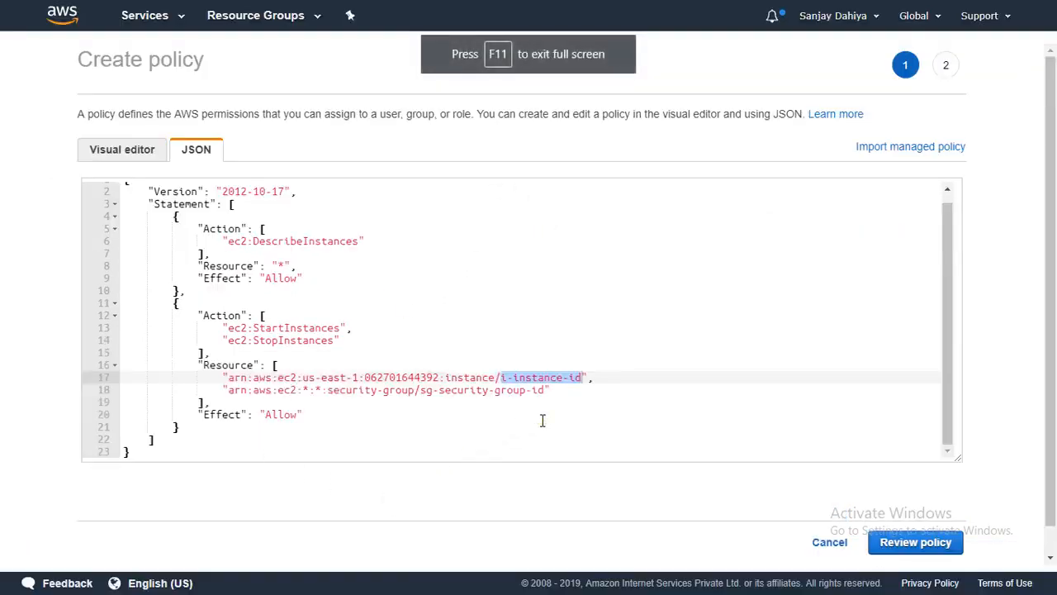
- Replace the i-instance-id placeholder with the pasted Prod-Server instance ID i-065415ef6e40925c5
left_click(543, 417)
left_click(582, 378)
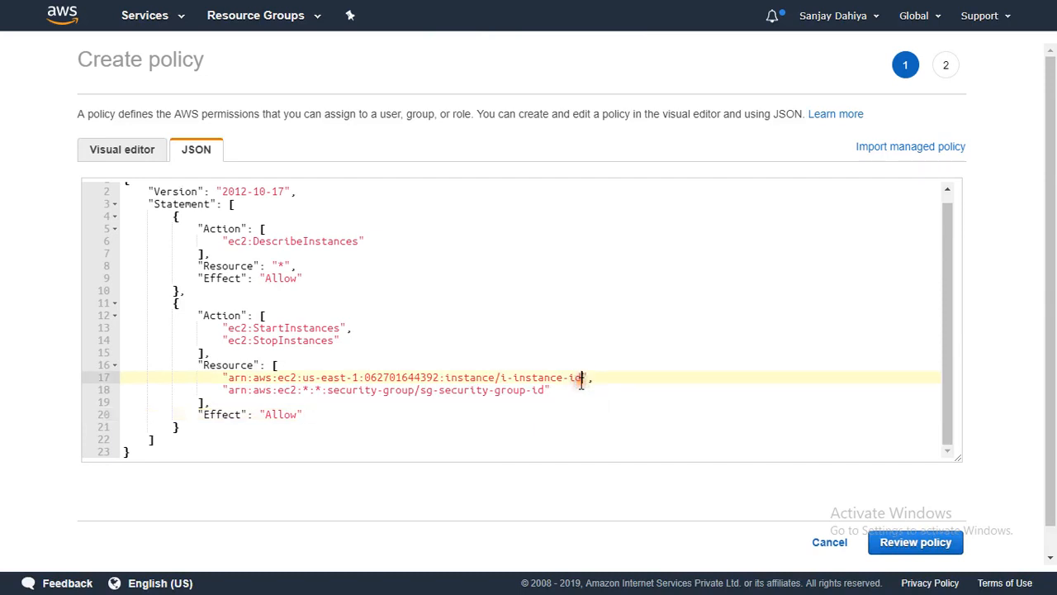
key("BackSpace")
key("BackSpace")
key("BackSpace")
key("BackSpace")
key("BackSpace")
key("BackSpace")
key("BackSpace")
key("BackSpace")
key("BackSpace")
key("BackSpace")
key("ctrl+v")
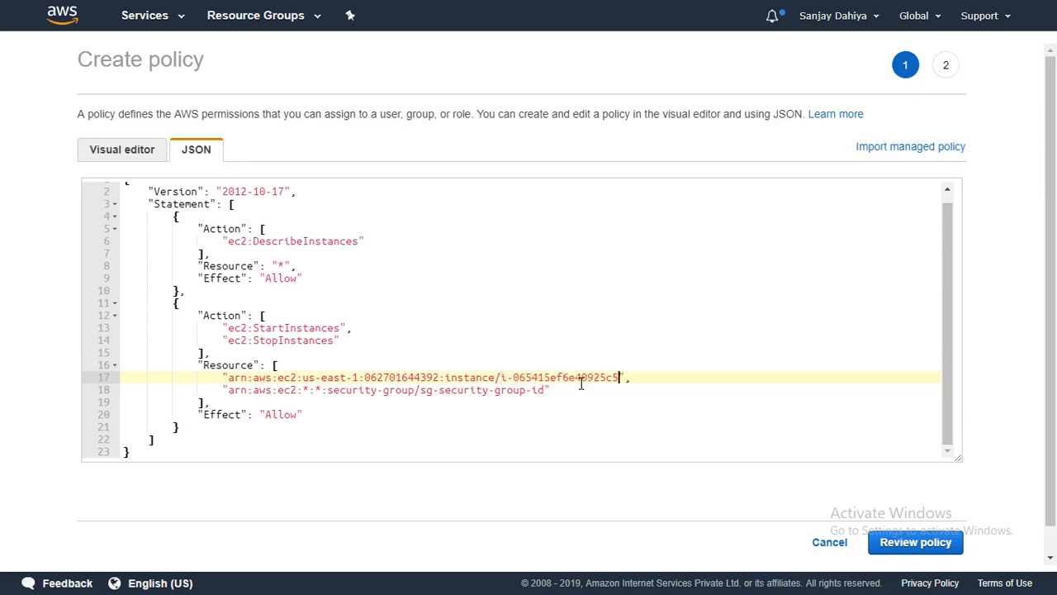
left_click(637, 397)
left_click(222, 377)
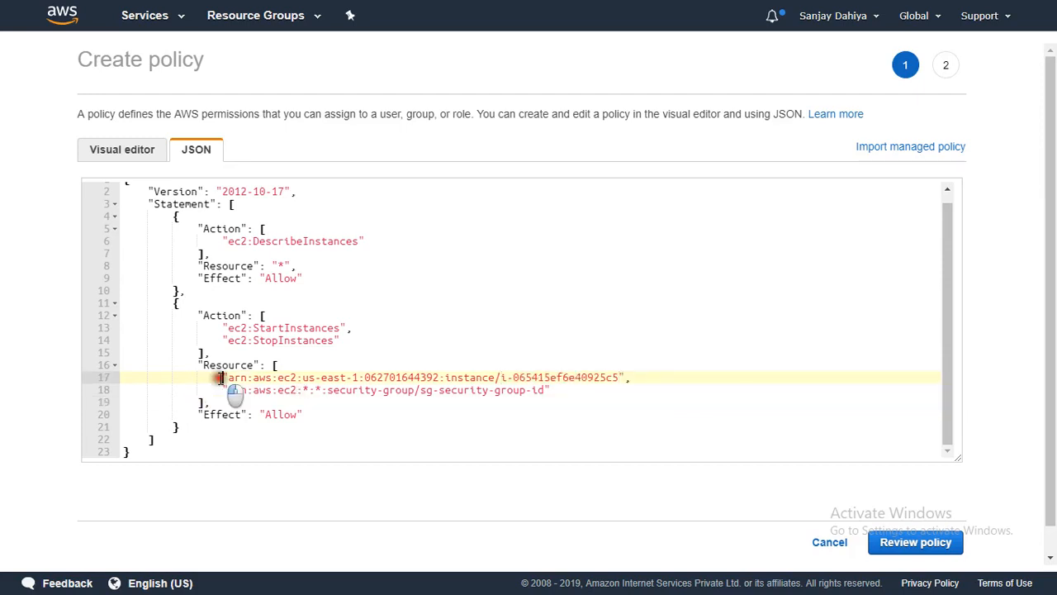
left_click_drag(221, 378, 643, 379)
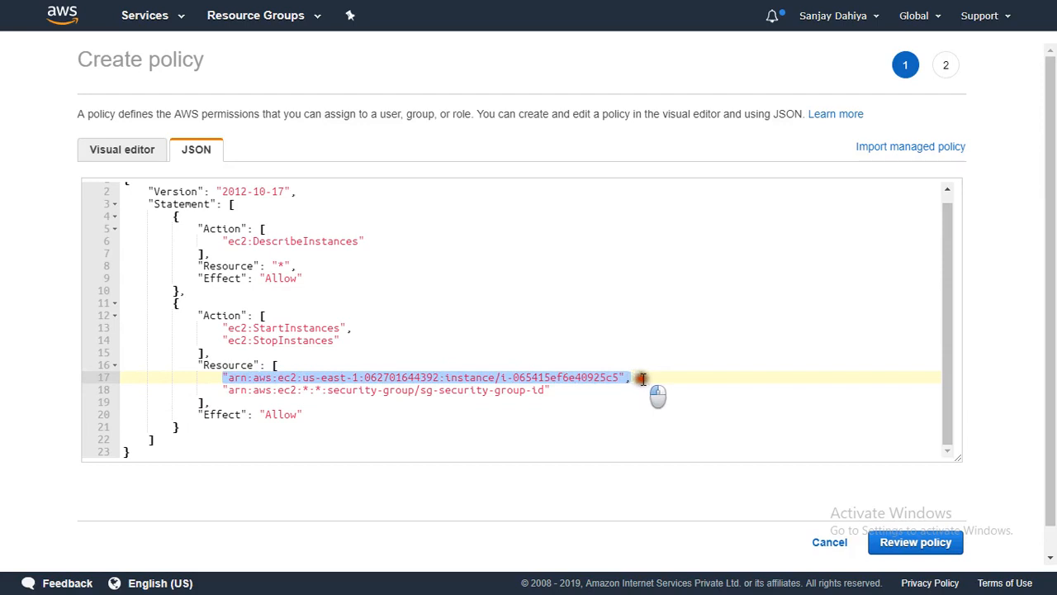
- Delete the security-group ARN line and its preceding comma, leaving only the instance ARN
left_click(638, 390)
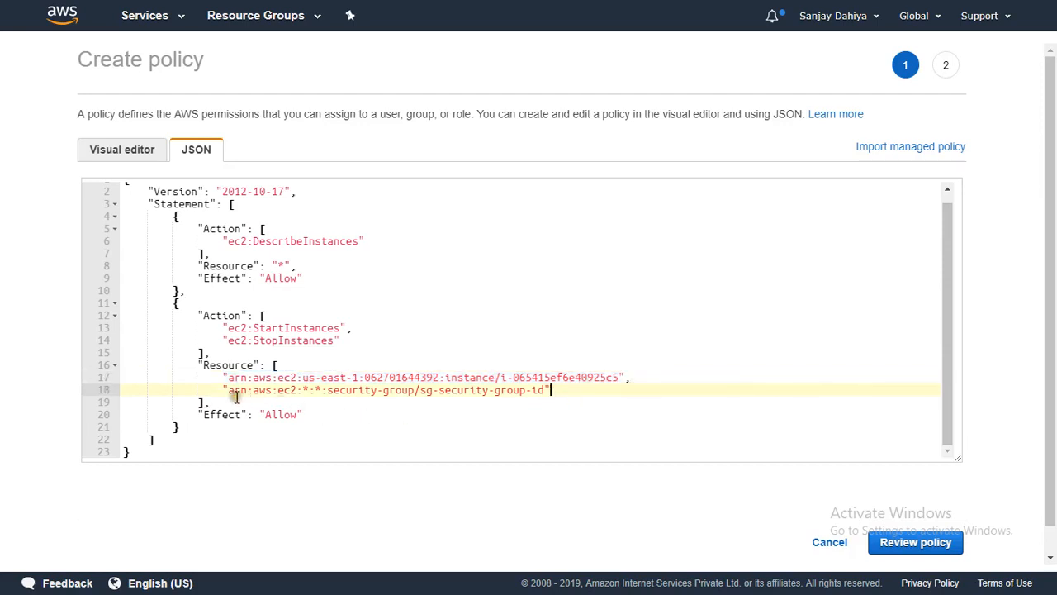
left_click_drag(223, 390, 561, 394)
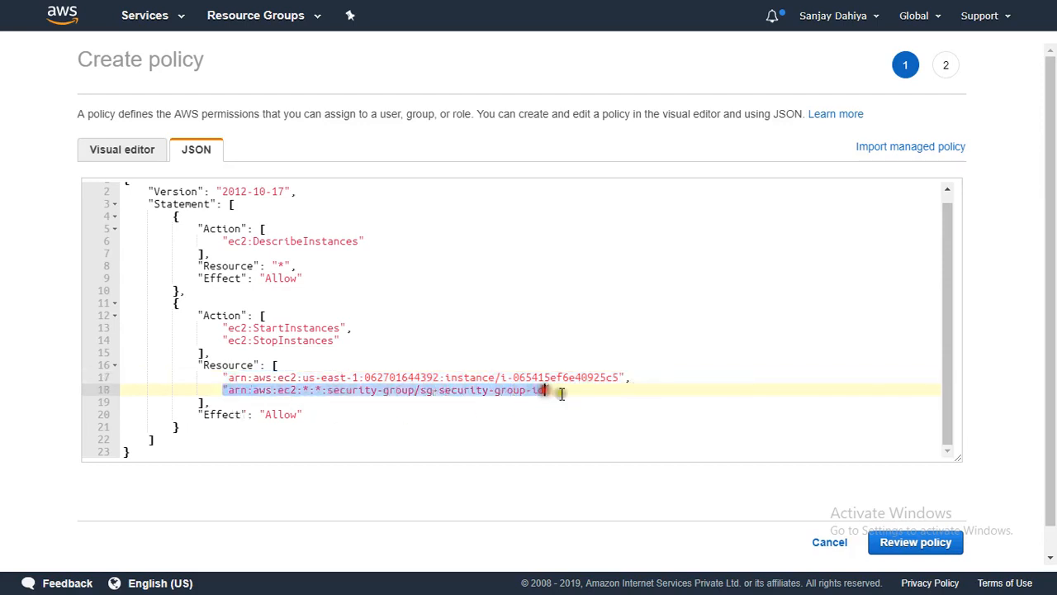
left_click(612, 395)
left_click(640, 378)
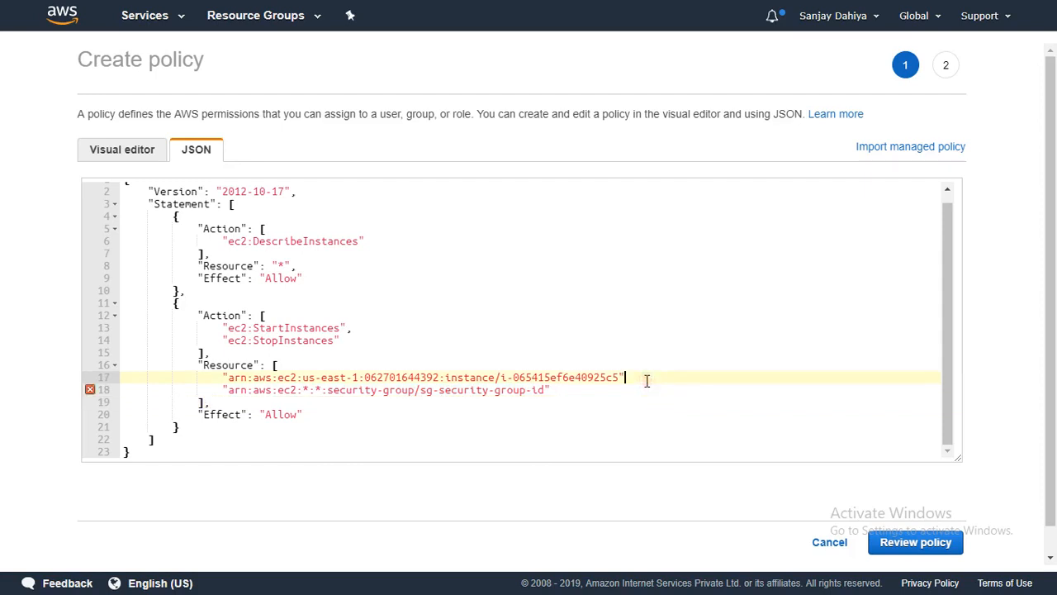
key("Down")
key("BackSpace")
key("BackSpace")
key("BackSpace")
key("BackSpace")
key("BackSpace")
key("BackSpace")
key("BackSpace")
key("BackSpace")
key("BackSpace")
key("BackSpace")
key("BackSpace")
key("BackSpace")
key("BackSpace")
key("BackSpace")
key("BackSpace")
key("BackSpace")
key("BackSpace")
key("BackSpace")
key("BackSpace")
key("BackSpace")
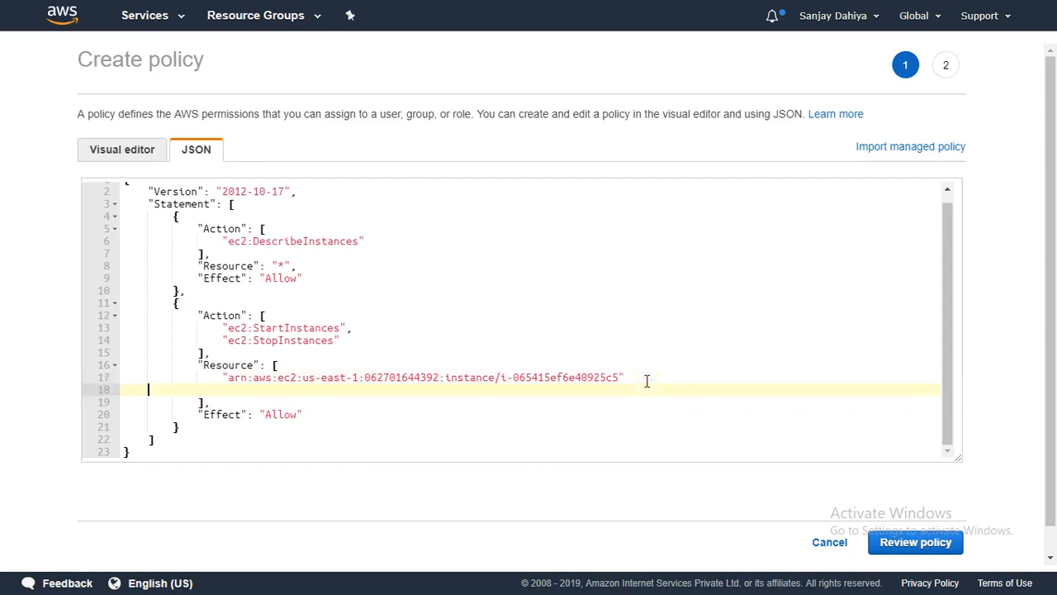
key("BackSpace")
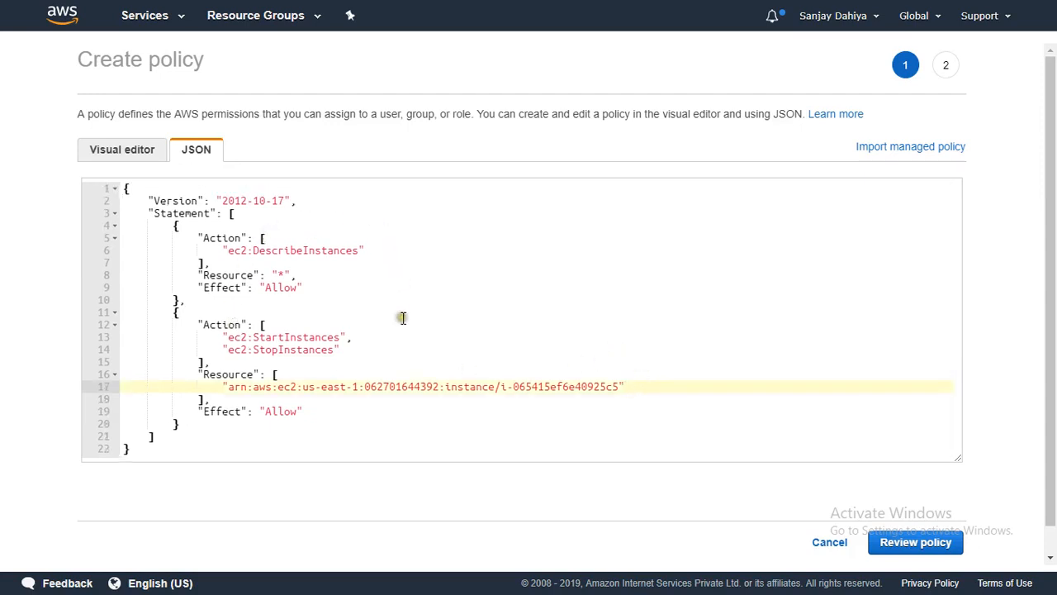
- Name the policy Ec2@STop@Instance, reuse that name as its description, and create it
scroll(401, 320, "down", 1)
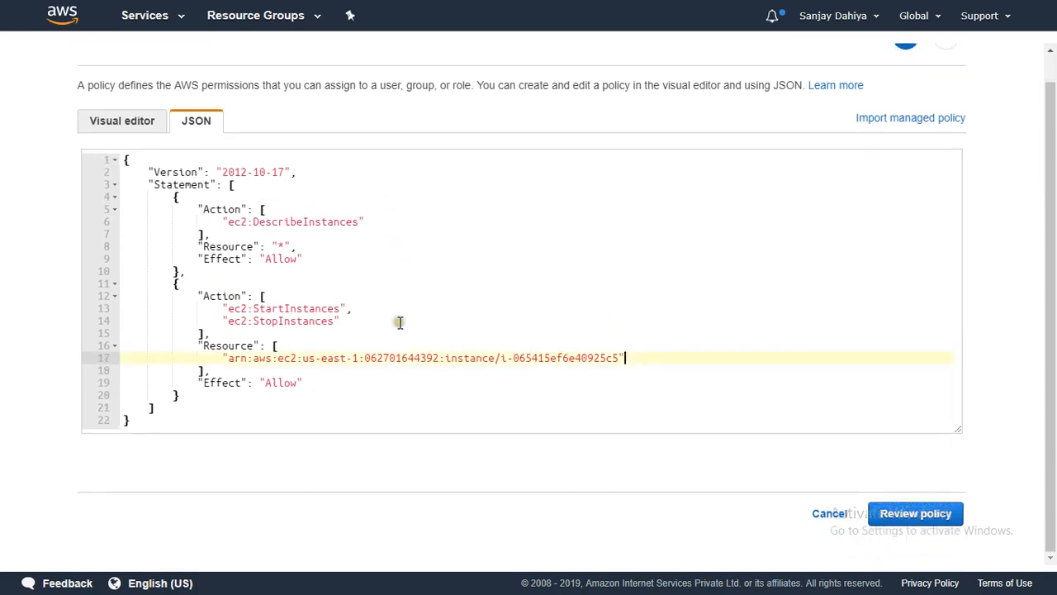
left_click(911, 518)
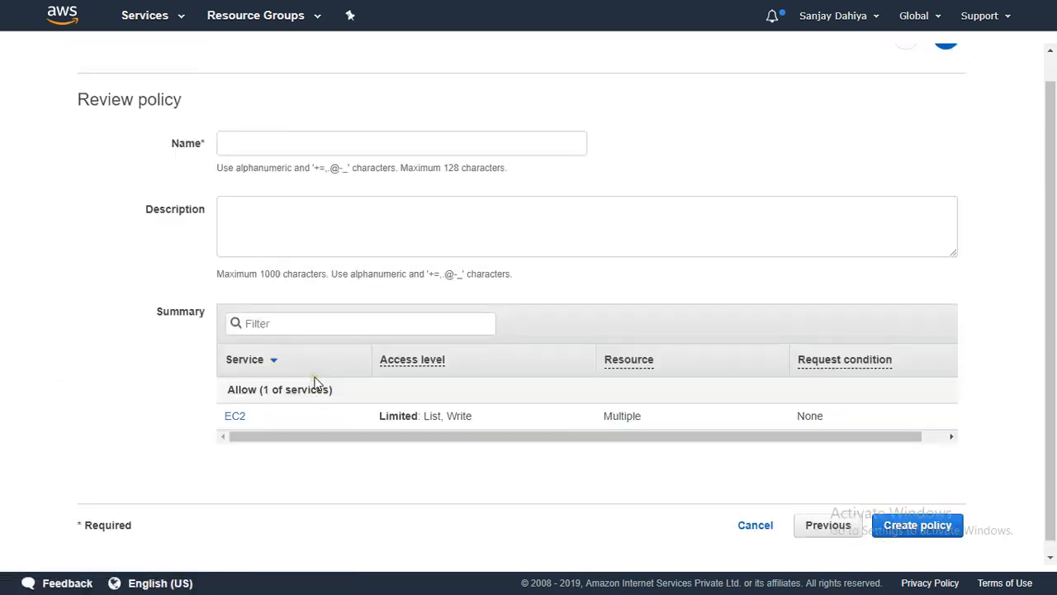
scroll(314, 382, "up", 1)
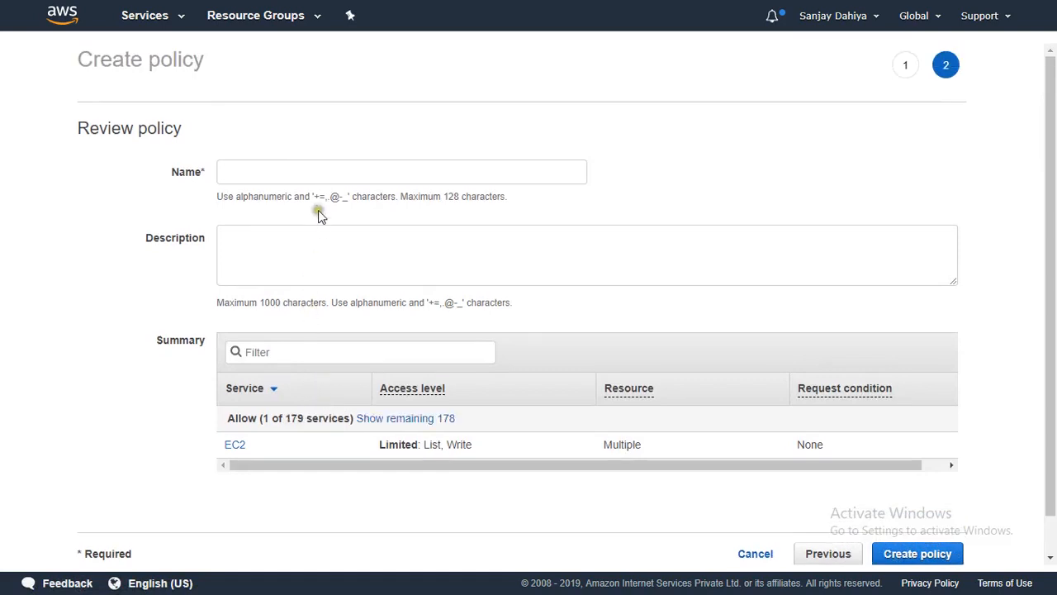
left_click(318, 173)
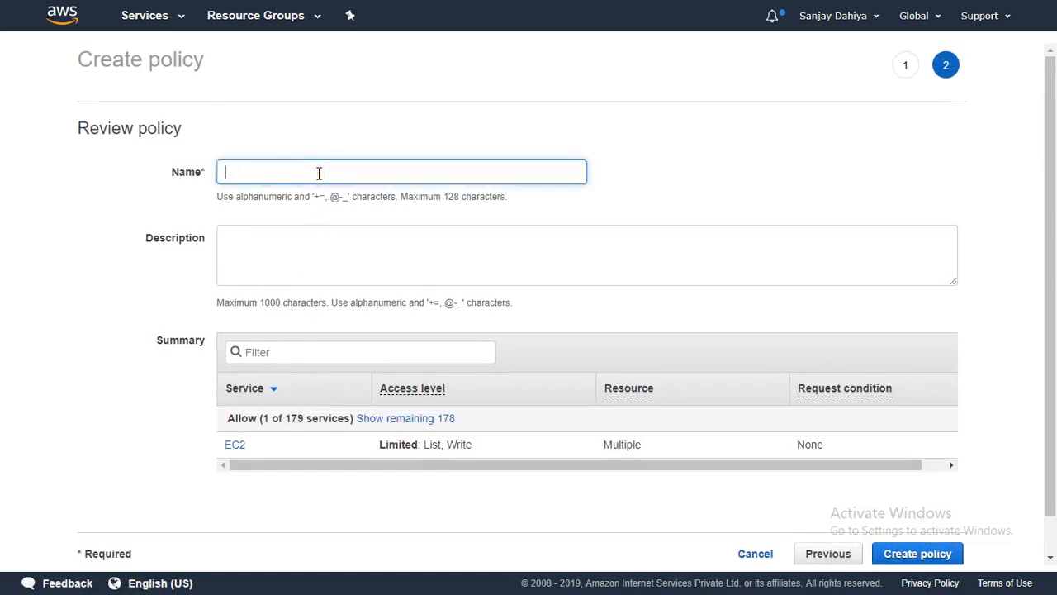
type("Ec2@STop")
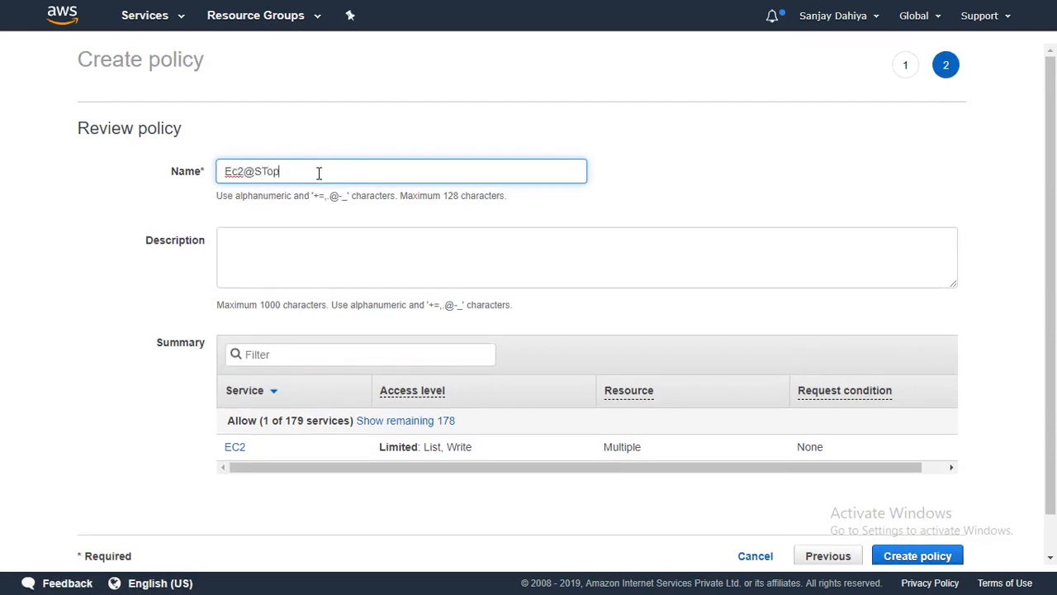
type("@Instance")
left_click_drag(338, 171, 112, 167)
key("ctrl+c")
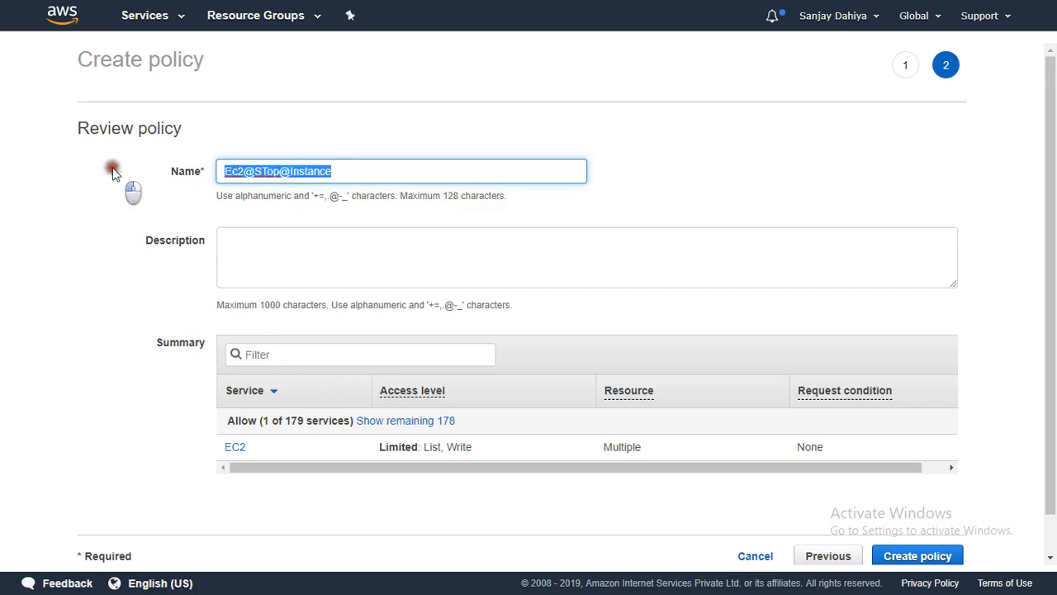
left_click(429, 260)
key("ctrl+v")
left_click(906, 556)
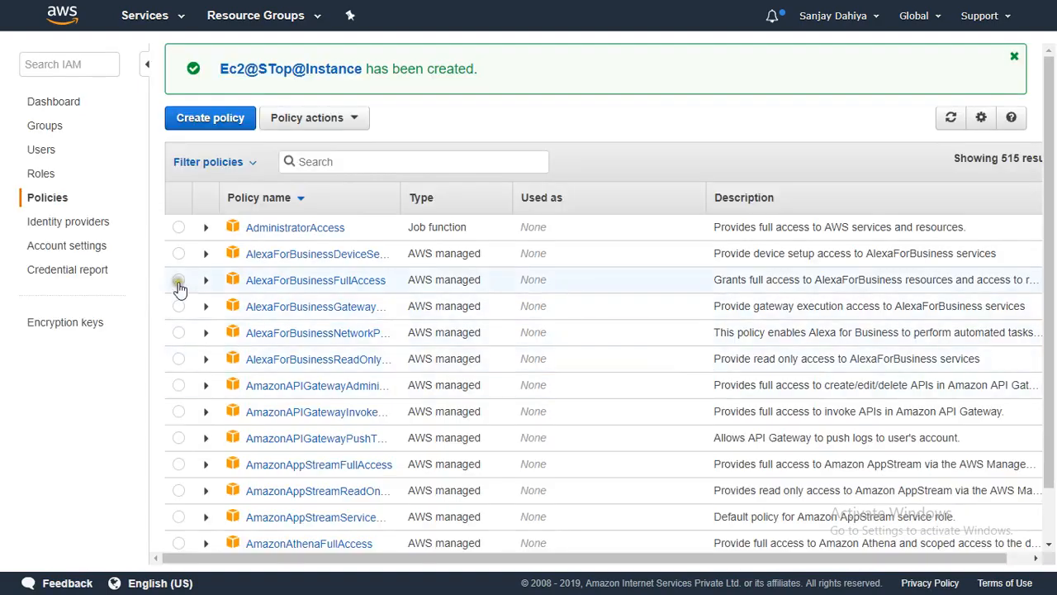
- Filter the policies list to Customer managed and select Ec2@STop@Instance
left_click(252, 162)
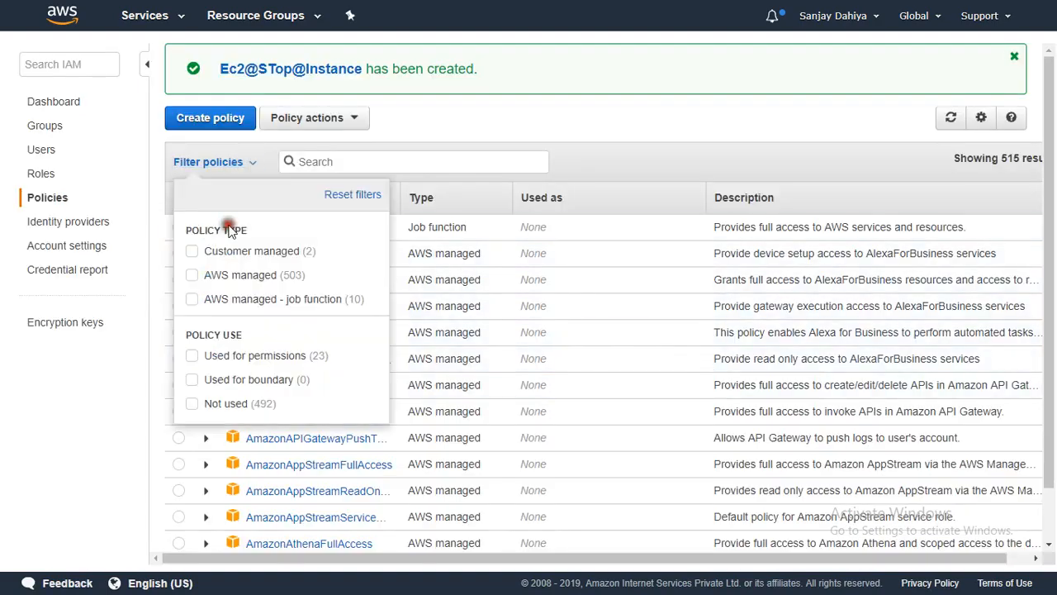
left_click(192, 250)
left_click(488, 112)
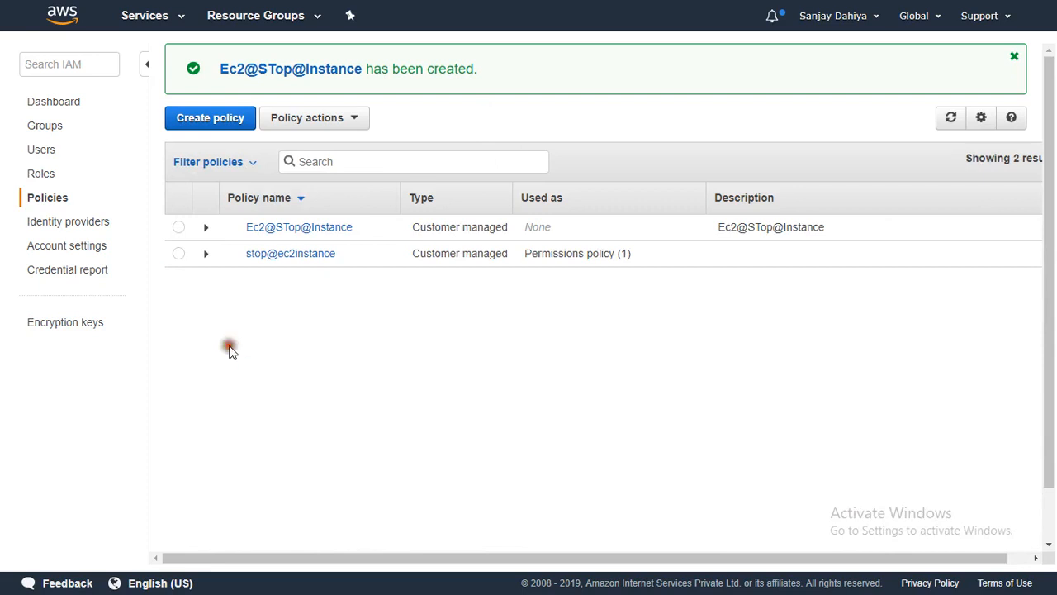
left_click(179, 229)
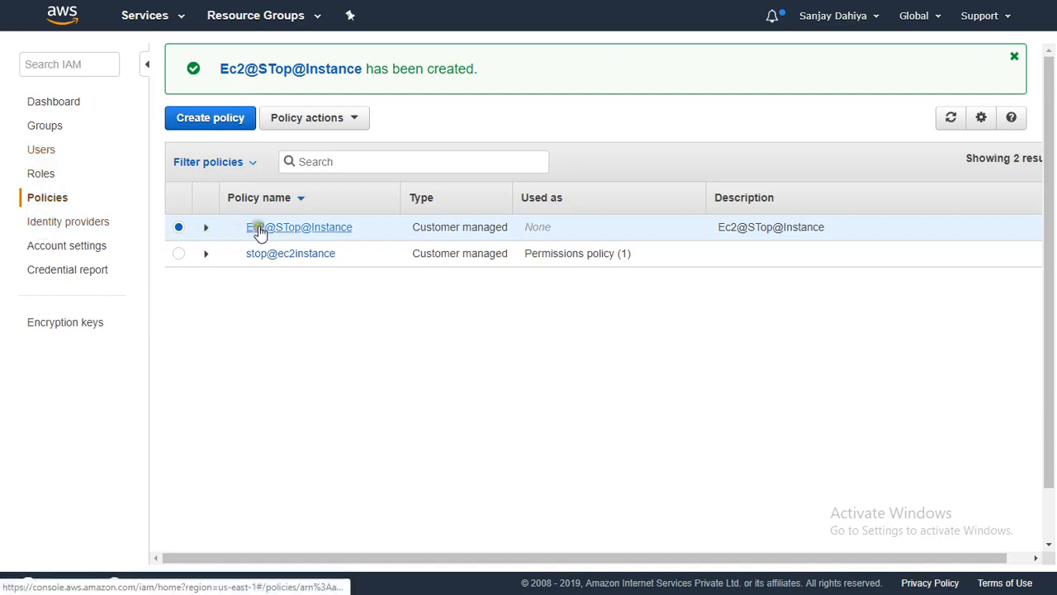
- Attach the Ec2@STop@Instance policy to prod-user via Policy actions > Attach
left_click(337, 121)
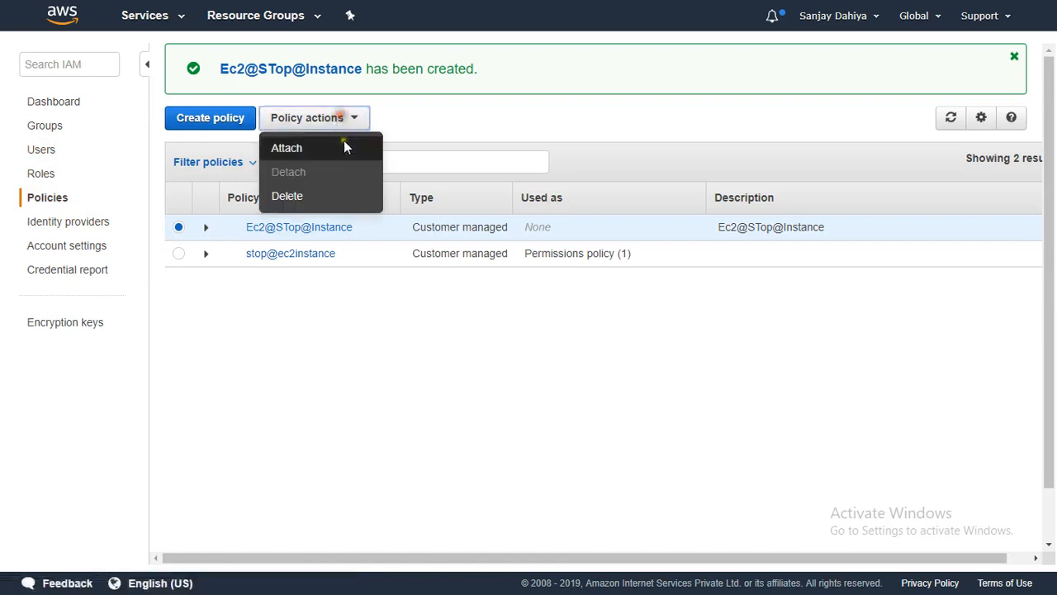
left_click(289, 148)
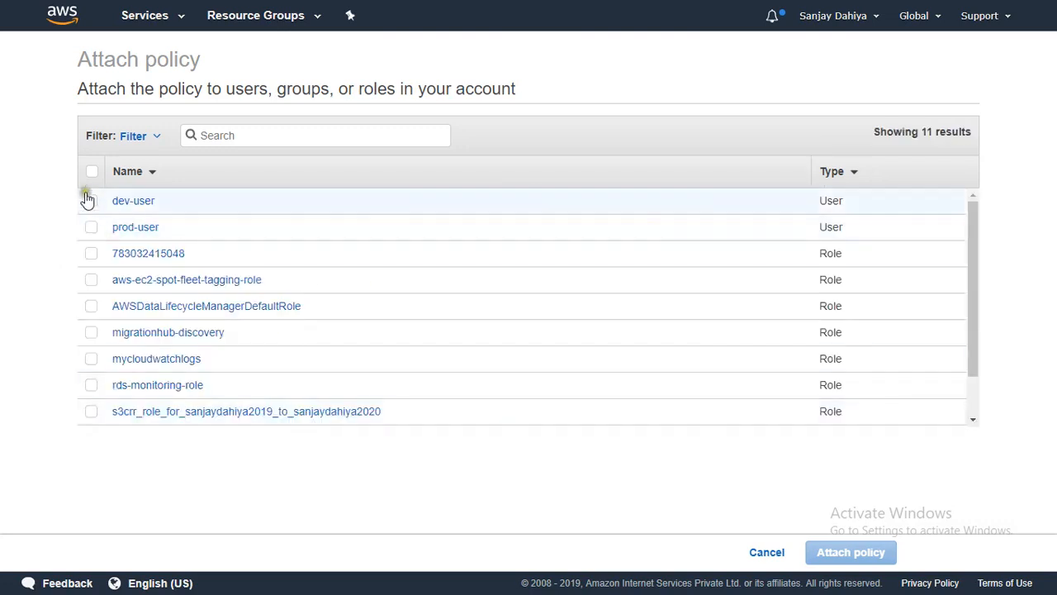
left_click(90, 229)
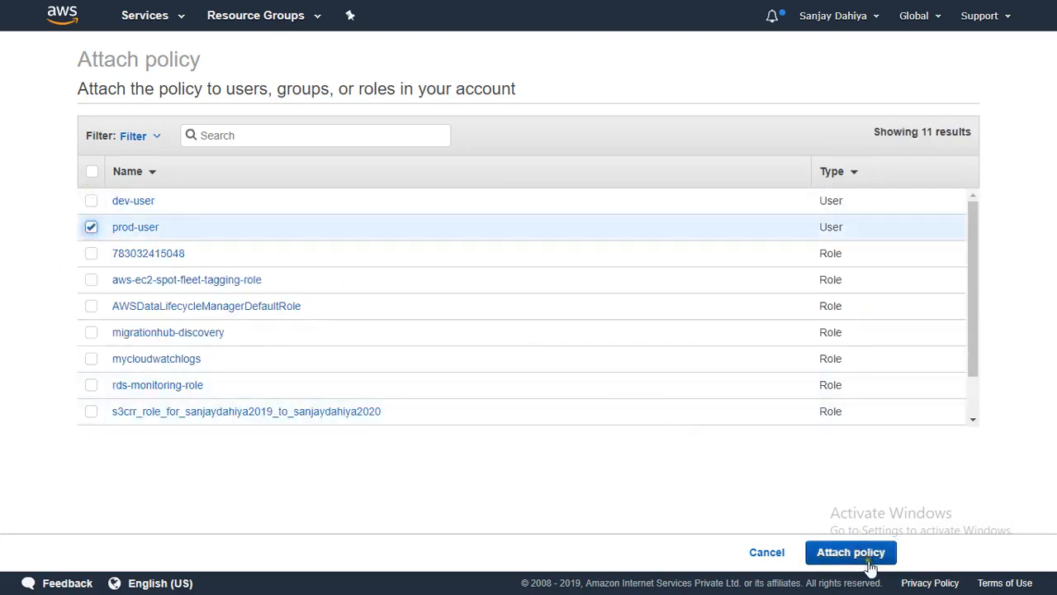
left_click(865, 555)
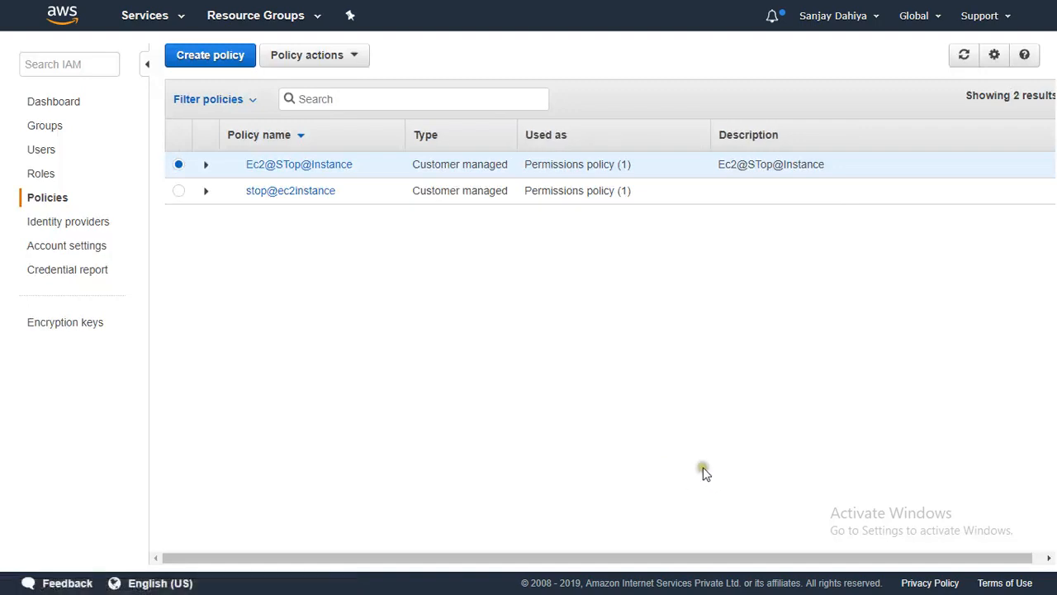
- Confirm Yes, Stop for Prod-Server in the EC2 window and refresh until it shows stopped
key("F11")
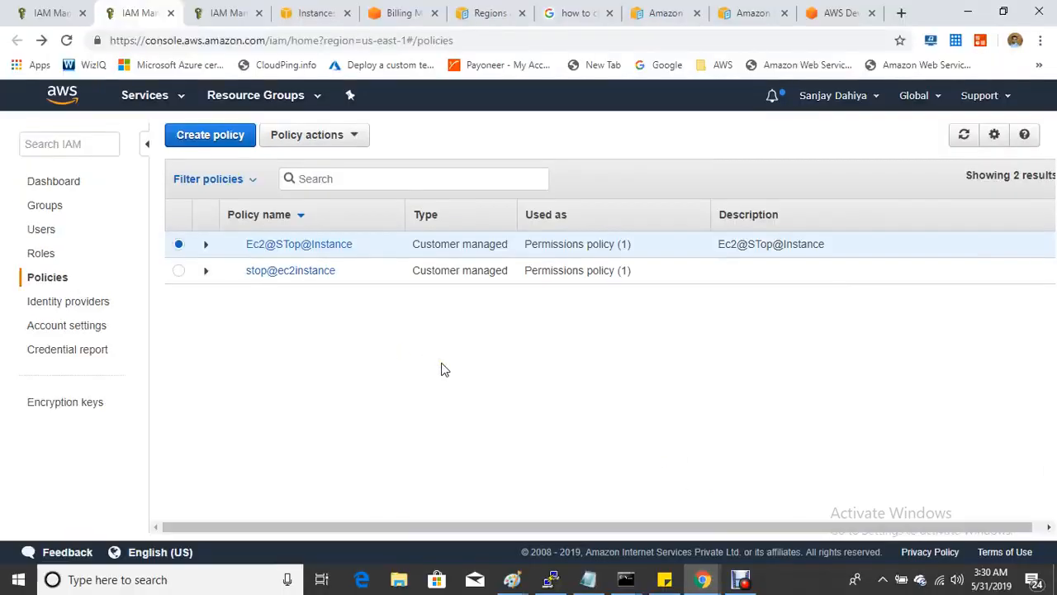
mouse_move(706, 588)
left_click(783, 507)
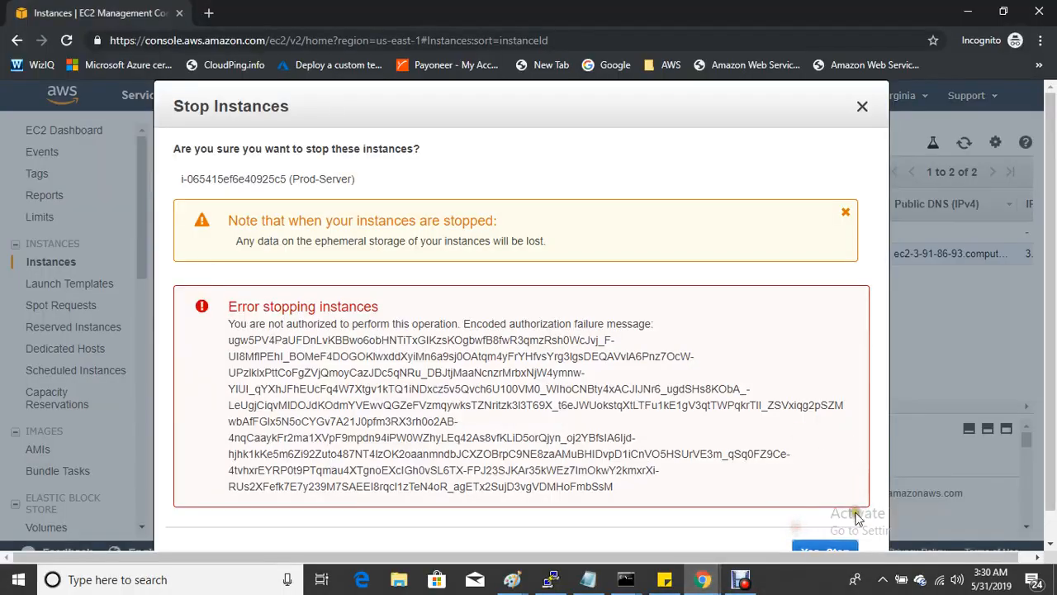
left_click(817, 560)
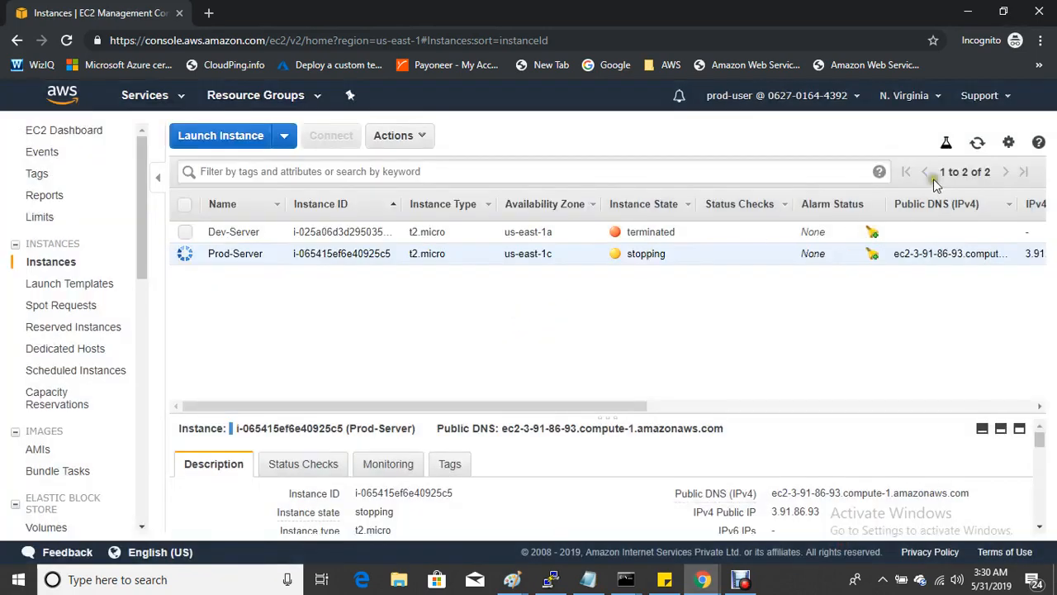
left_click(977, 143)
left_click(742, 580)
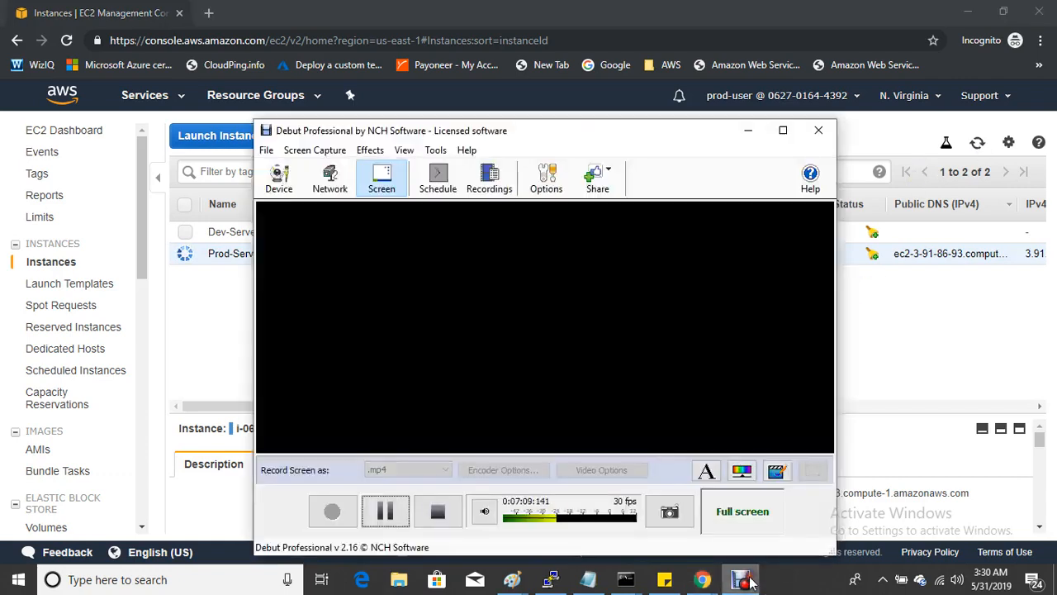
left_click(743, 580)
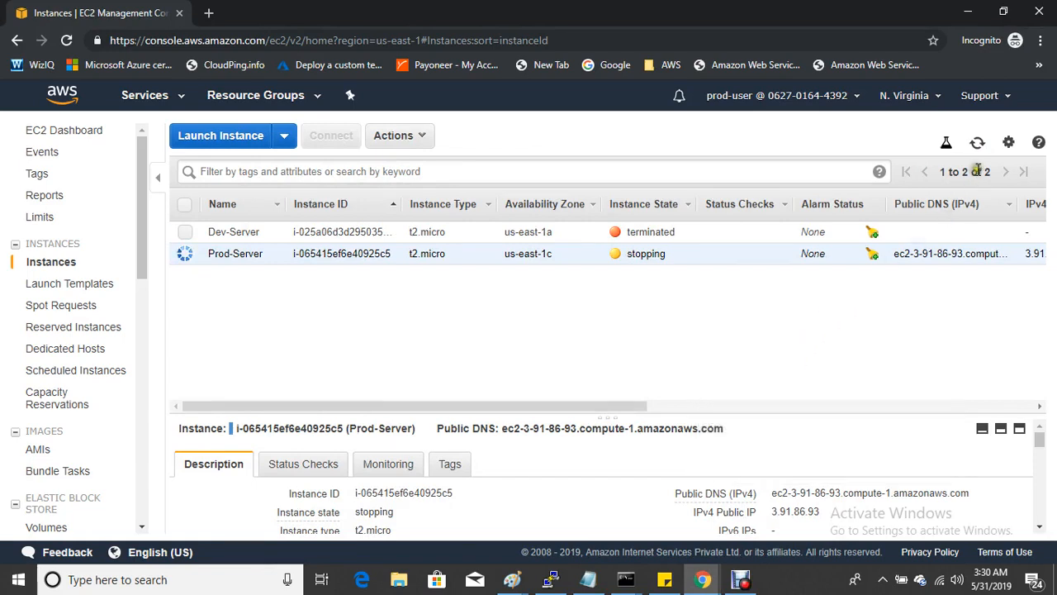
left_click(977, 142)
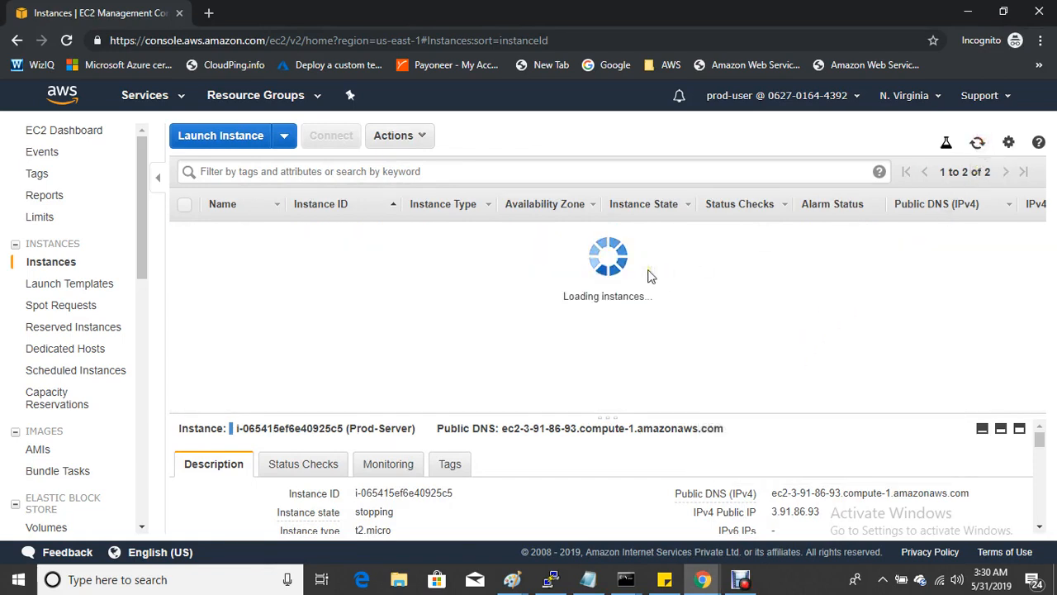
left_click(977, 142)
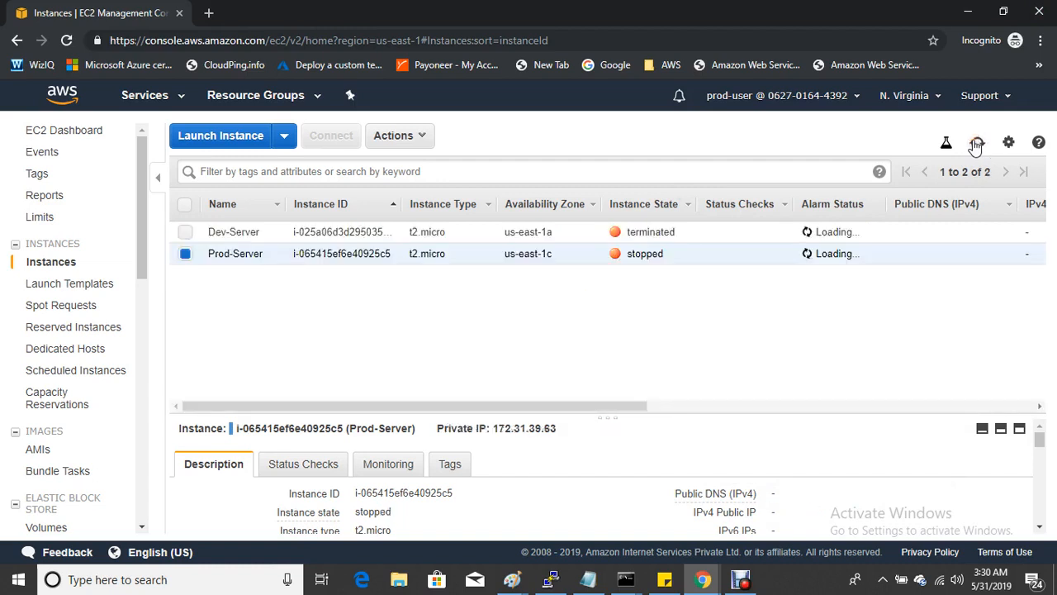
- Attempt to terminate Prod-Server via Actions > Instance State > Terminate, getting an authorization error
left_click(402, 135)
mouse_move(435, 242)
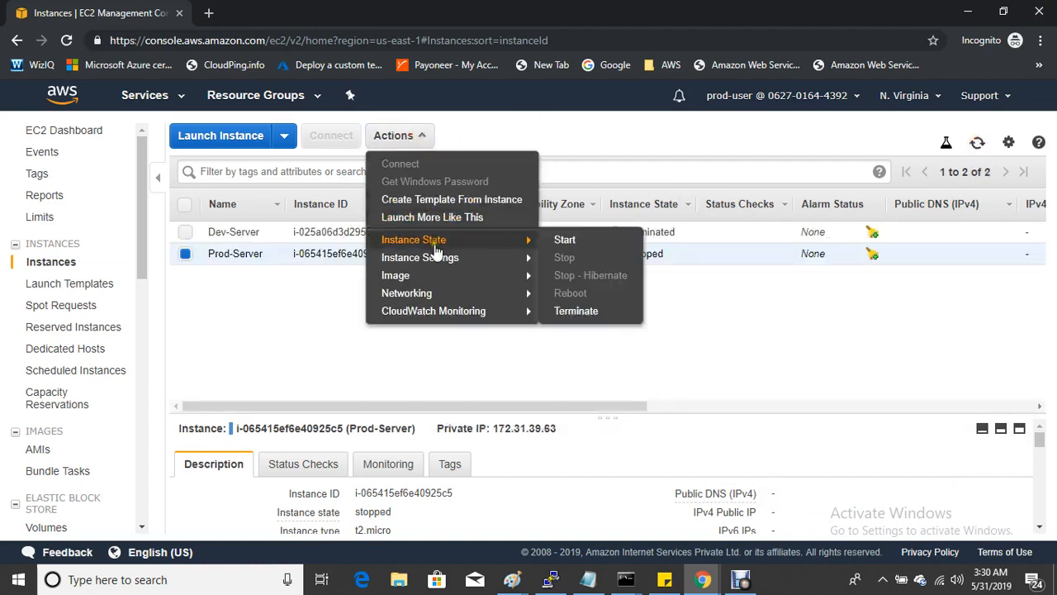
left_click(565, 312)
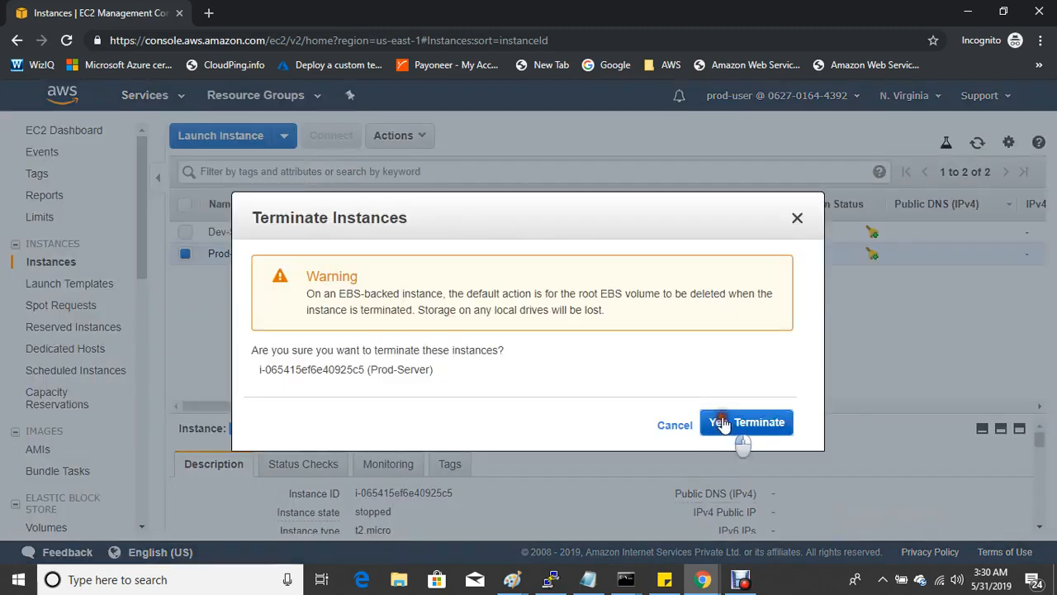
left_click(720, 421)
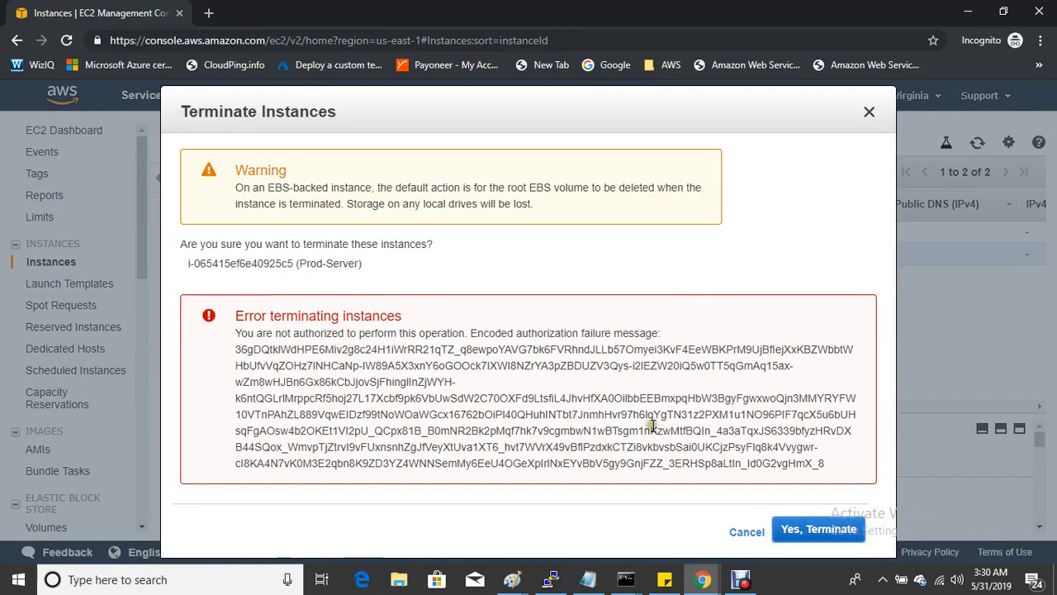
- Open the Ec2@STop@Instance policy for editing in the JSON view
mouse_move(692, 578)
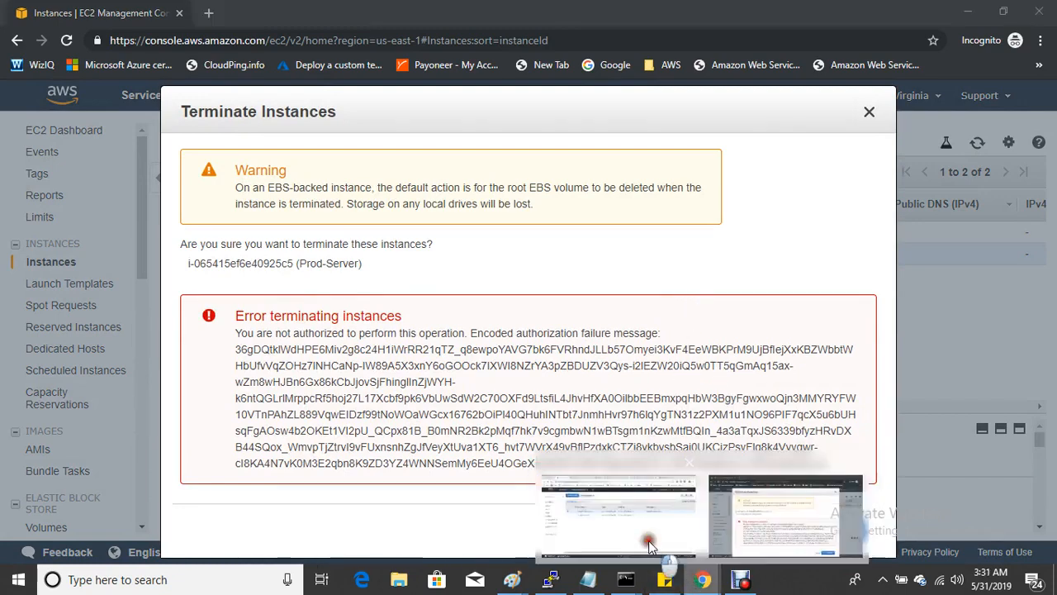
left_click(649, 545)
key("F11")
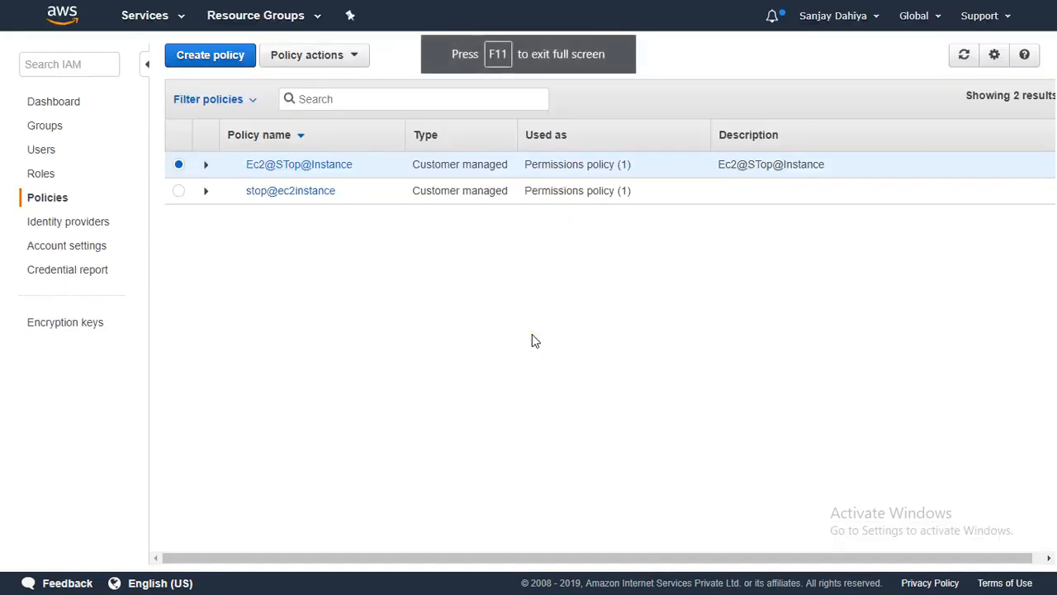
left_click(279, 168)
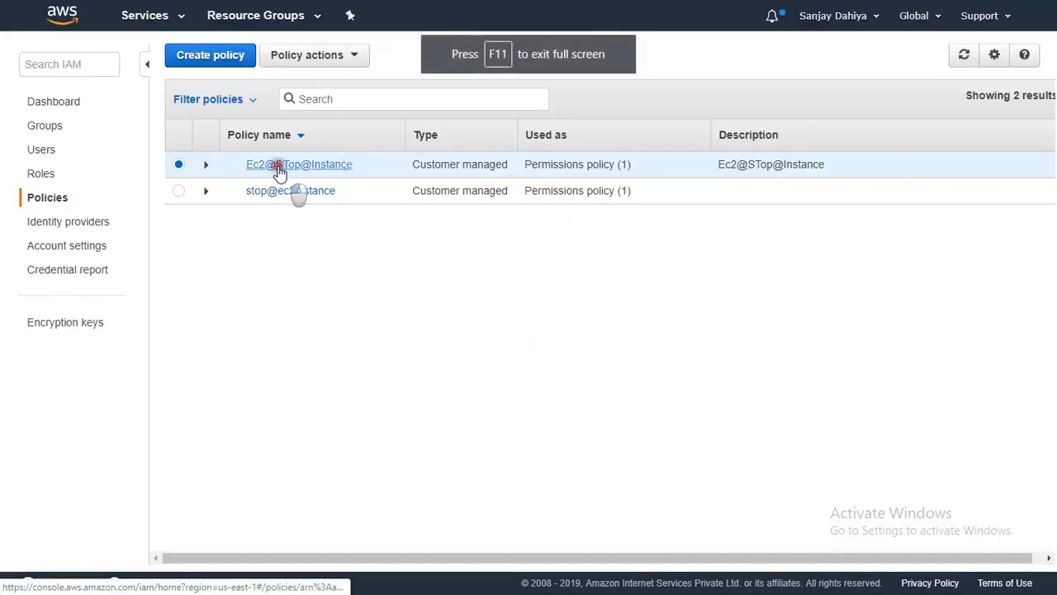
left_click(403, 209)
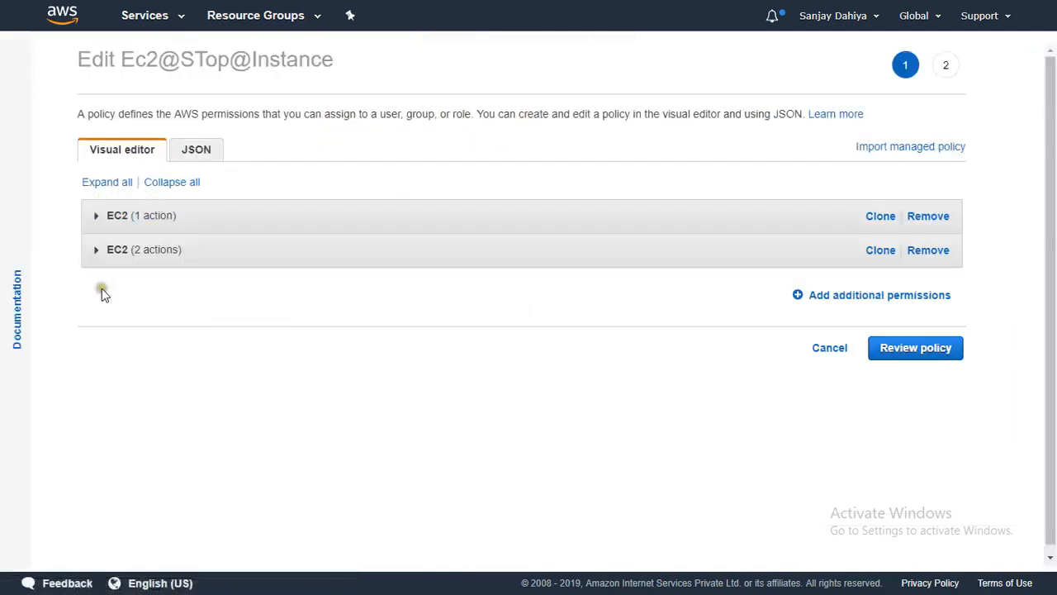
left_click(195, 150)
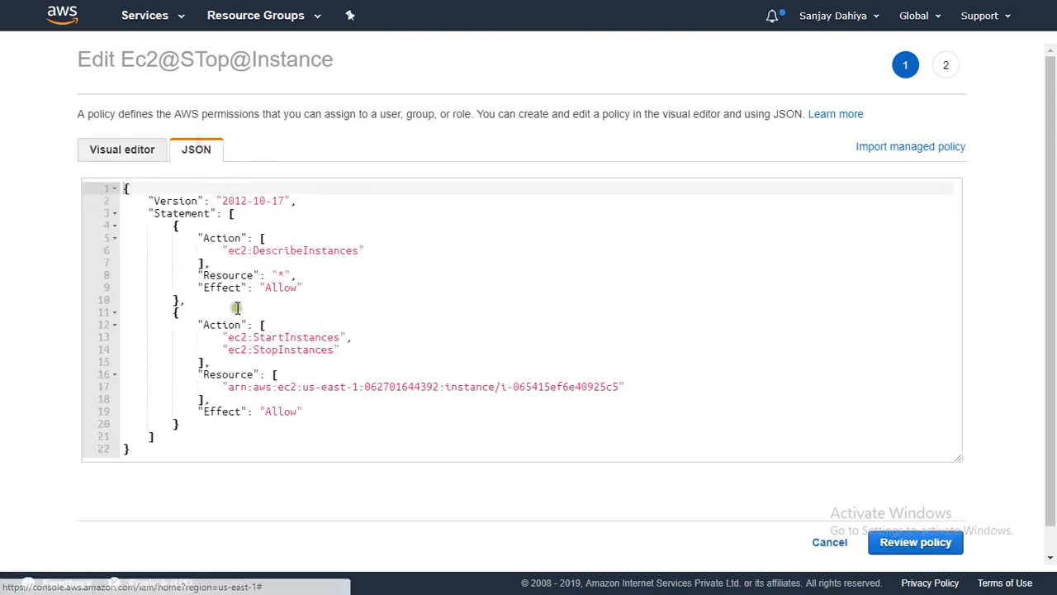
- Add ec2:TerminateInstances below ec2:StopInstances in the Action list, then review and save
left_click(350, 352)
key("Return")
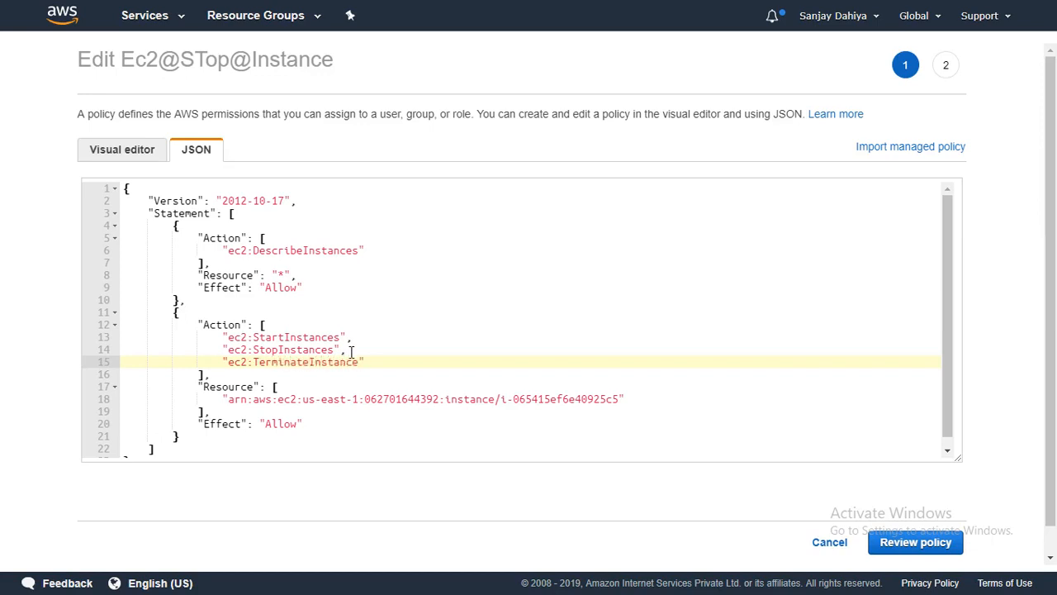
left_click(389, 350)
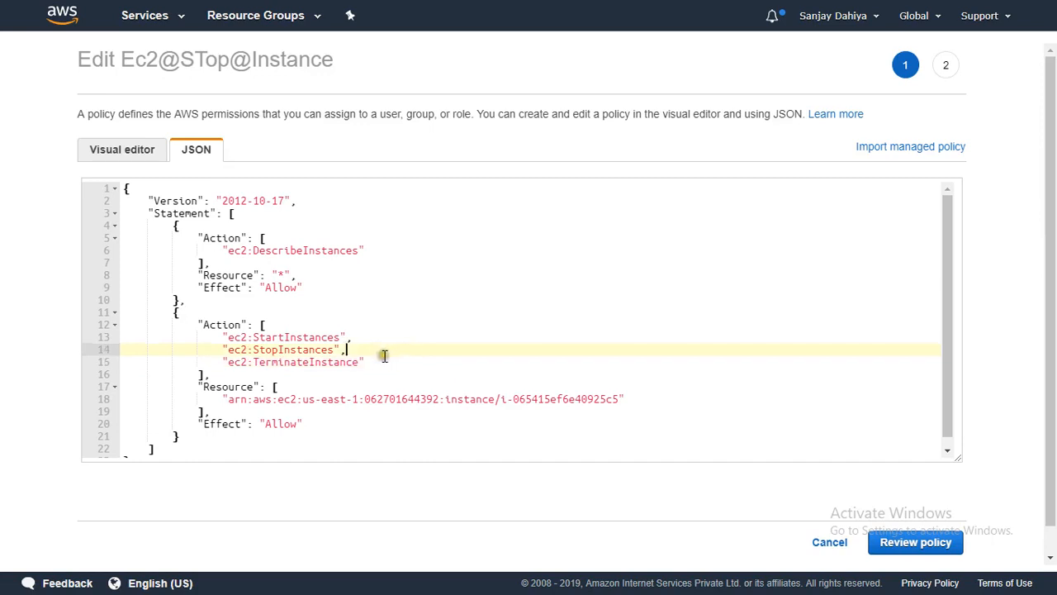
left_click(384, 356)
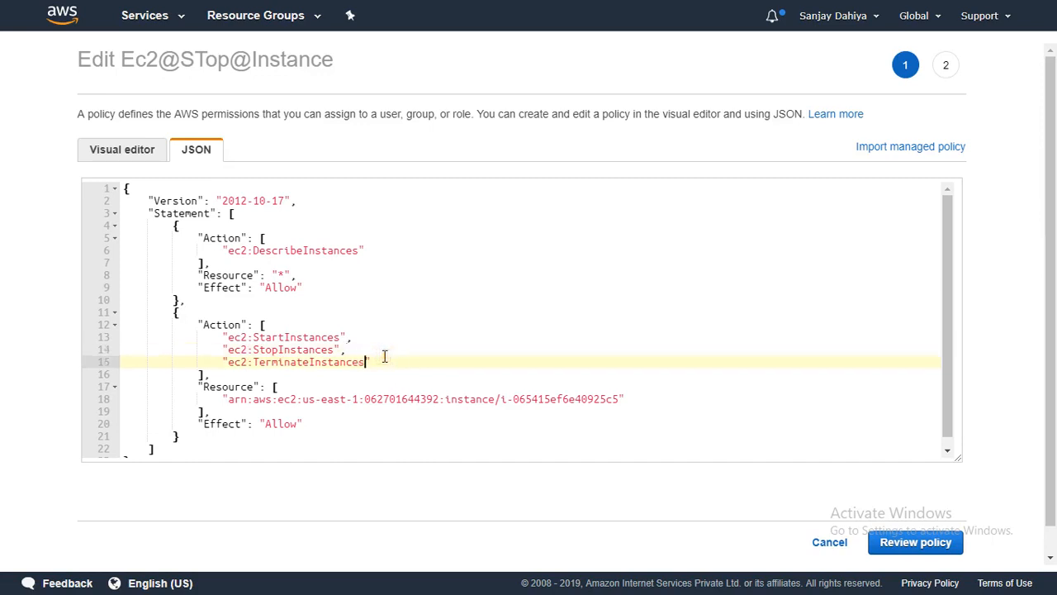
left_click(894, 541)
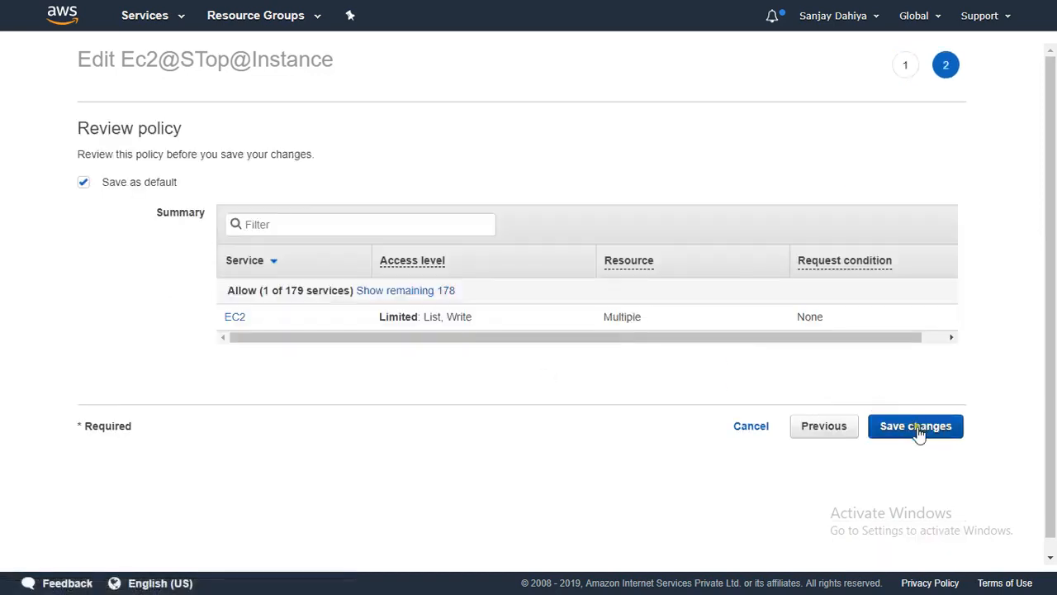
left_click(920, 433)
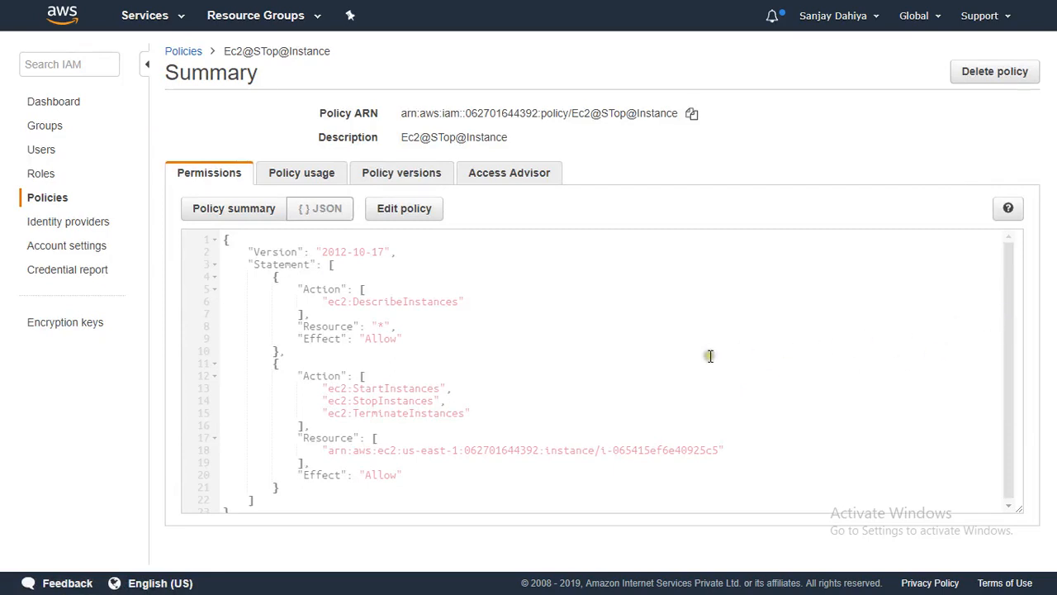
- Retry Yes, Terminate on Prod-Server, refresh until it shows terminated, then return to the IAM window
key("F11")
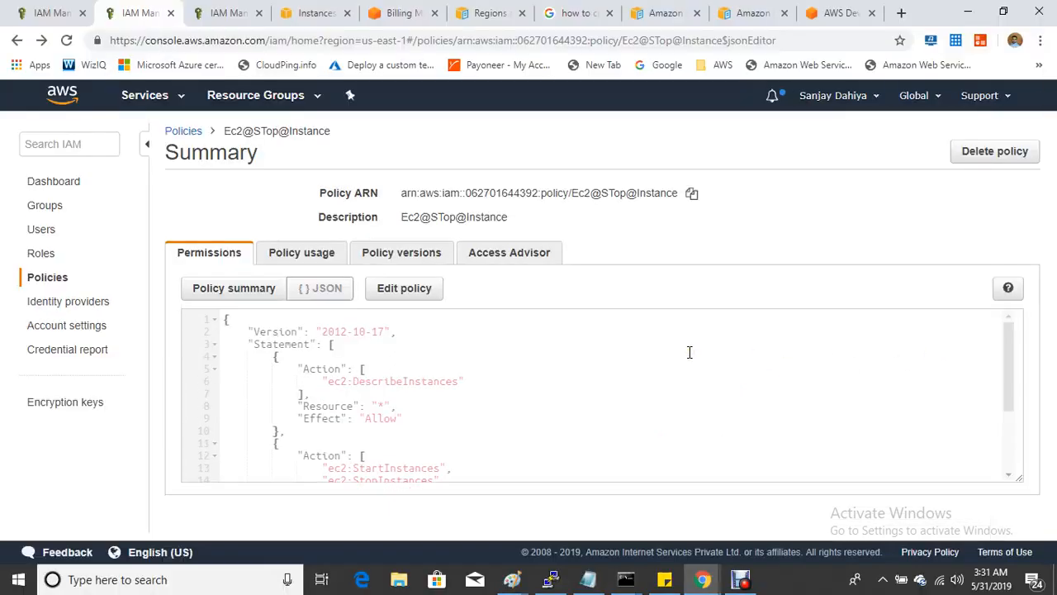
mouse_move(703, 579)
left_click(756, 508)
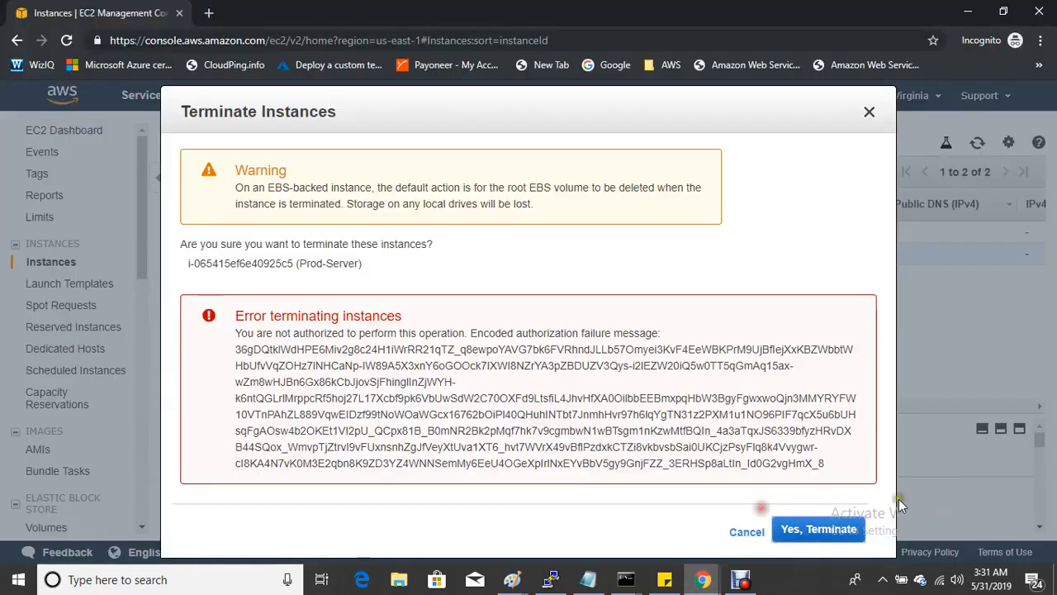
left_click(826, 530)
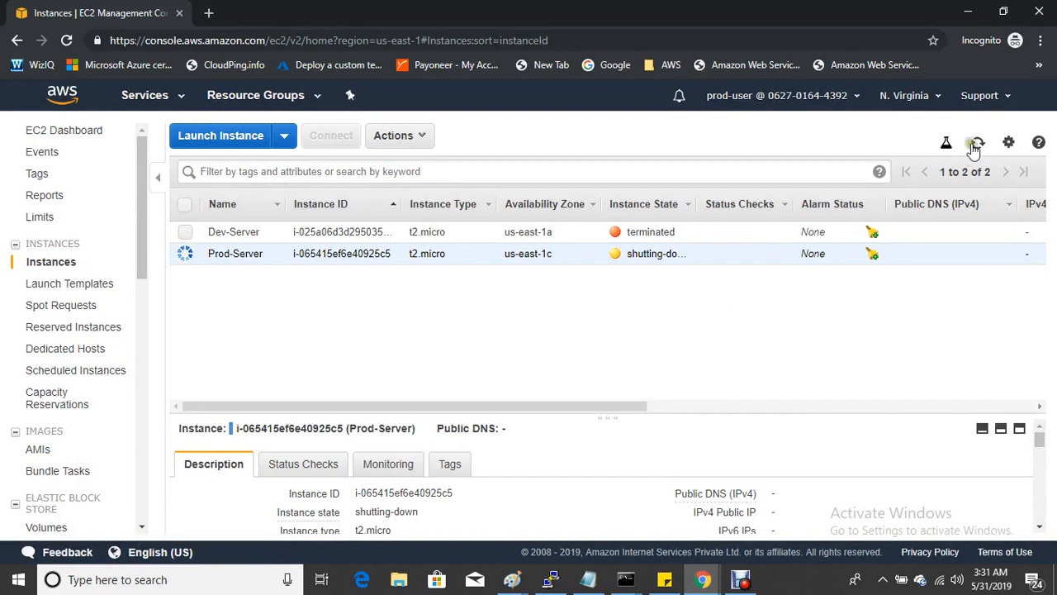
left_click(978, 144)
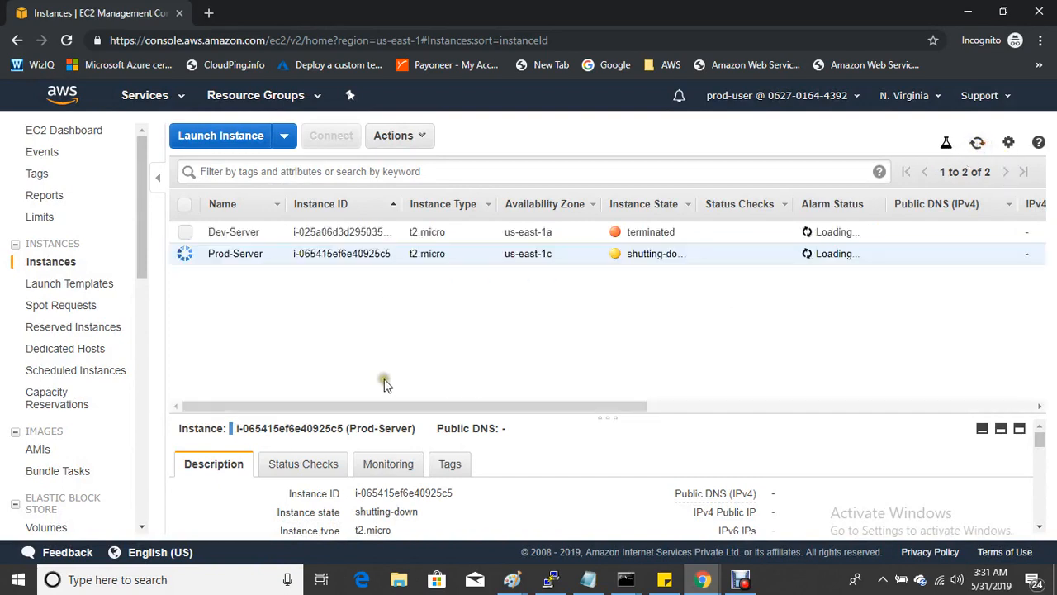
left_click(185, 233)
left_click(185, 254)
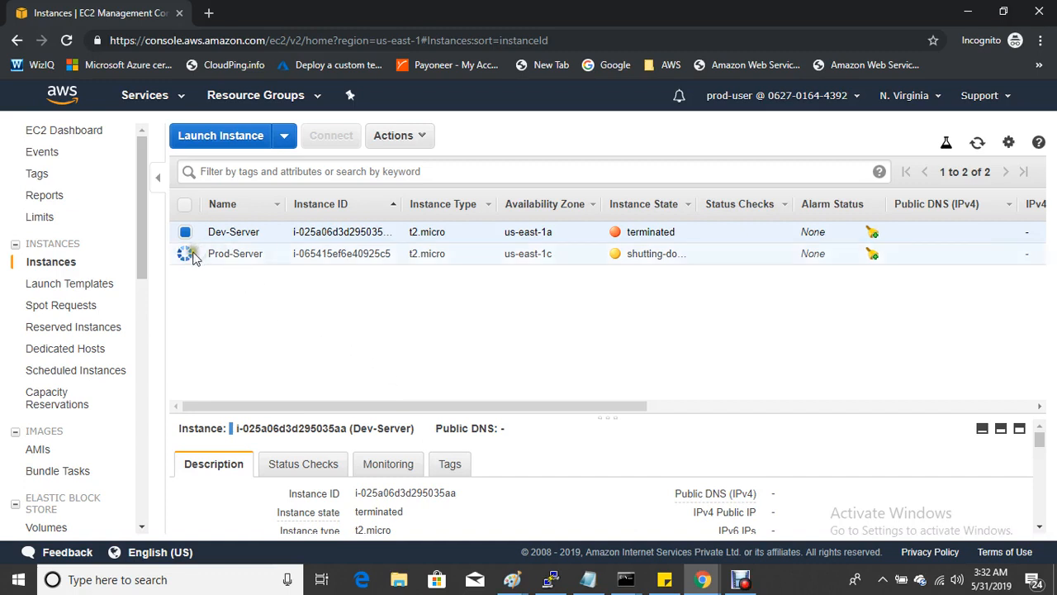
left_click(977, 142)
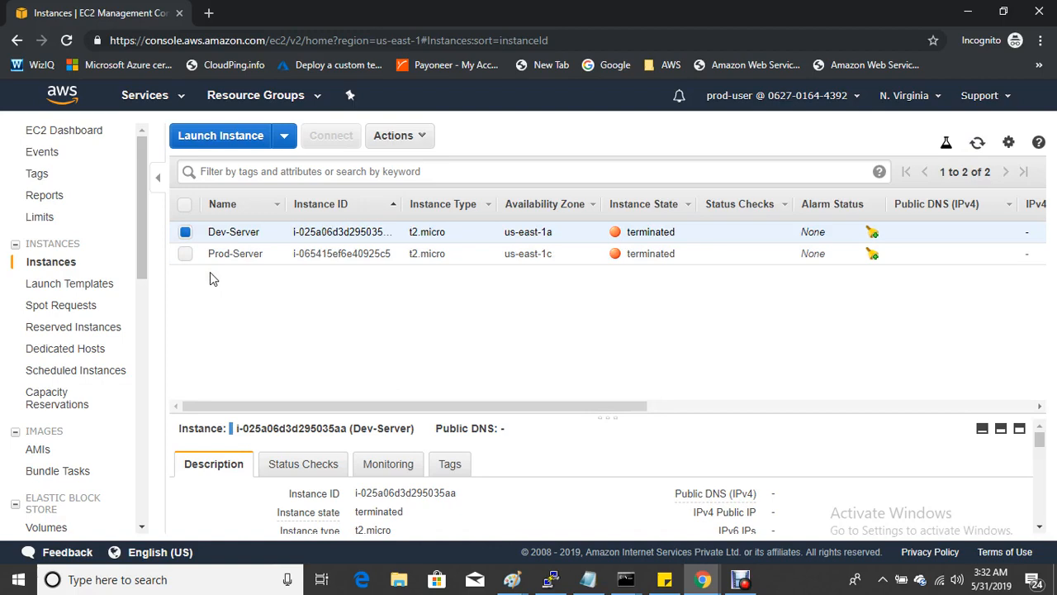
mouse_move(703, 579)
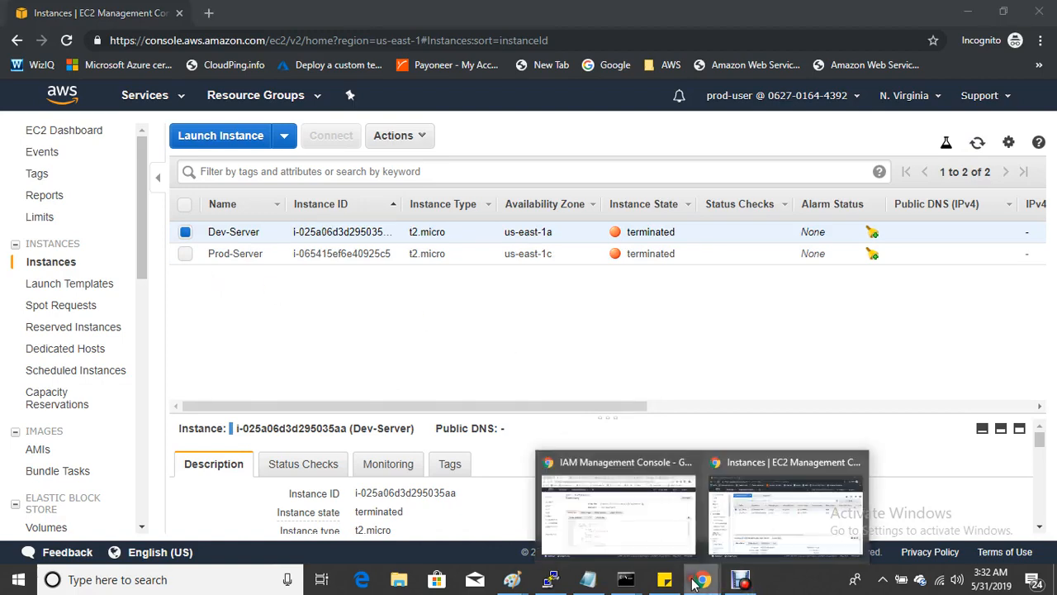
left_click(640, 529)
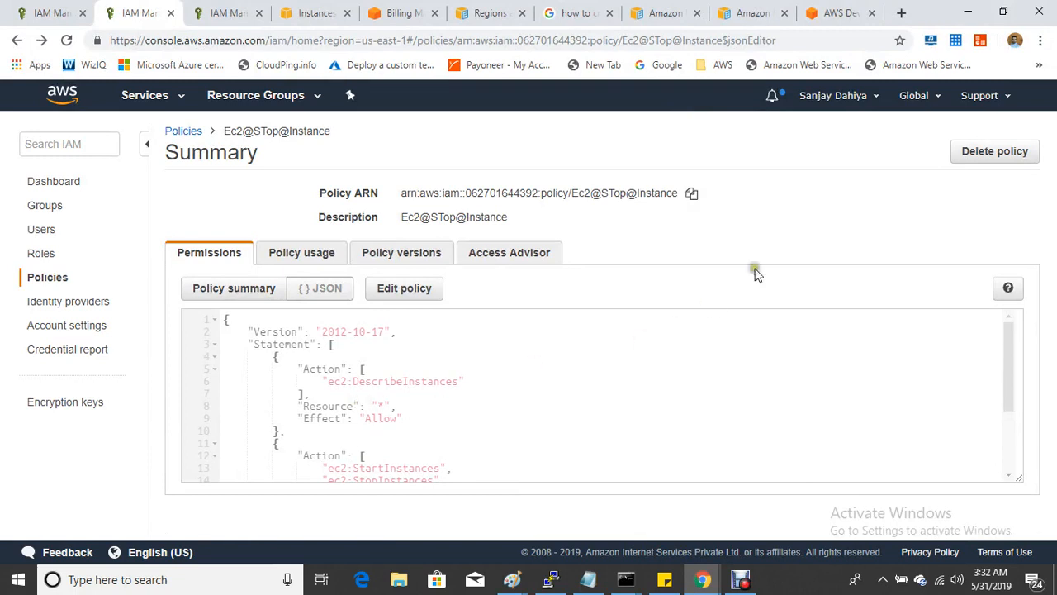
- Open a new blank Chrome tab and expand the saved AWS bookmarks folder
left_click(901, 12)
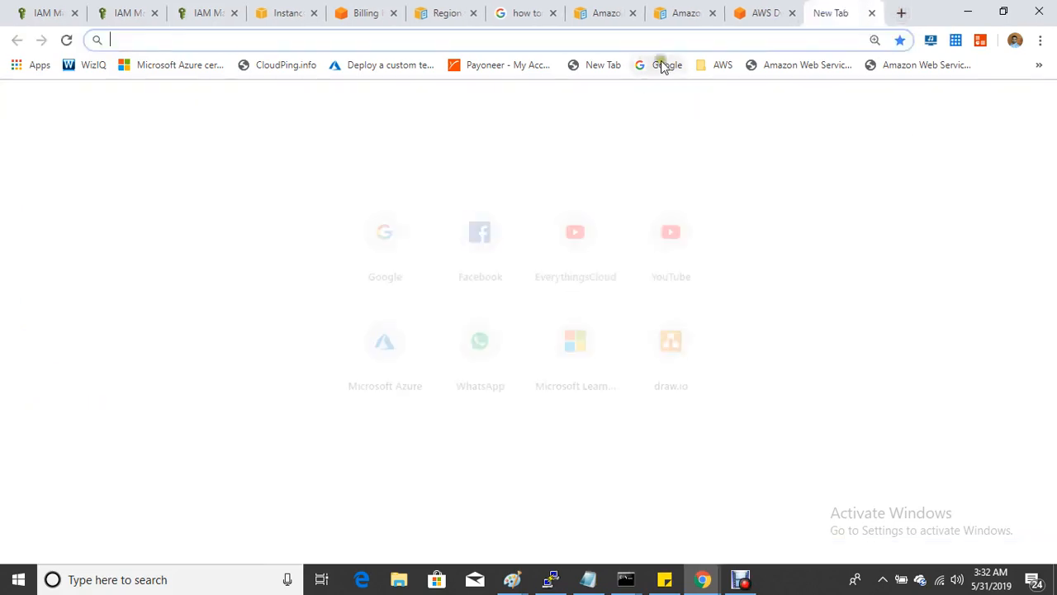
left_click(723, 65)
- Load the AWS Policy Generator page from the AWS bookmarks folder
scroll(731, 379, "down", 10)
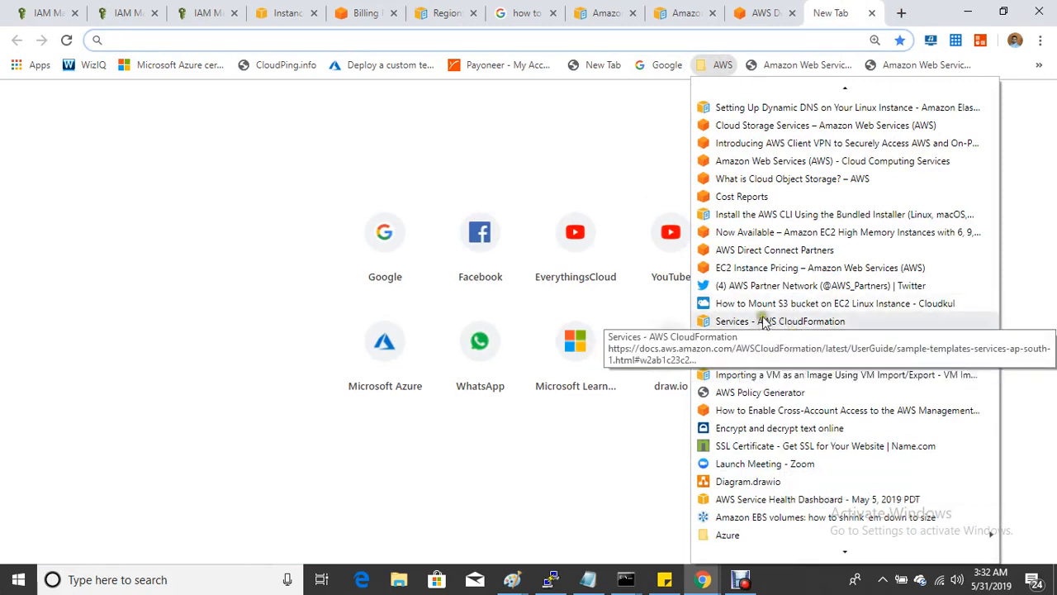
left_click(762, 393)
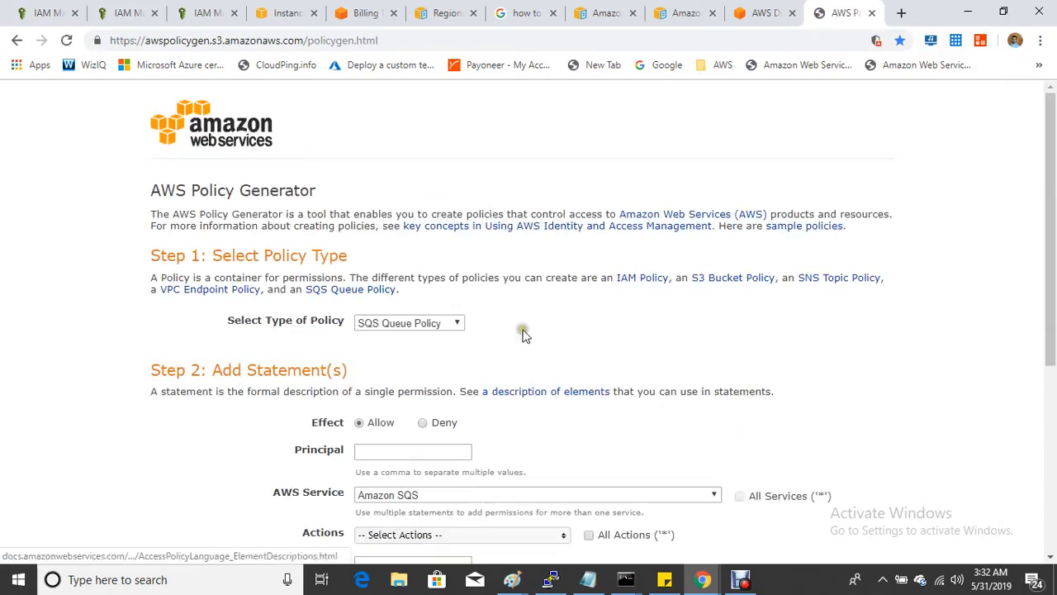
- Set the policy type to IAM Policy
left_click(390, 324)
left_click(408, 378)
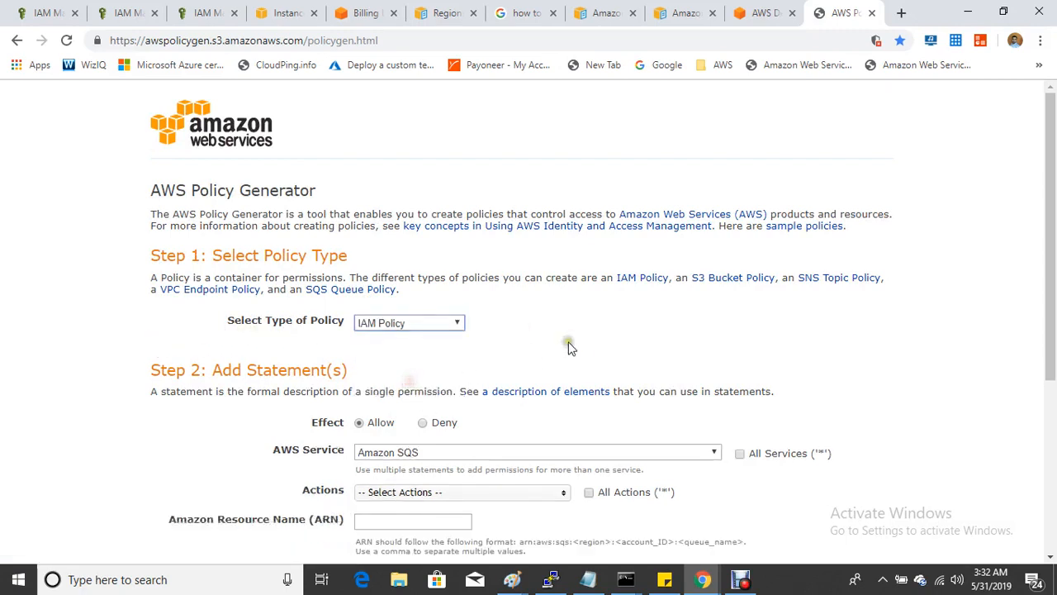
scroll(385, 360, "down", 1)
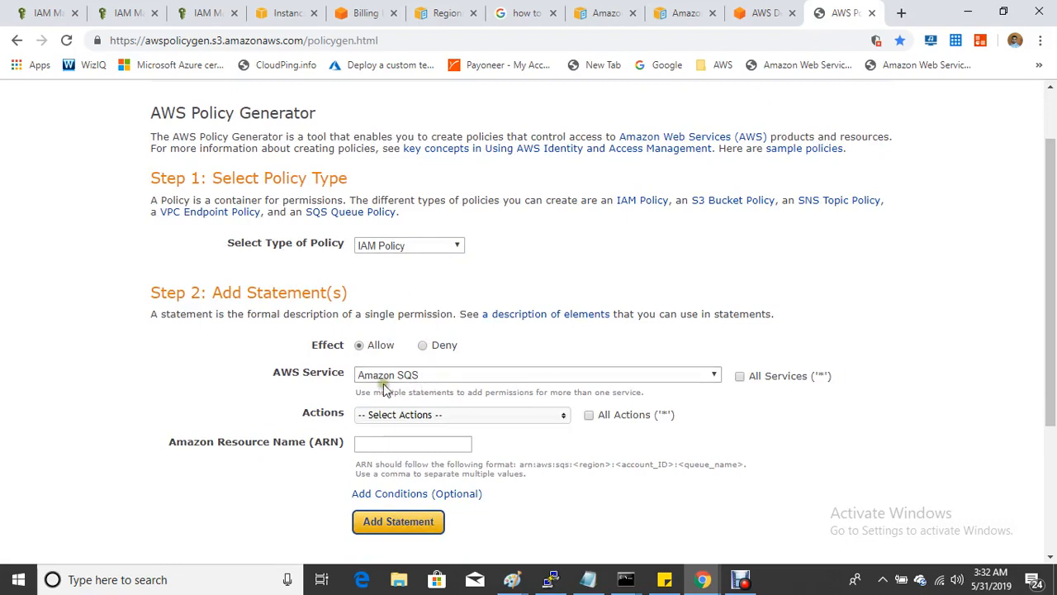
- Browse the AWS Service dropdown list, leaving Amazon SQS as the selected service
left_click(446, 377)
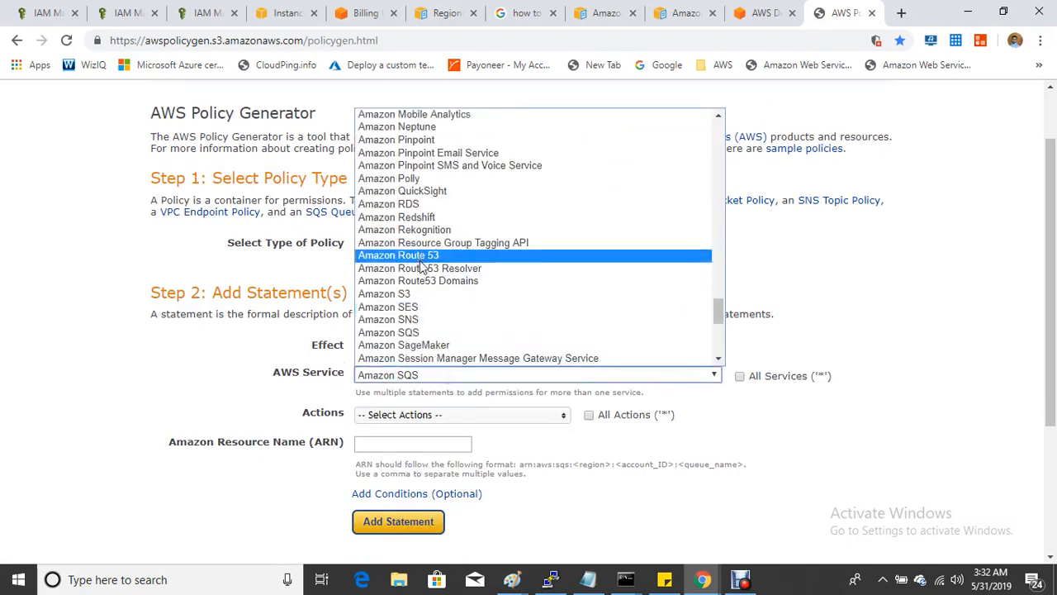
scroll(422, 265, "up", 5)
scroll(421, 266, "down", 9)
scroll(421, 271, "up", 11)
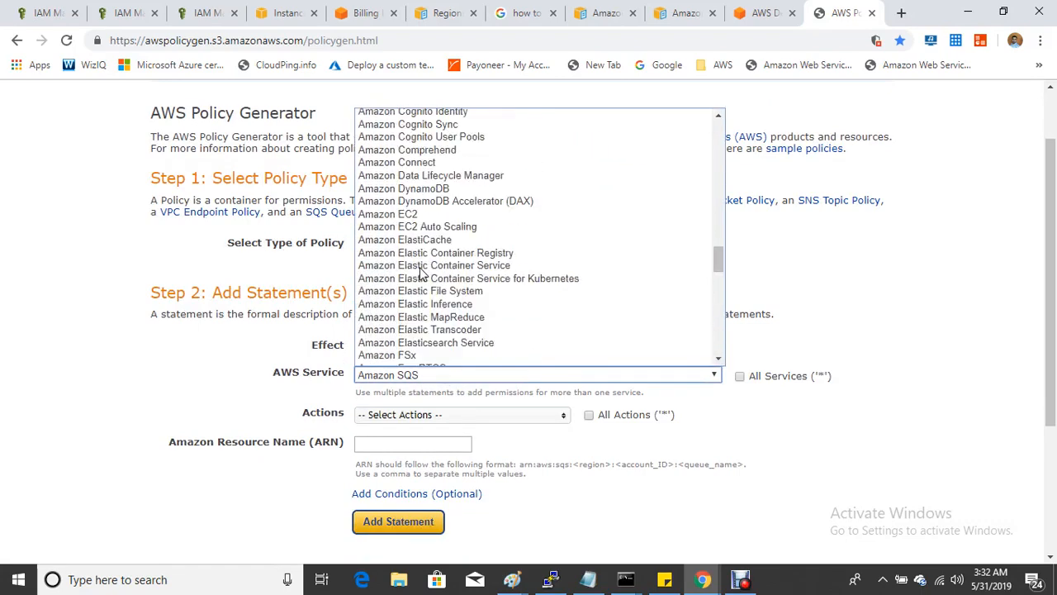
scroll(420, 272, "up", 3)
scroll(426, 297, "up", 3)
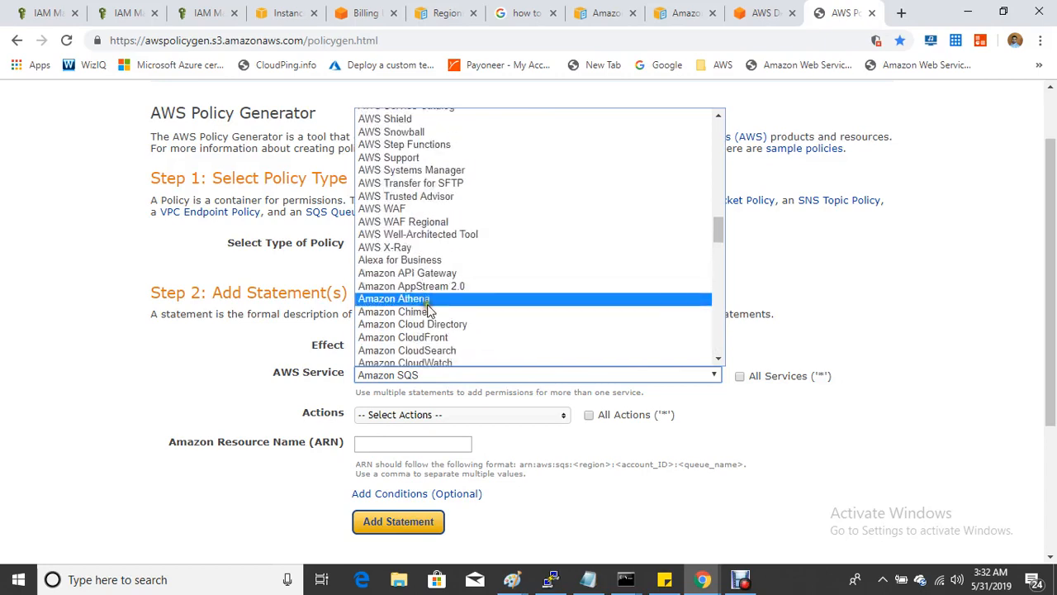
scroll(429, 314, "up", 15)
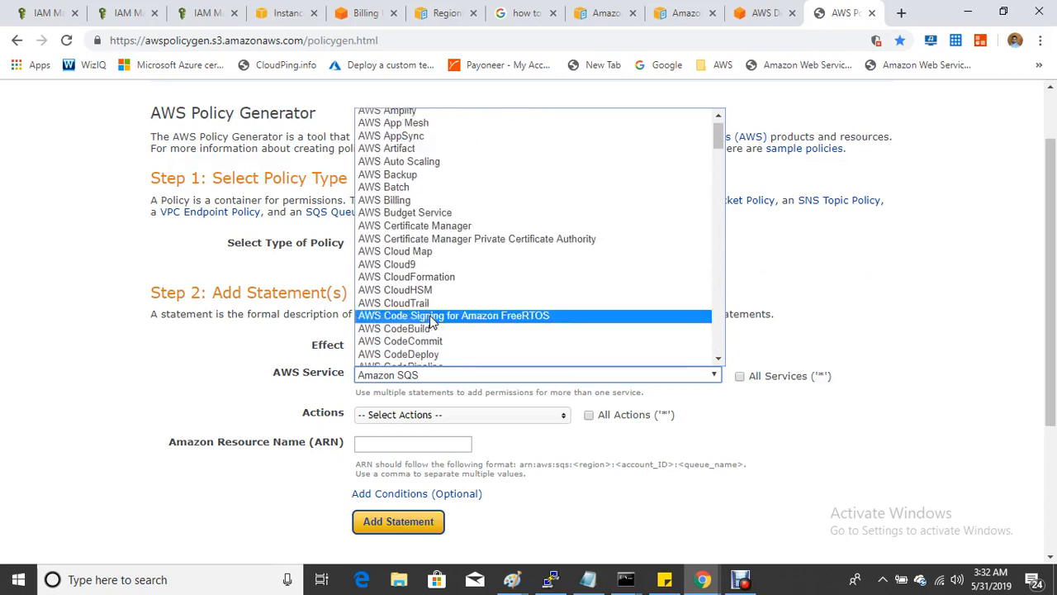
scroll(429, 319, "up", 1)
scroll(425, 177, "down", 4)
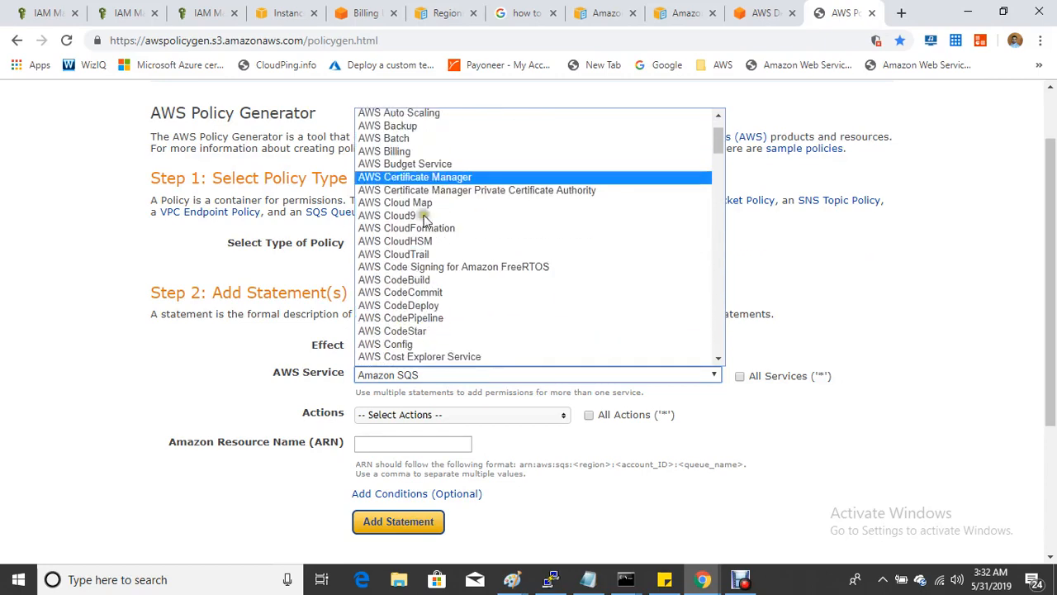
scroll(426, 235, "down", 8)
scroll(434, 248, "up", 13)
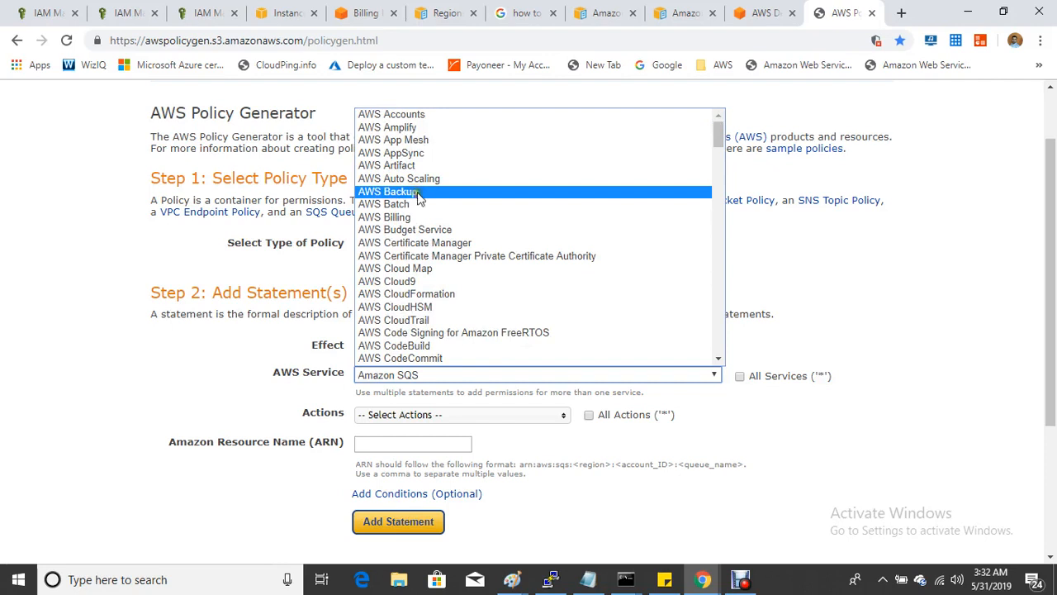
scroll(429, 281, "down", 4)
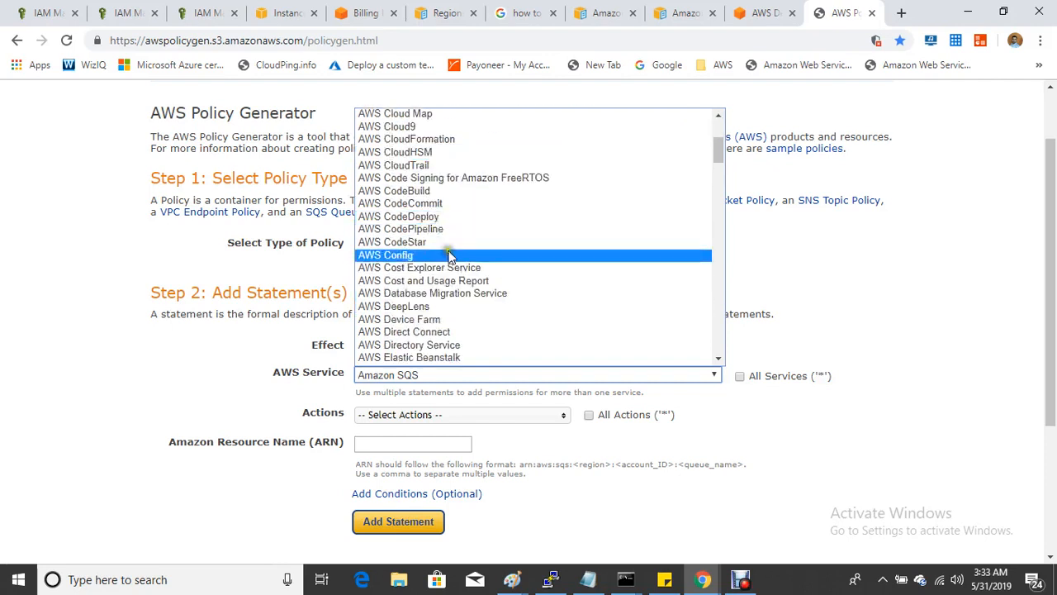
scroll(451, 266, "down", 2)
scroll(450, 269, "down", 2)
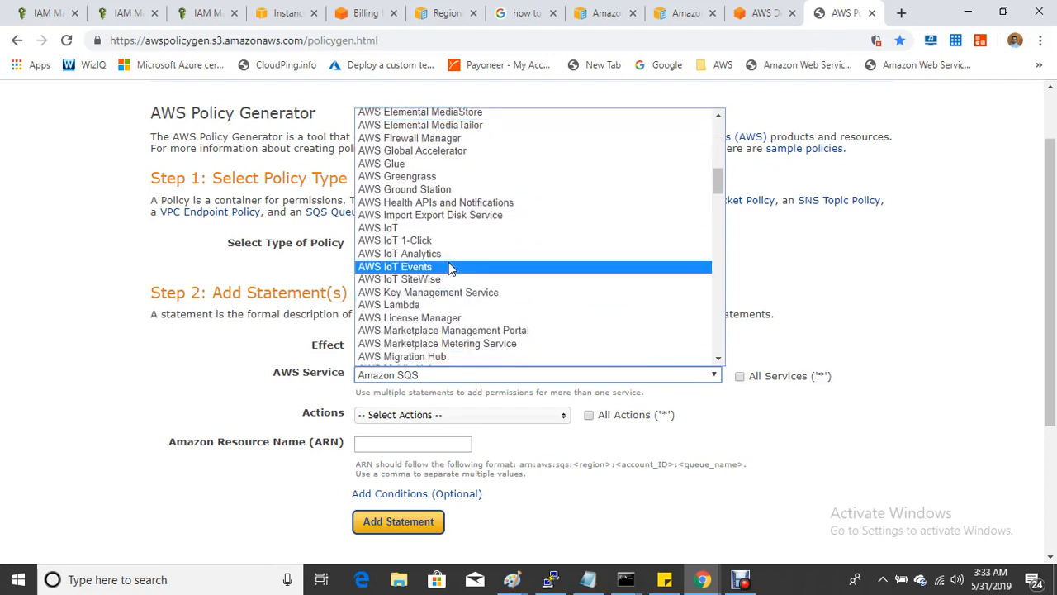
scroll(450, 268, "down", 10)
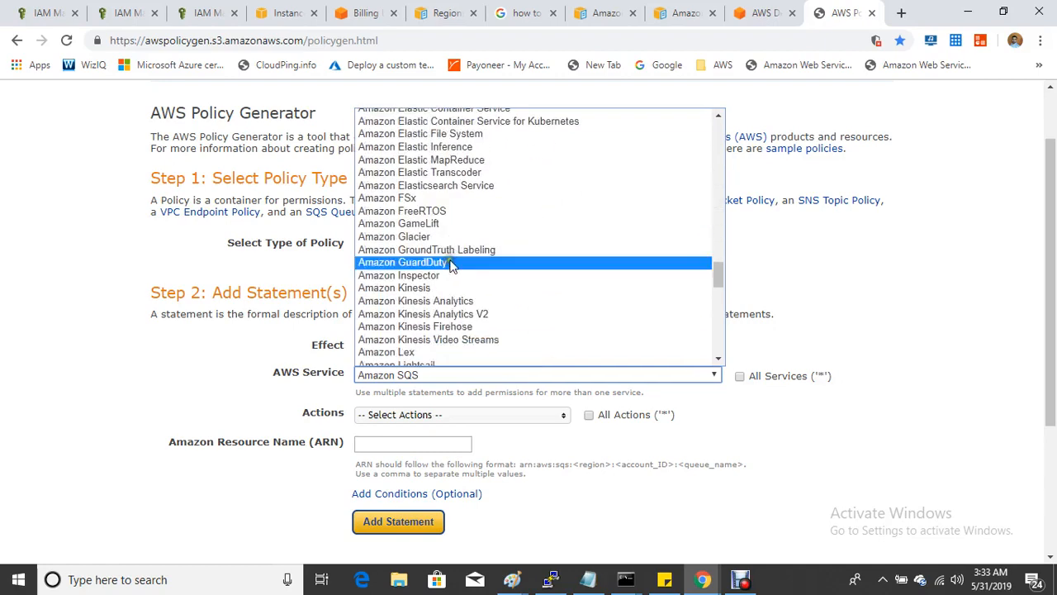
scroll(451, 267, "down", 10)
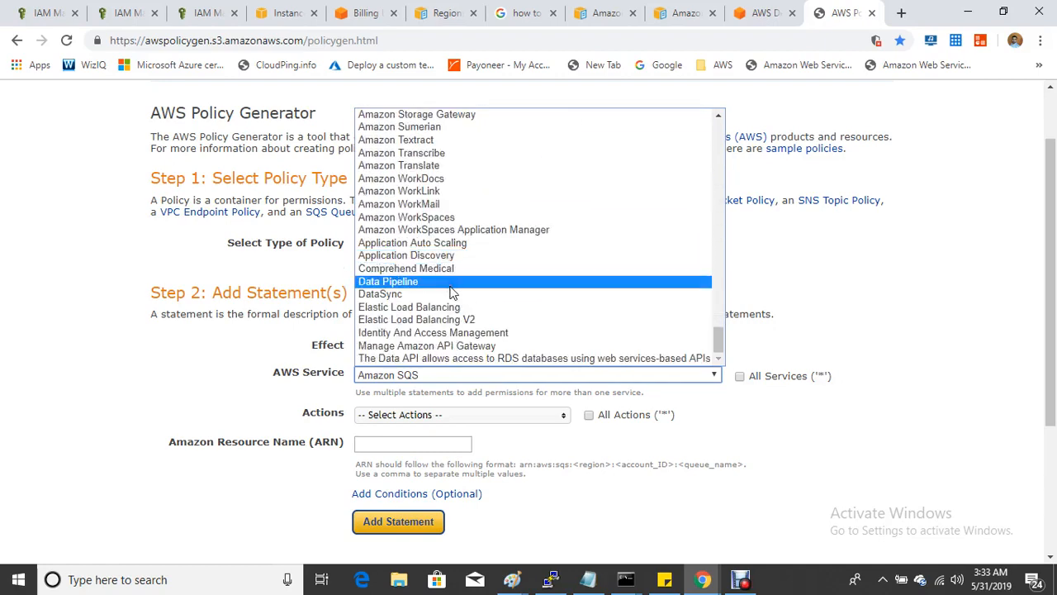
scroll(450, 289, "up", 11)
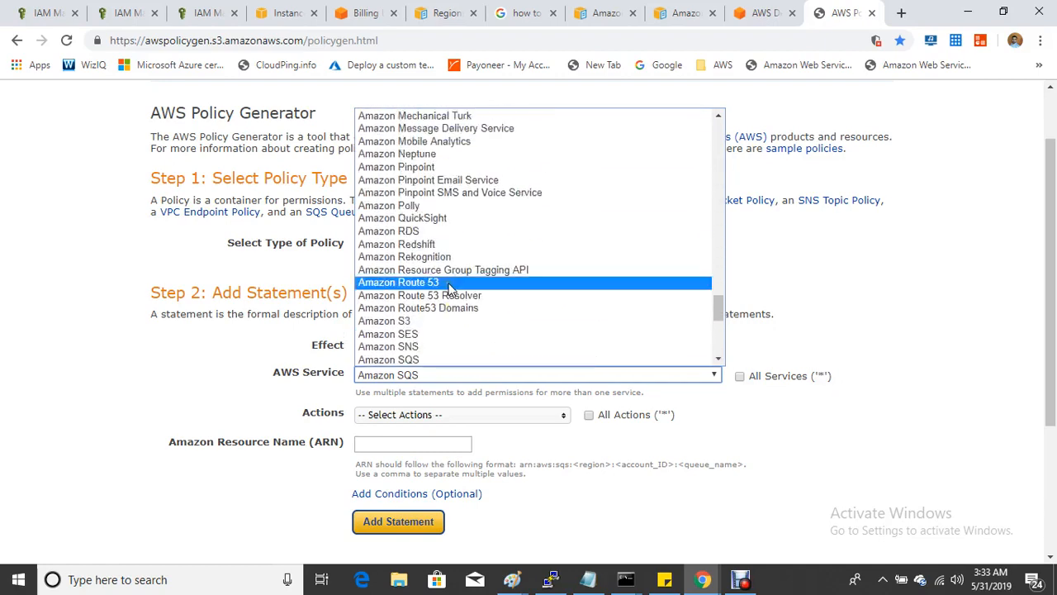
scroll(450, 285, "up", 8)
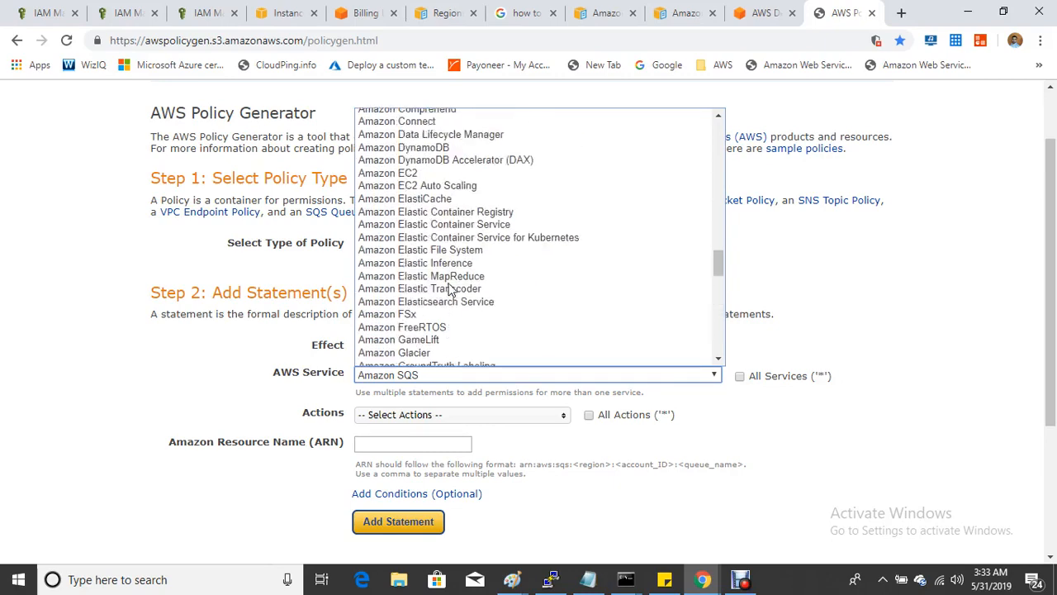
scroll(450, 286, "up", 10)
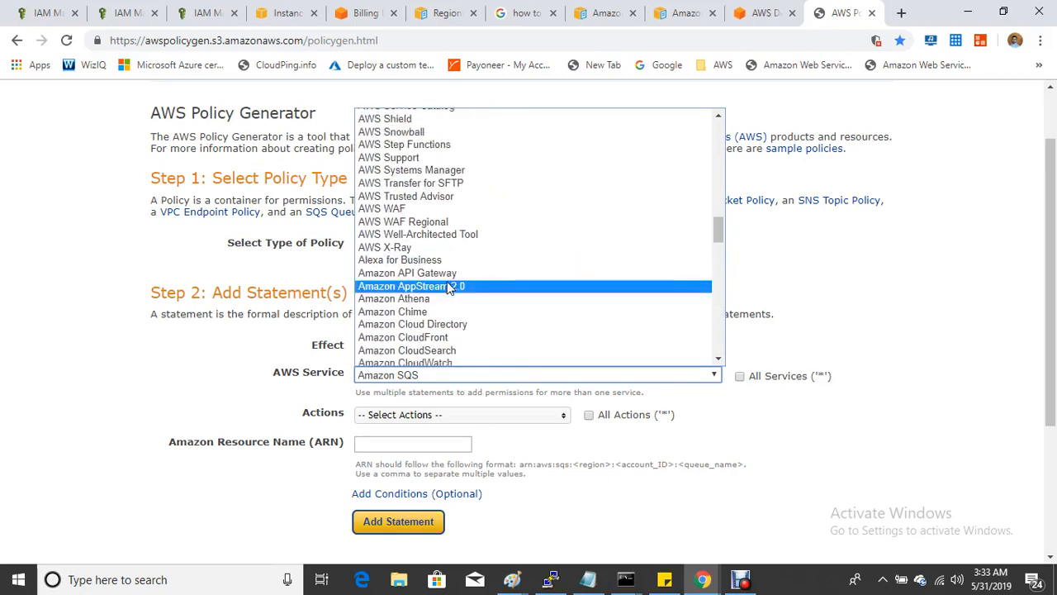
scroll(451, 287, "up", 4)
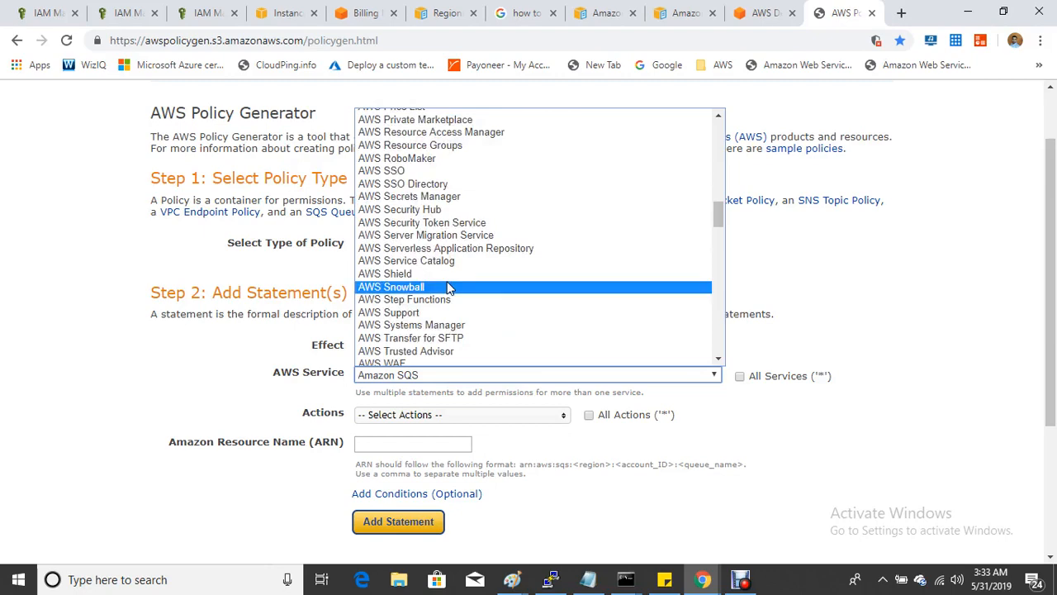
scroll(450, 287, "up", 12)
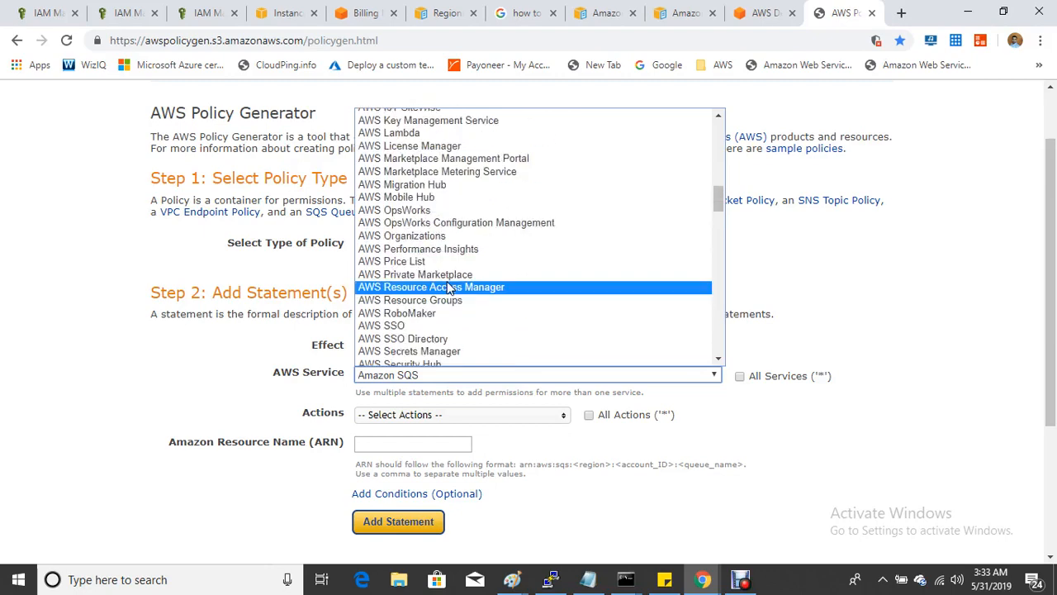
scroll(450, 287, "down", 8)
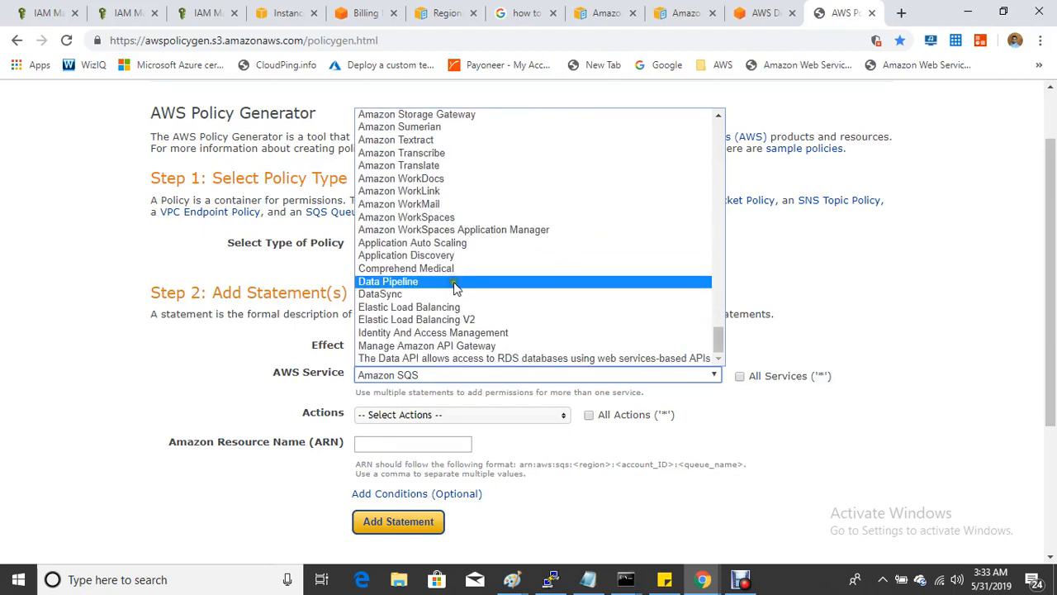
left_click(718, 116)
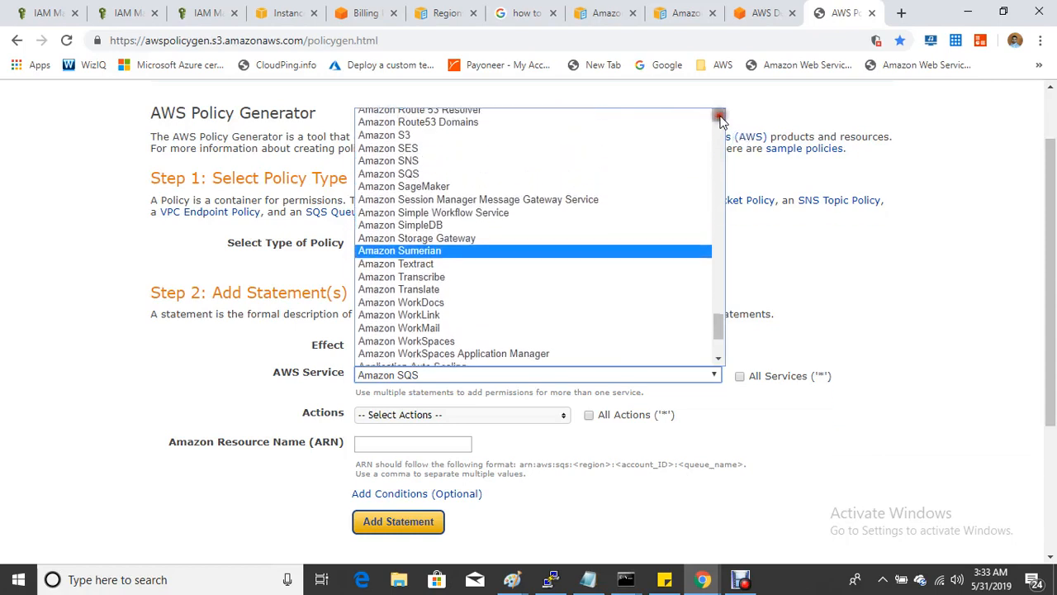
- Pick Amazon EC2 from the AWS Service list so the ARN hint switches to EC2 format
left_click(718, 117)
left_click_drag(719, 116, 719, 117)
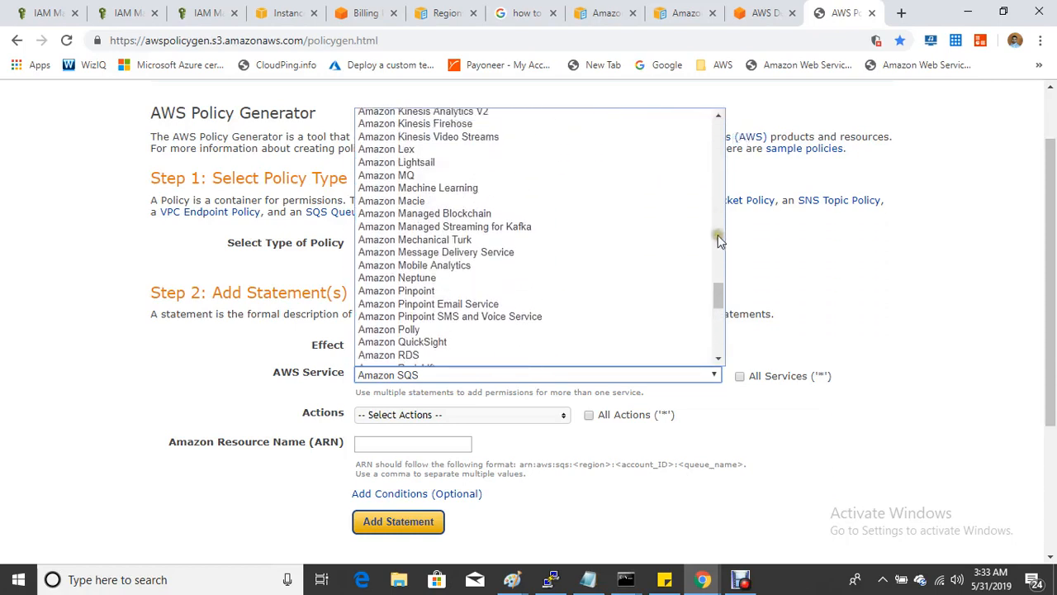
left_click(718, 360)
left_click_drag(717, 364, 718, 363)
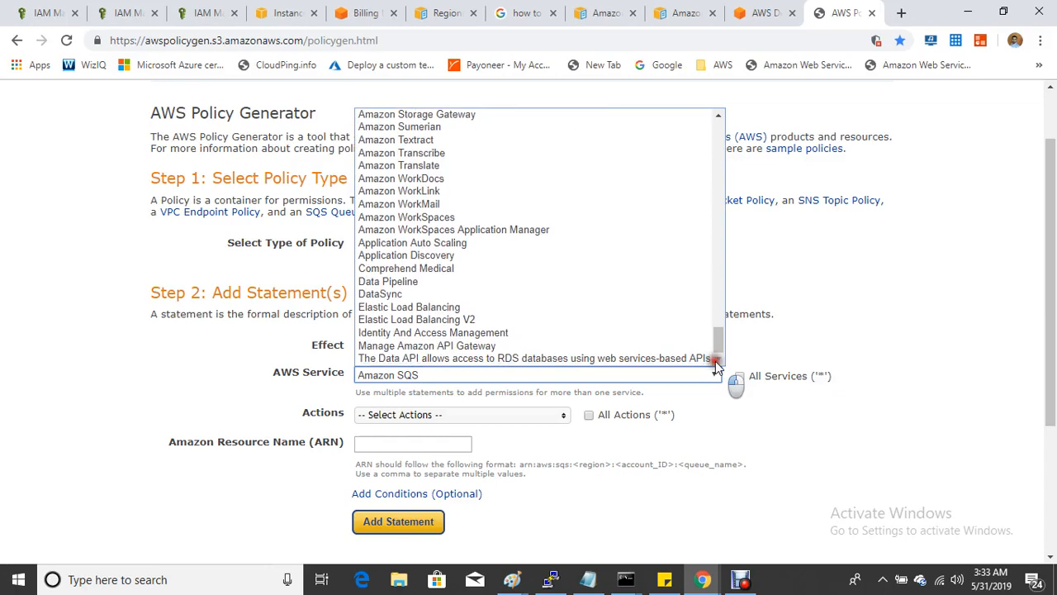
left_click_drag(717, 122, 717, 122)
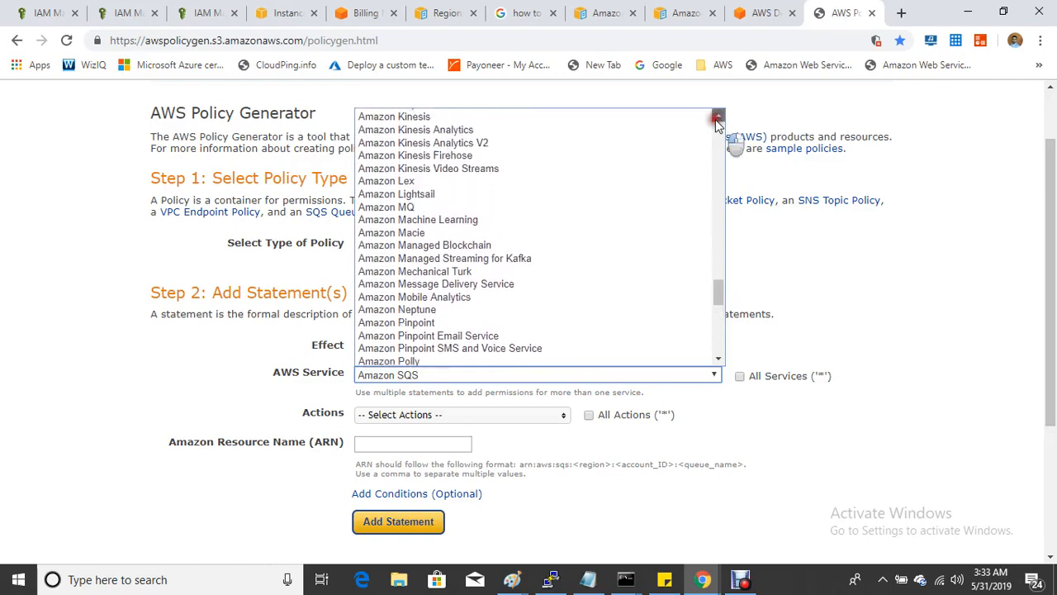
left_click_drag(718, 121, 718, 122)
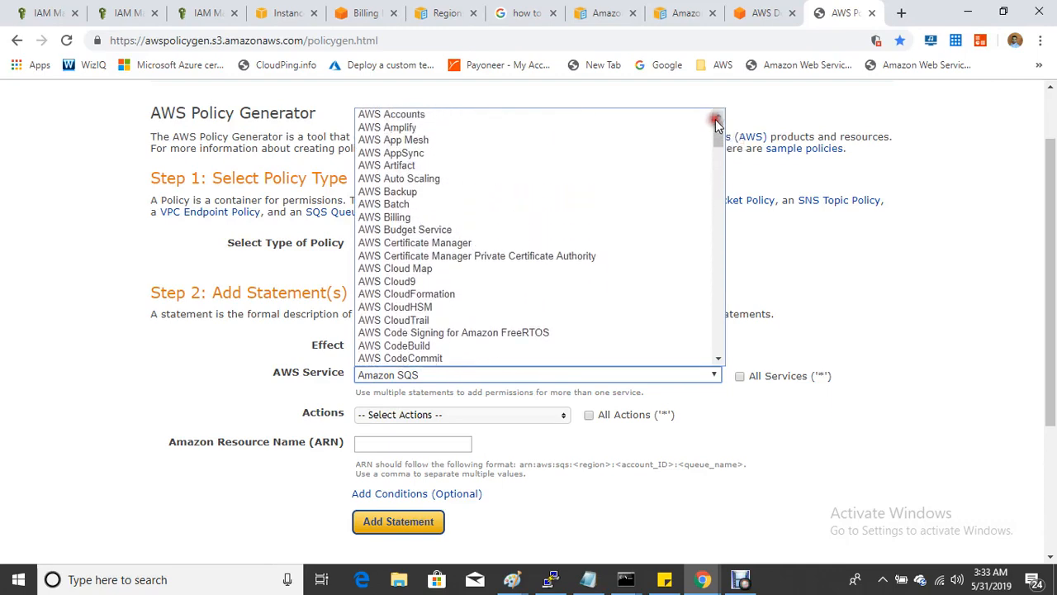
left_click(741, 579)
left_click(385, 514)
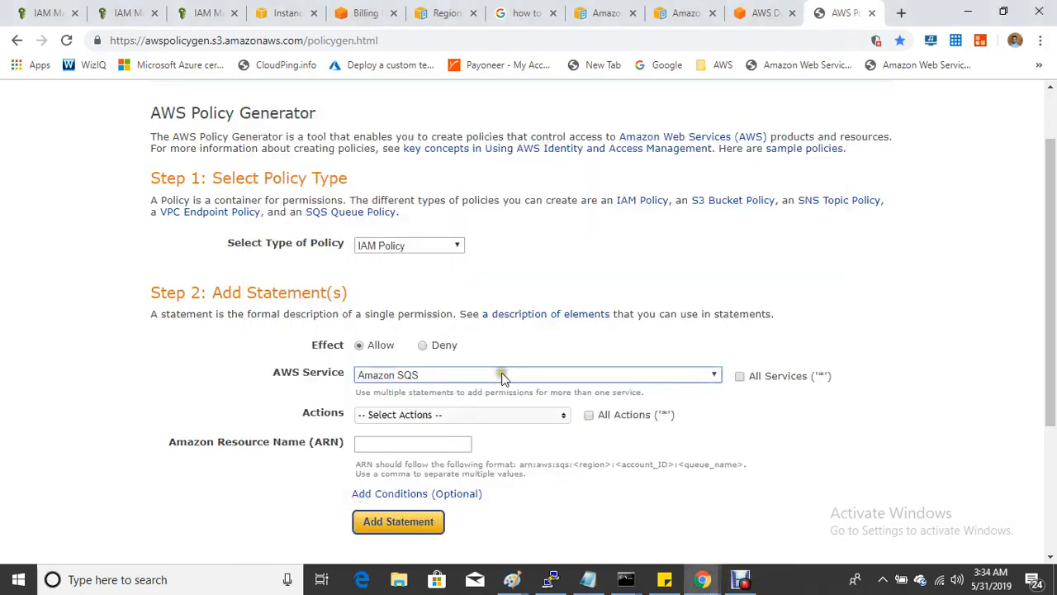
left_click(501, 373)
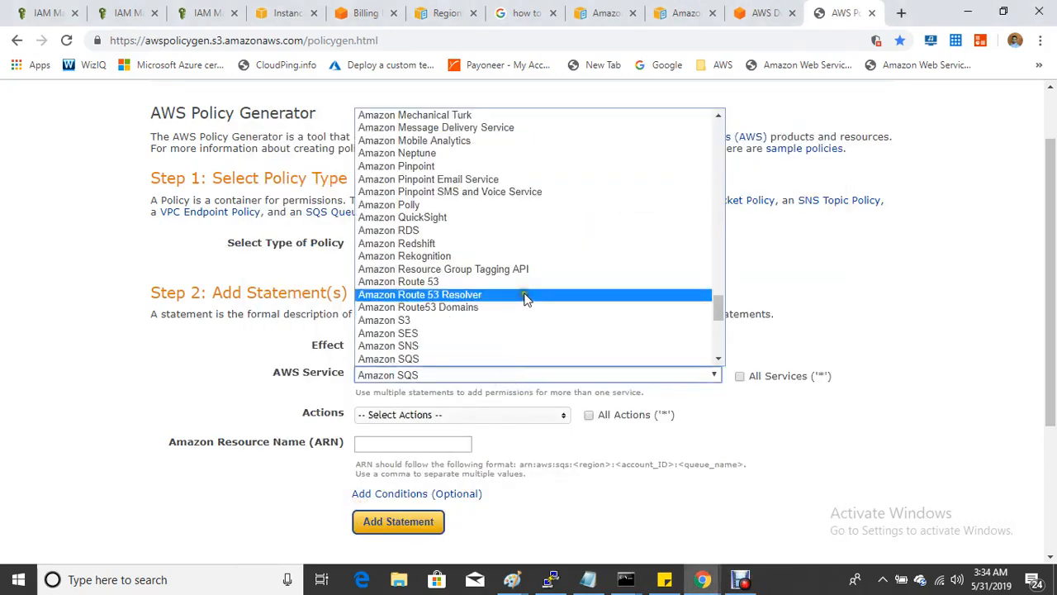
scroll(481, 251, "down", 4)
scroll(482, 252, "down", 1)
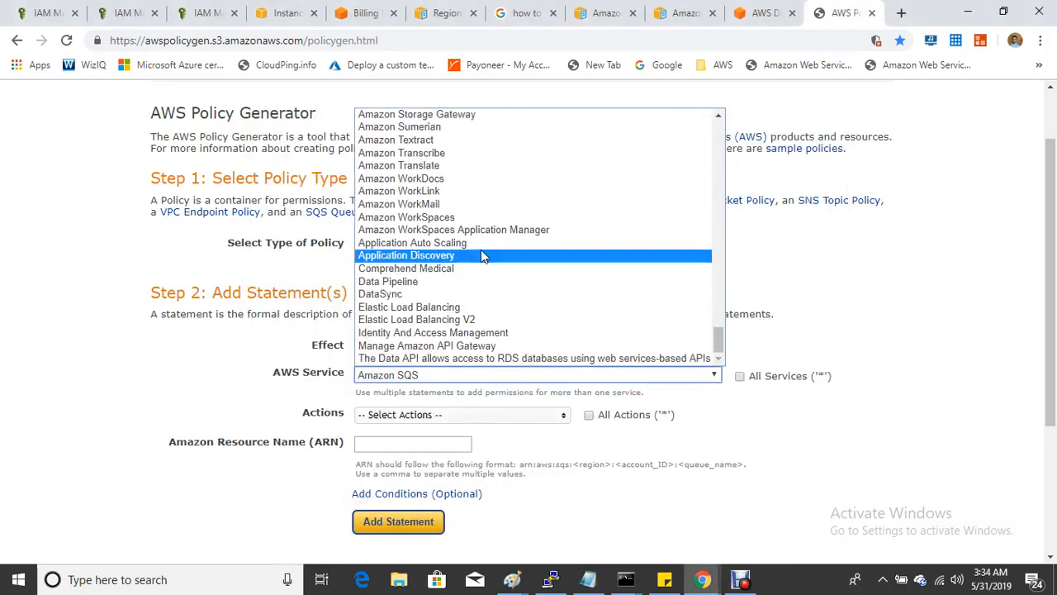
scroll(481, 255, "up", 9)
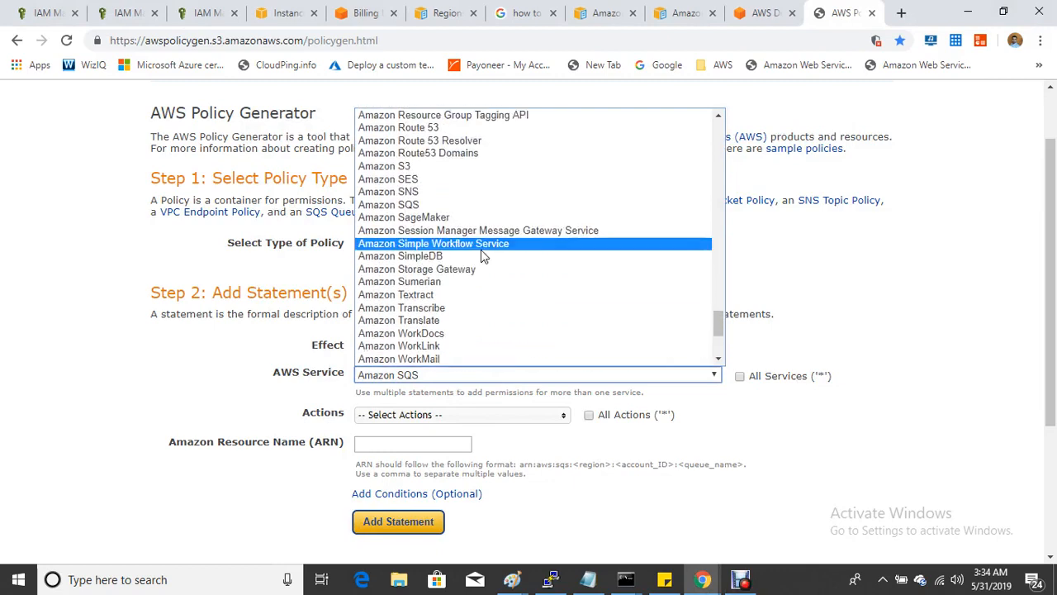
scroll(464, 304, "up", 8)
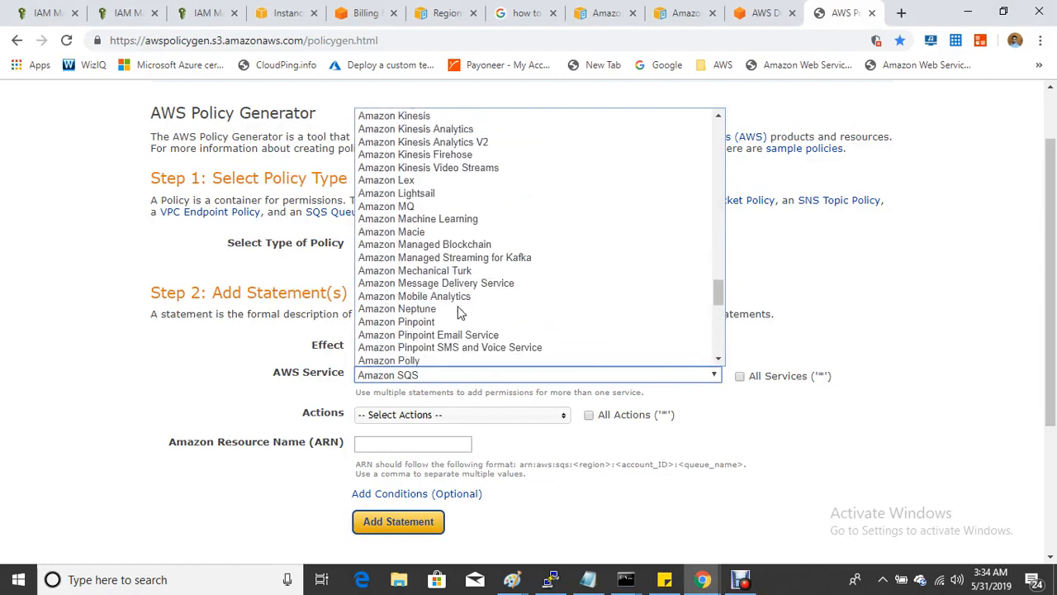
scroll(461, 312, "up", 4)
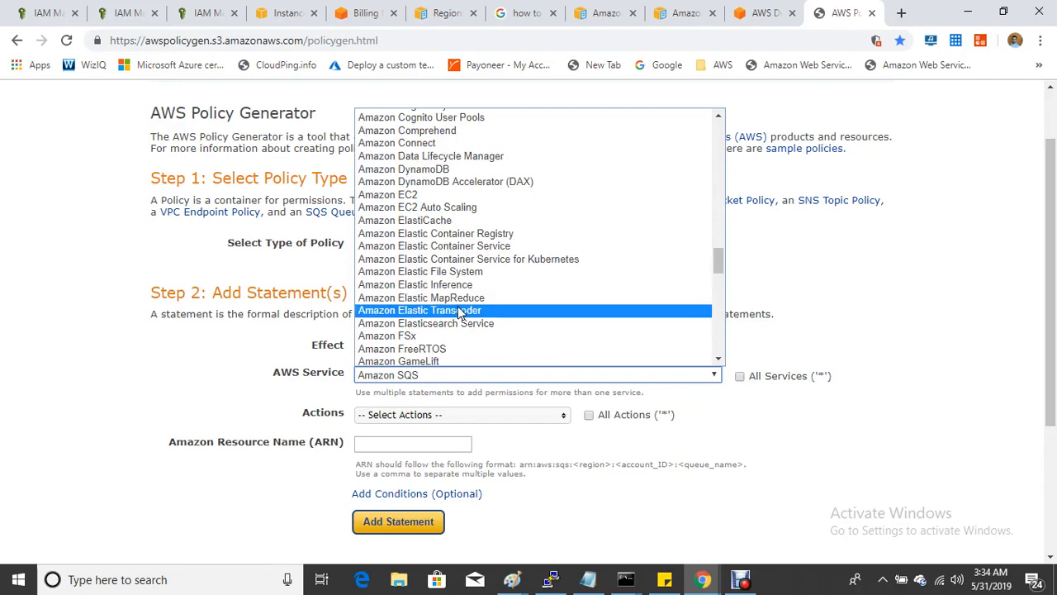
left_click(455, 194)
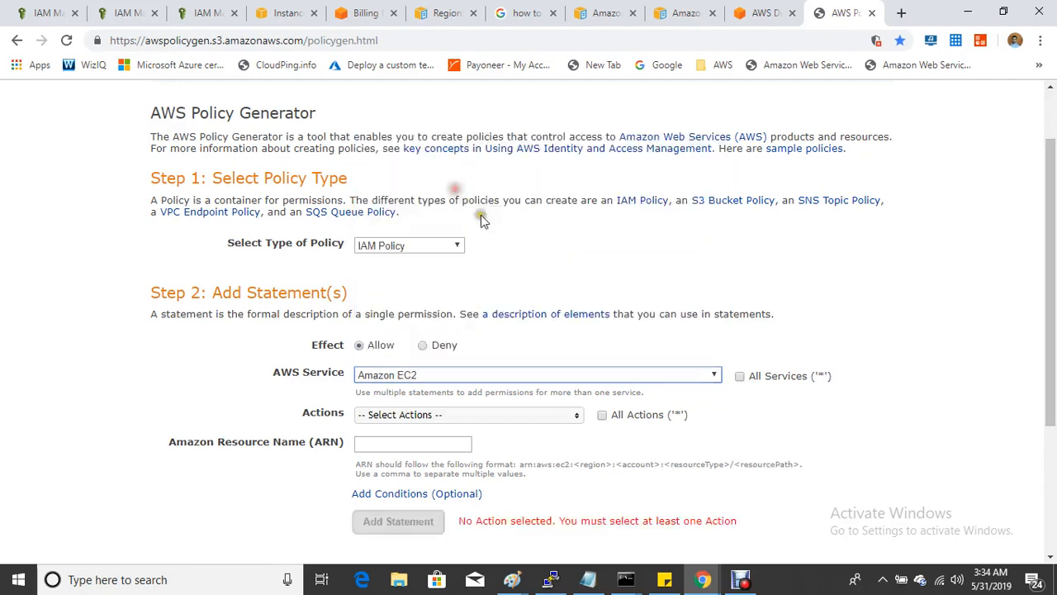
- Tick only the StopInstances and StartInstances actions in the EC2 Actions list
scroll(534, 404, "down", 1)
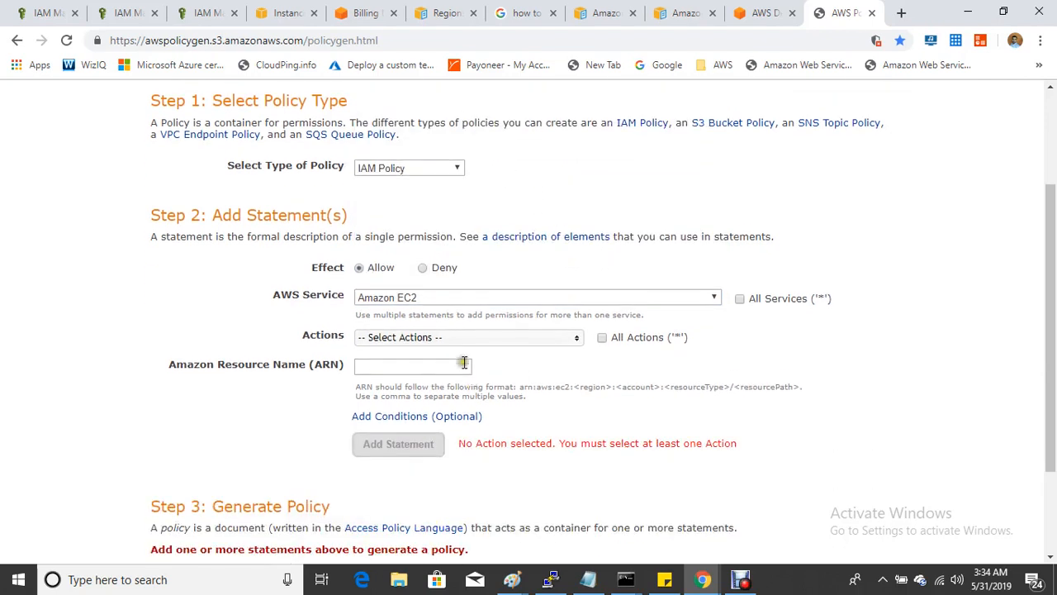
left_click(495, 339)
scroll(498, 384, "down", 2)
scroll(495, 388, "down", 20)
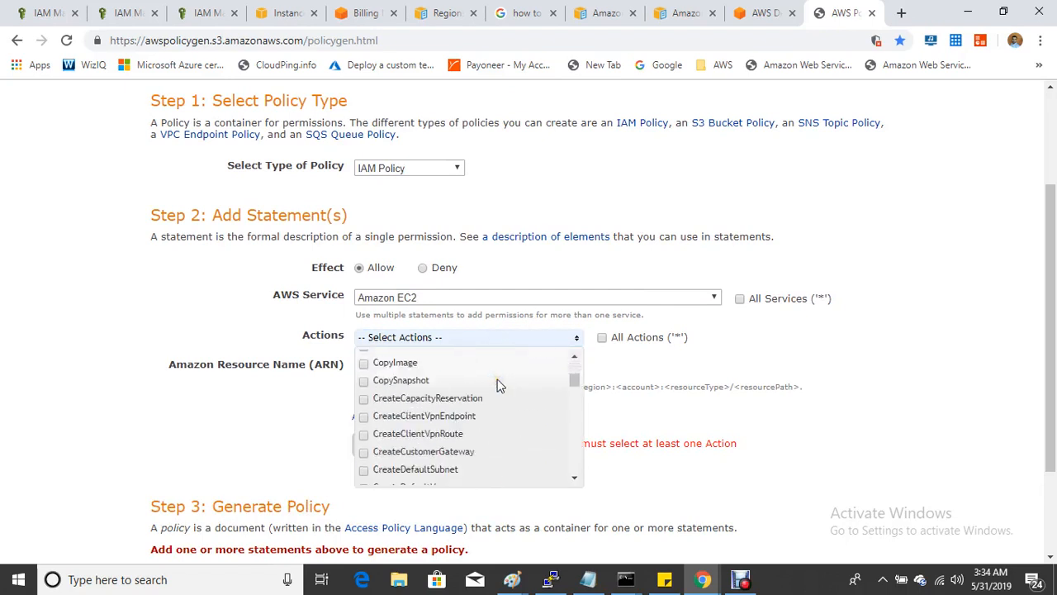
scroll(491, 398, "down", 5)
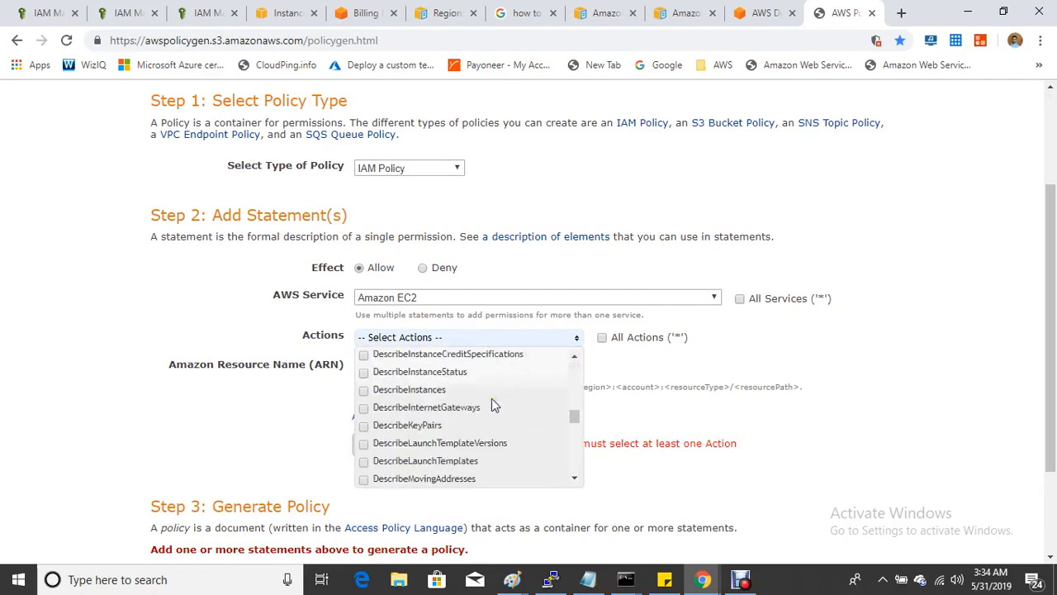
scroll(492, 398, "down", 5)
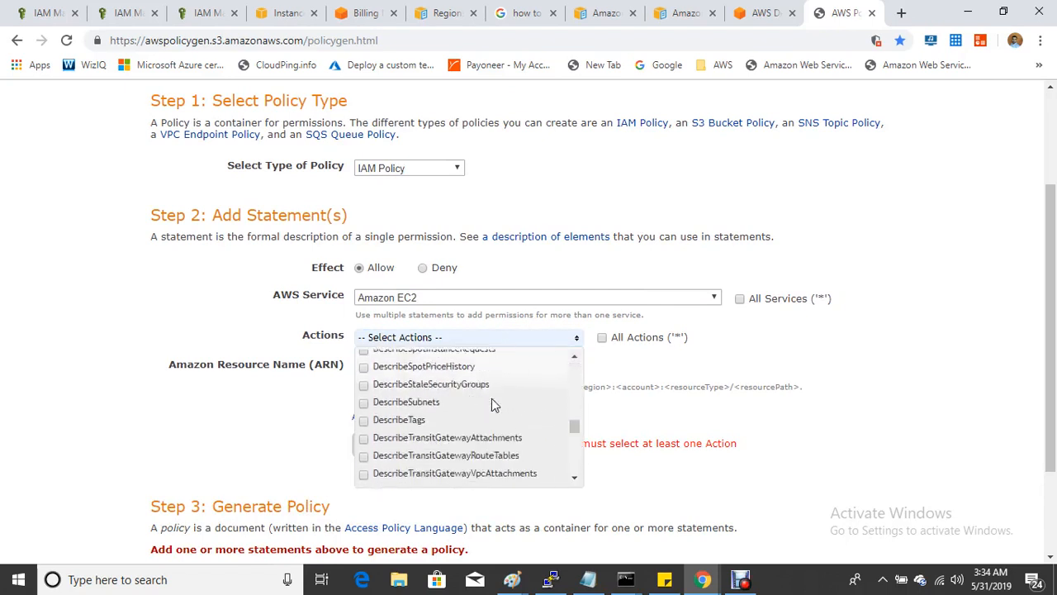
scroll(493, 404, "down", 6)
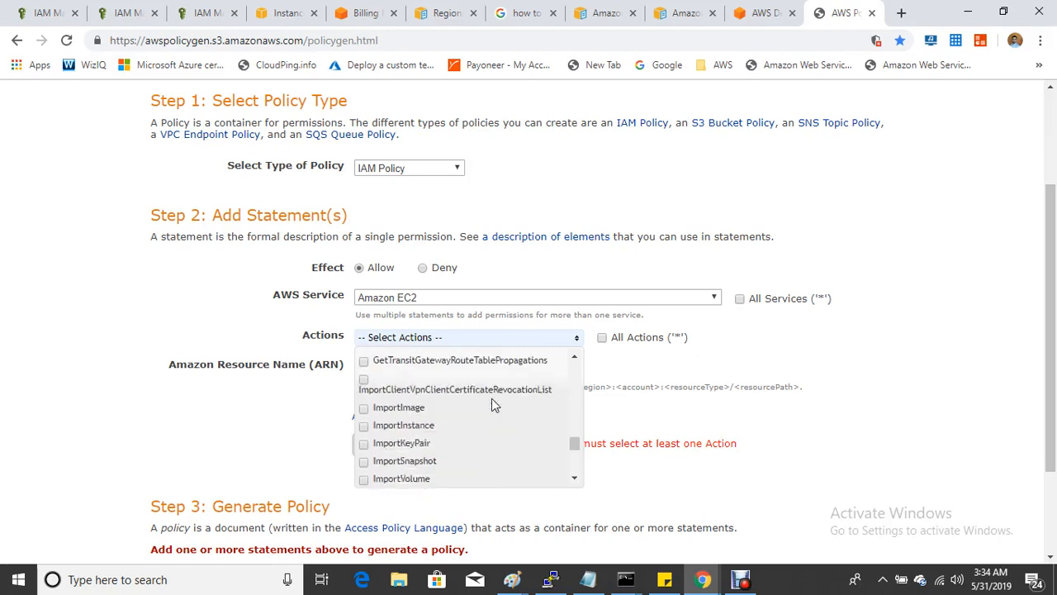
scroll(491, 398, "down", 6)
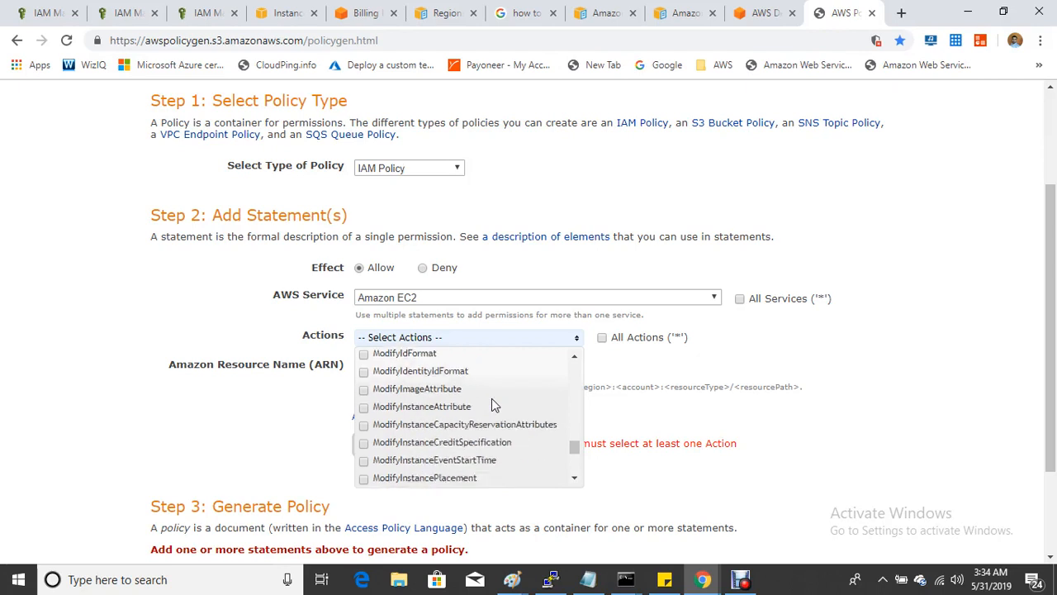
scroll(491, 398, "down", 8)
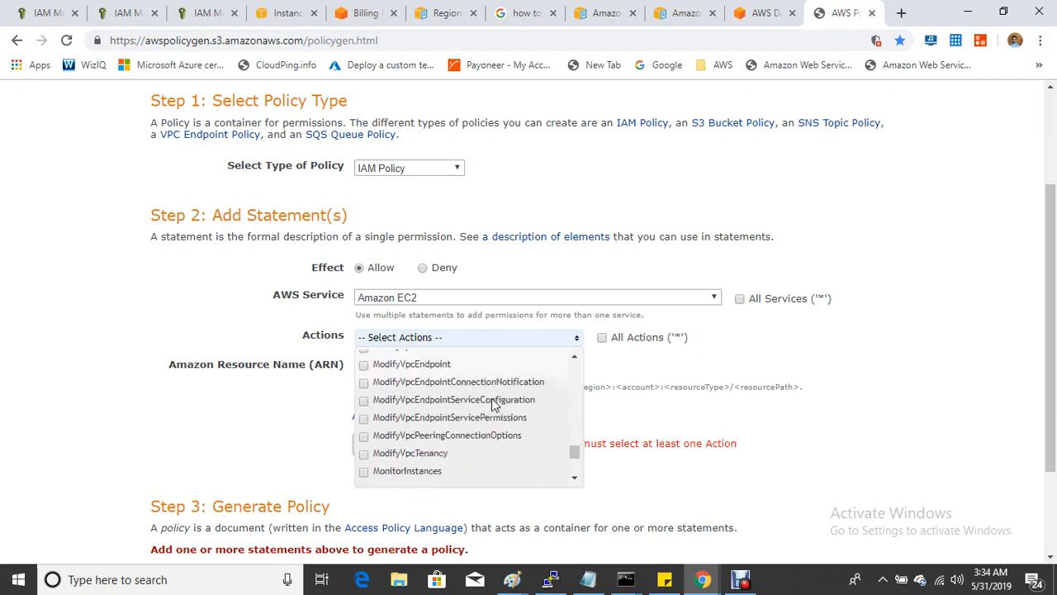
scroll(492, 398, "down", 6)
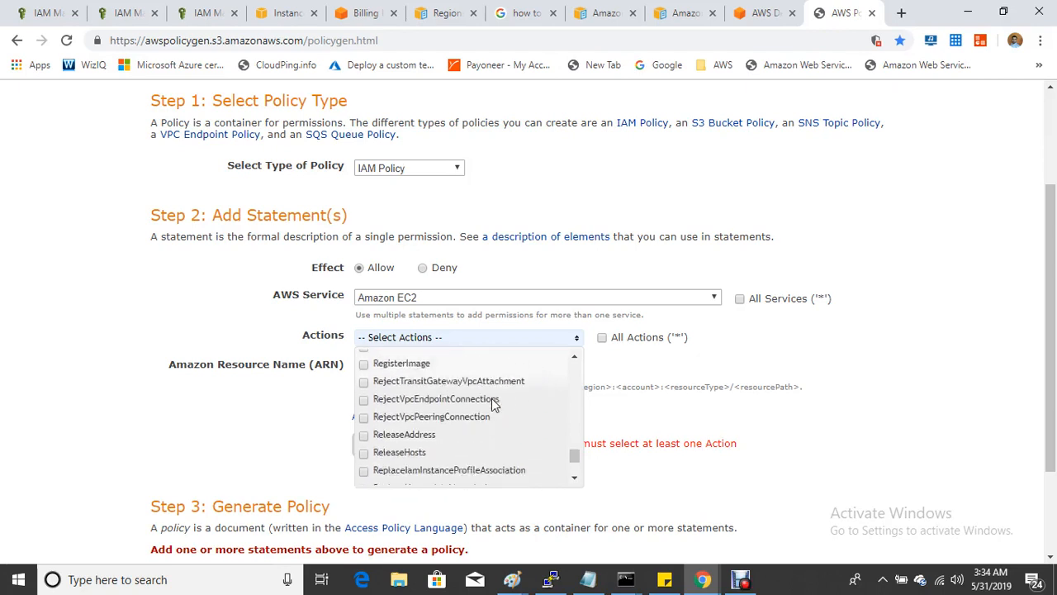
scroll(493, 403, "down", 6)
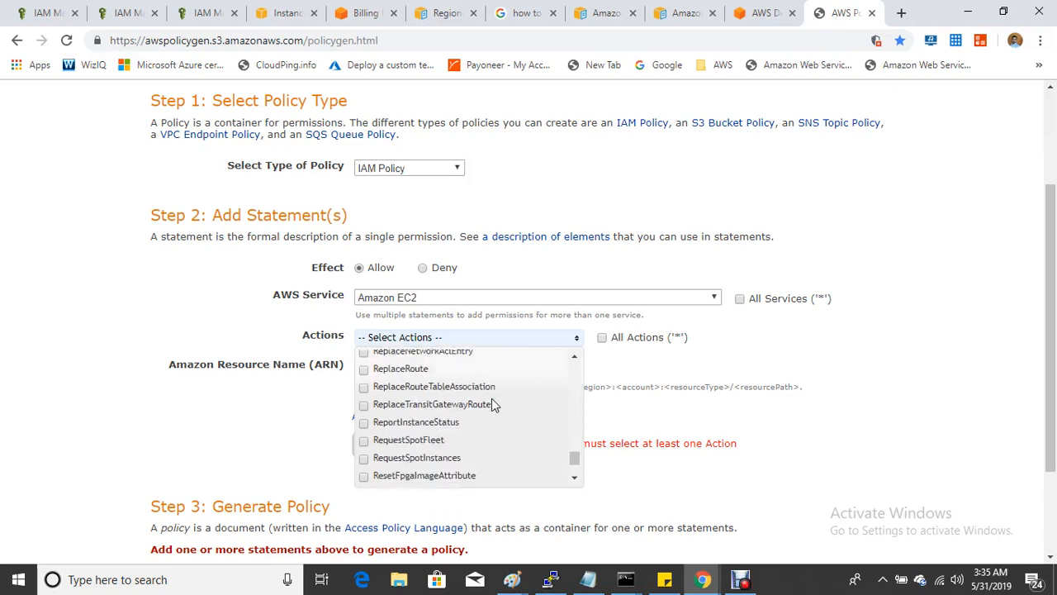
scroll(491, 398, "up", 2)
scroll(492, 399, "down", 2)
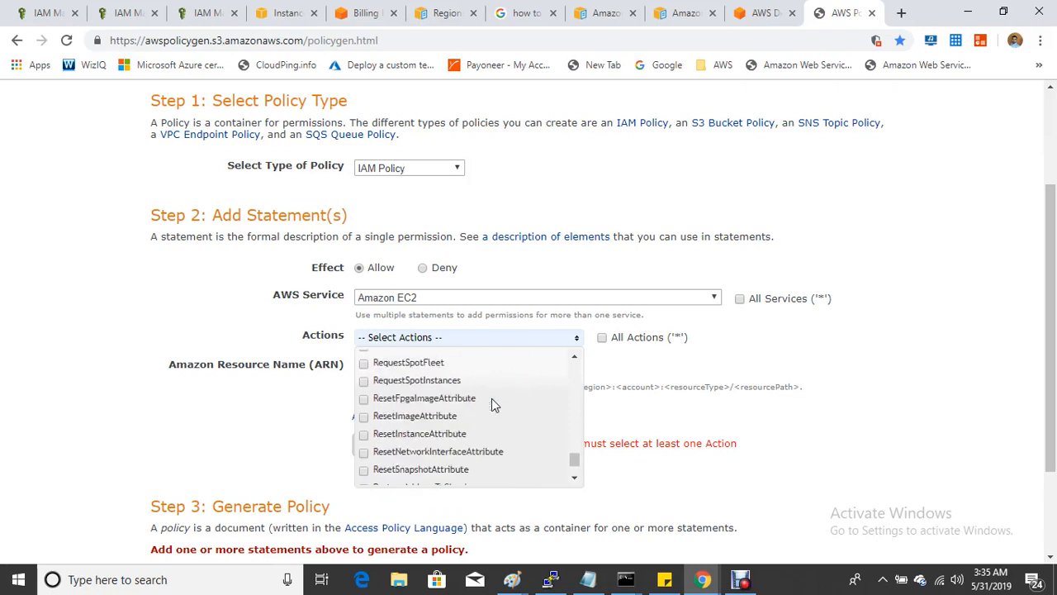
scroll(491, 398, "down", 2)
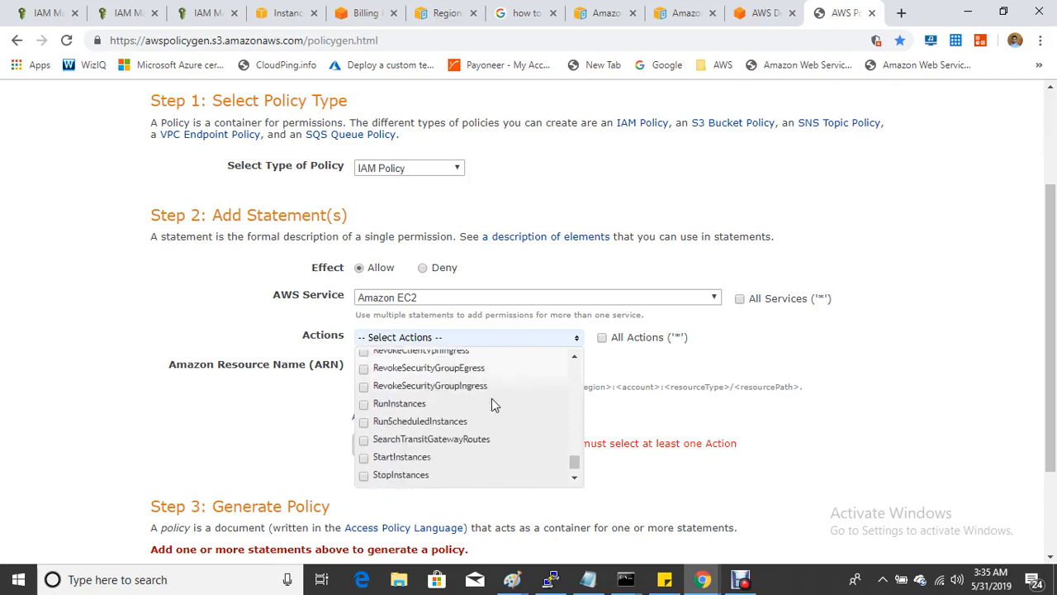
left_click(364, 475)
left_click(363, 457)
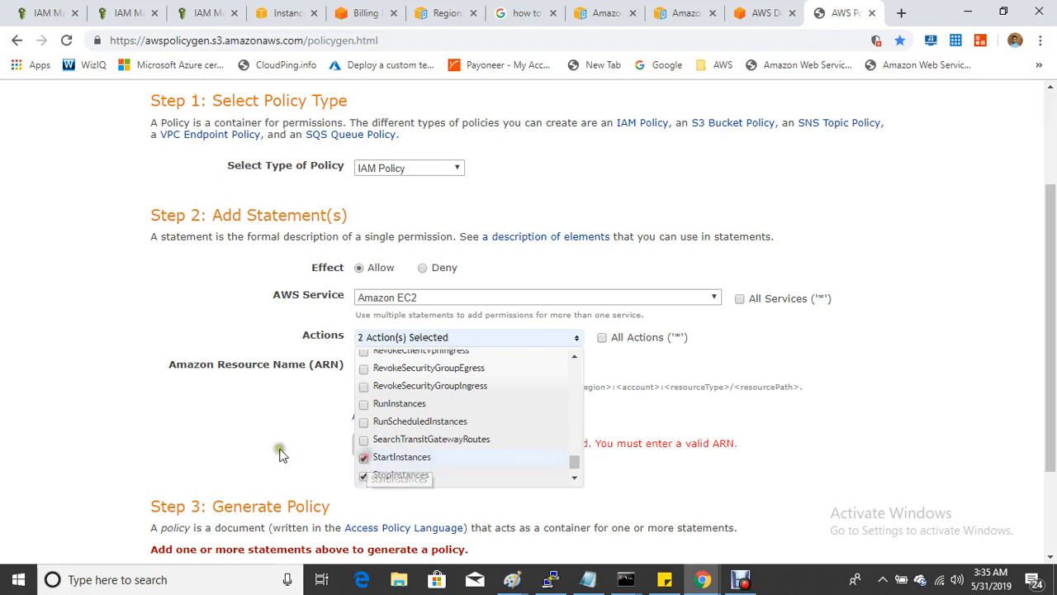
left_click(279, 437)
left_click(405, 366)
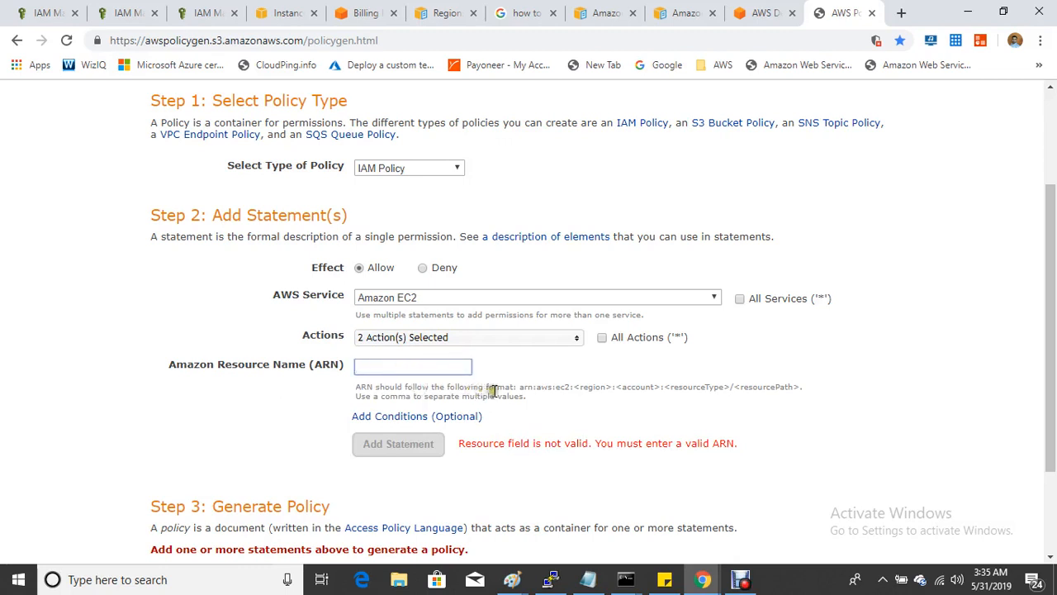
- Begin the ARN with arn:aws:ec2:us- and paste in the account ID copied from Billing settings
left_click_drag(518, 387, 801, 386)
left_click(418, 367)
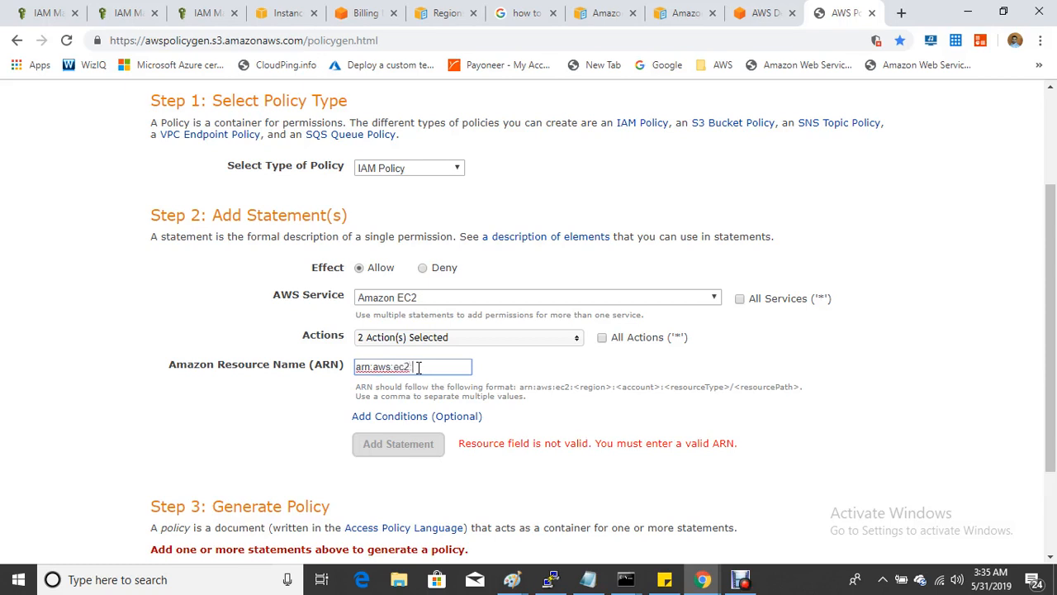
type("arn:aws:ec2:us-east-1:")
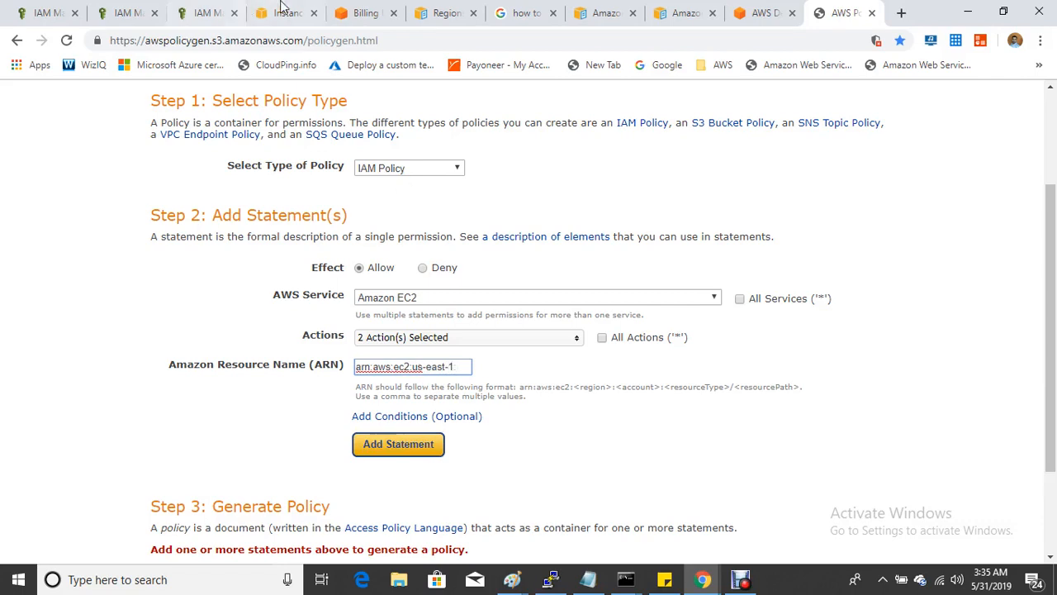
left_click(364, 12)
right_click(362, 165)
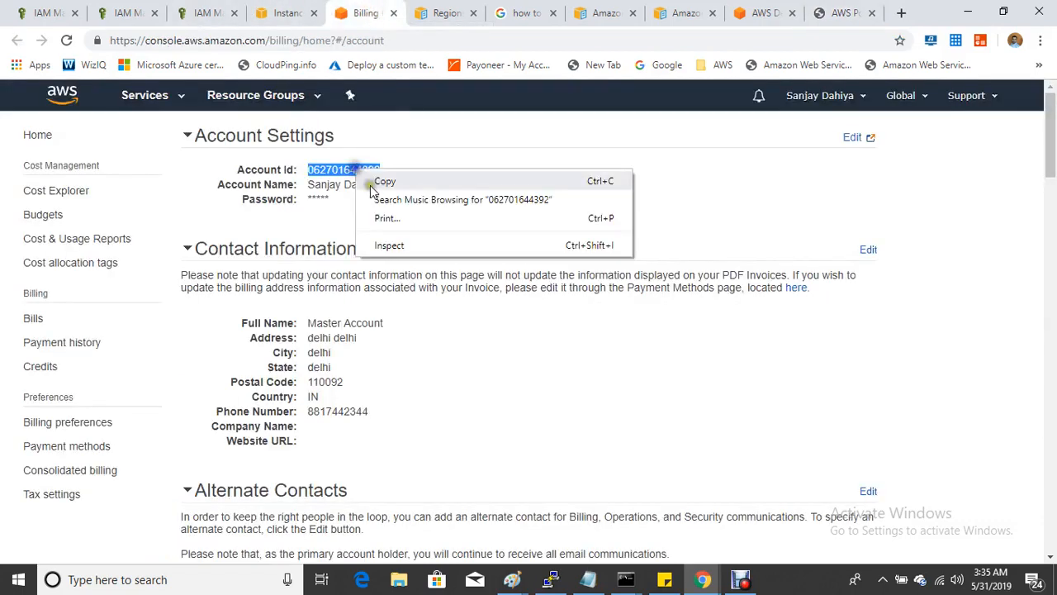
left_click(374, 179)
left_click(144, 20)
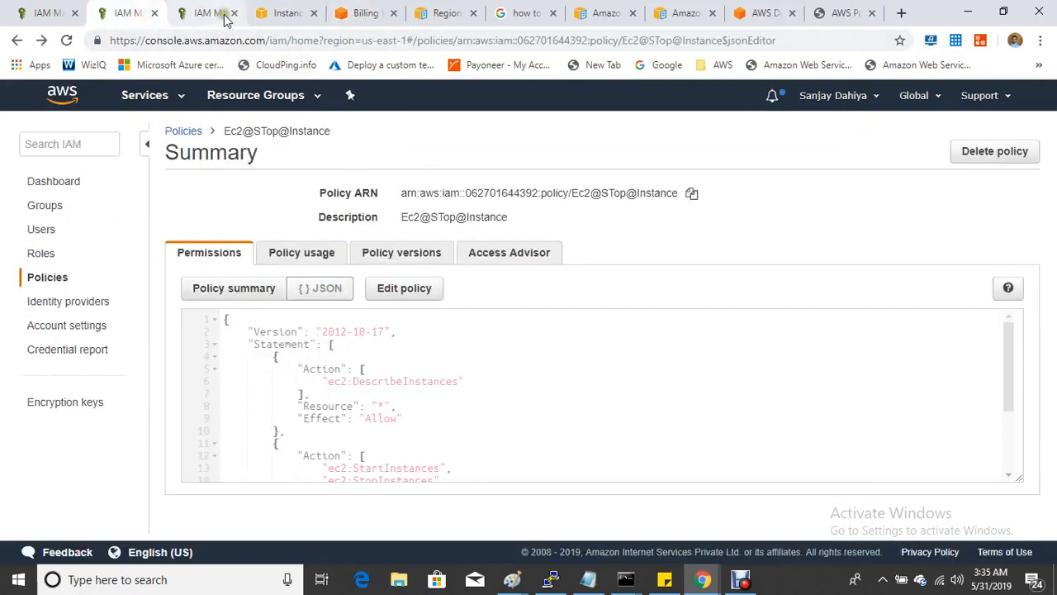
left_click(842, 15)
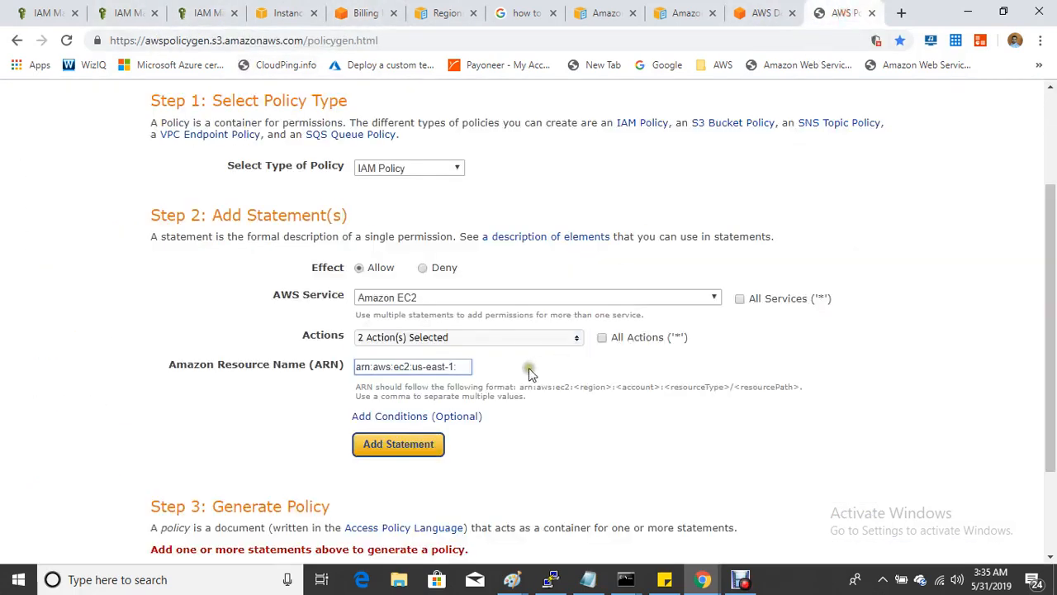
key("ctrl+v")
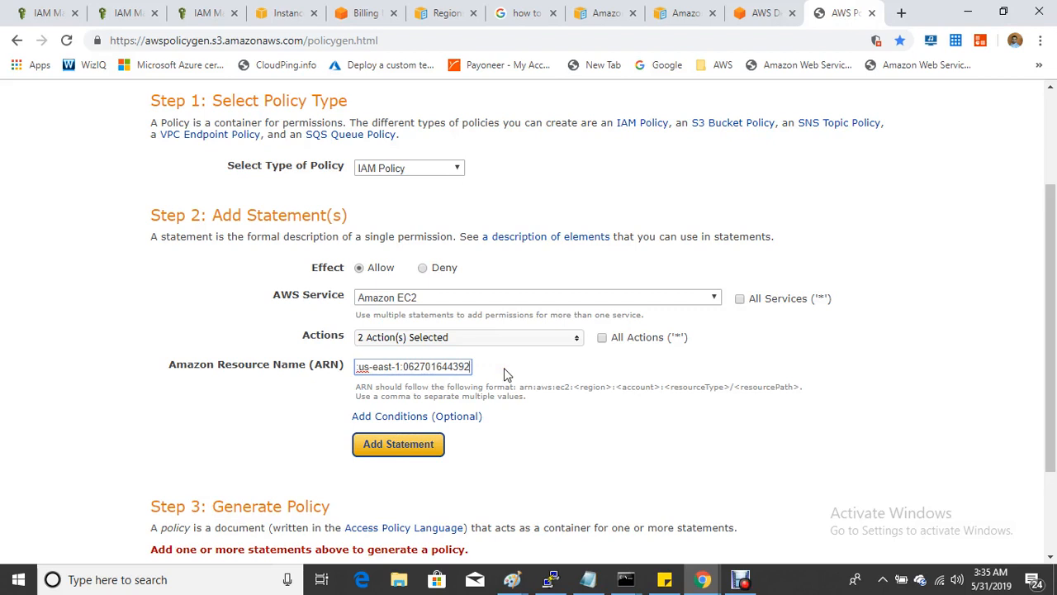
- Finish the ARN with the instance part and Prod-Server's instance ID i-065415ef6e40925c5
type(":instance")
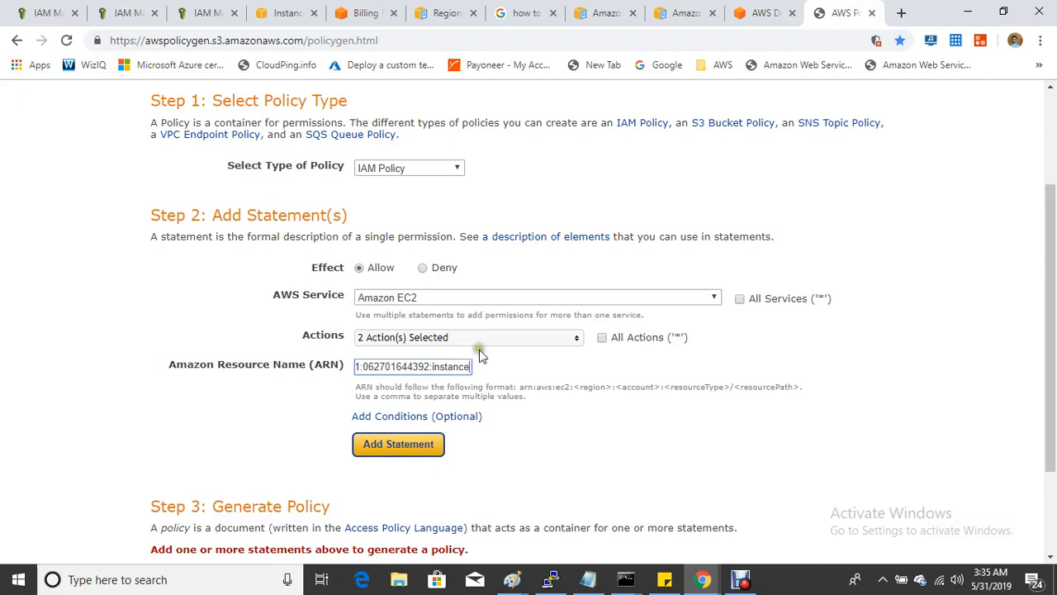
type("/")
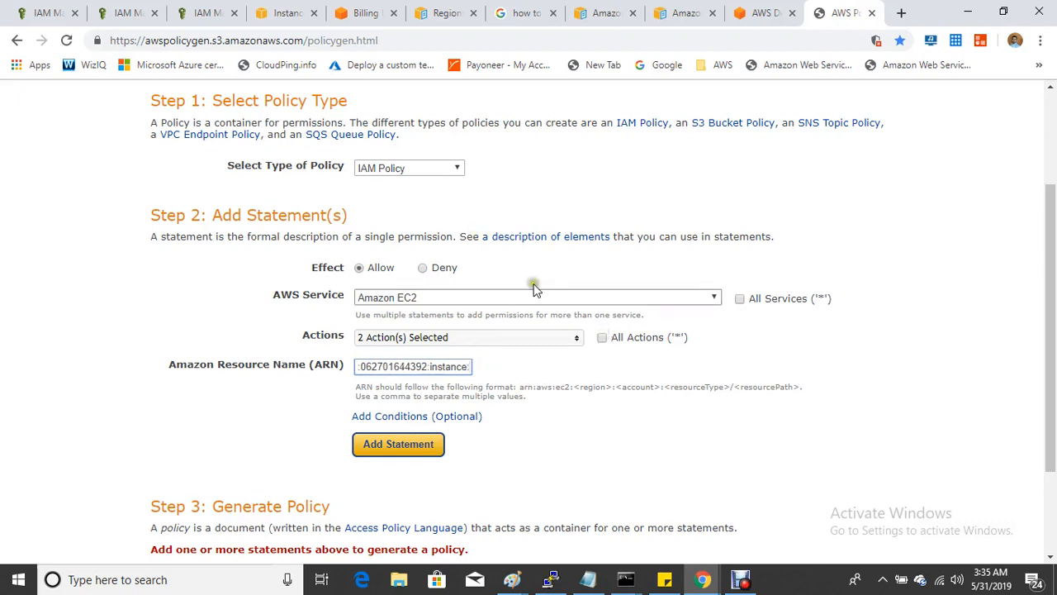
left_click(289, 13)
left_click(466, 498)
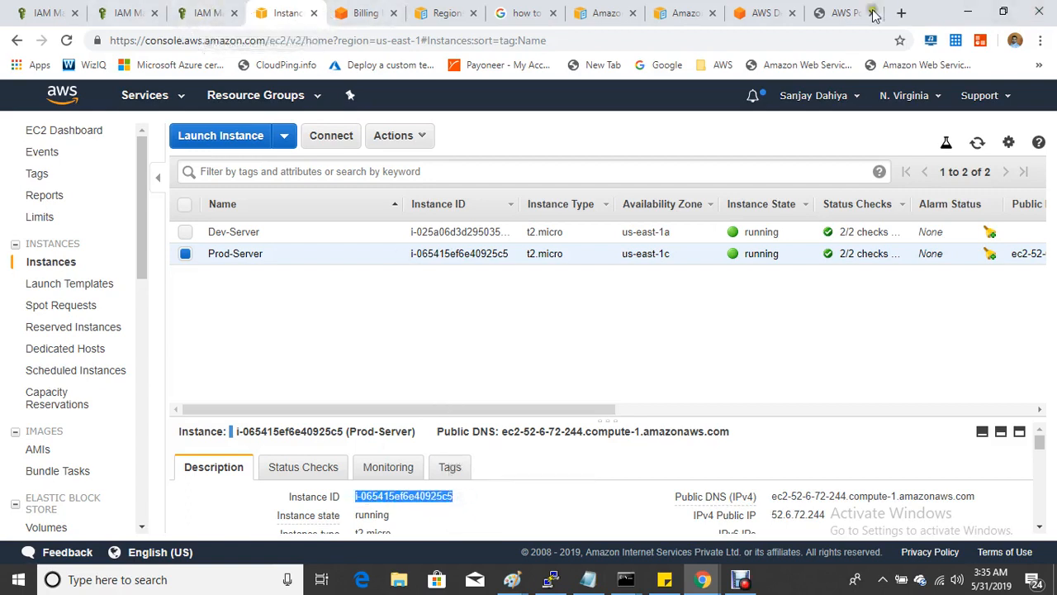
left_click(842, 14)
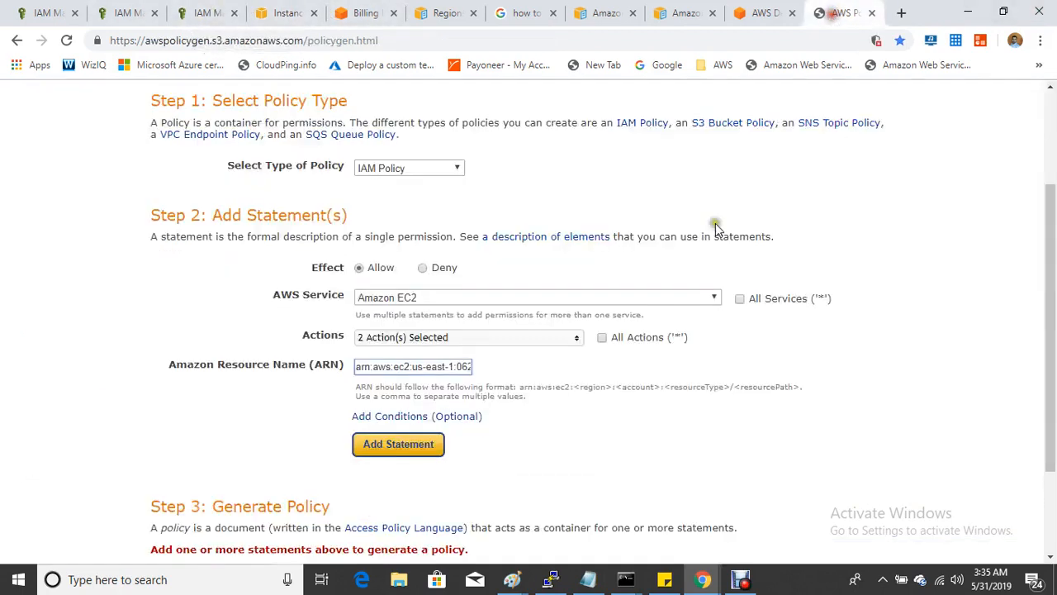
left_click(464, 366)
type("2701644392:instance")
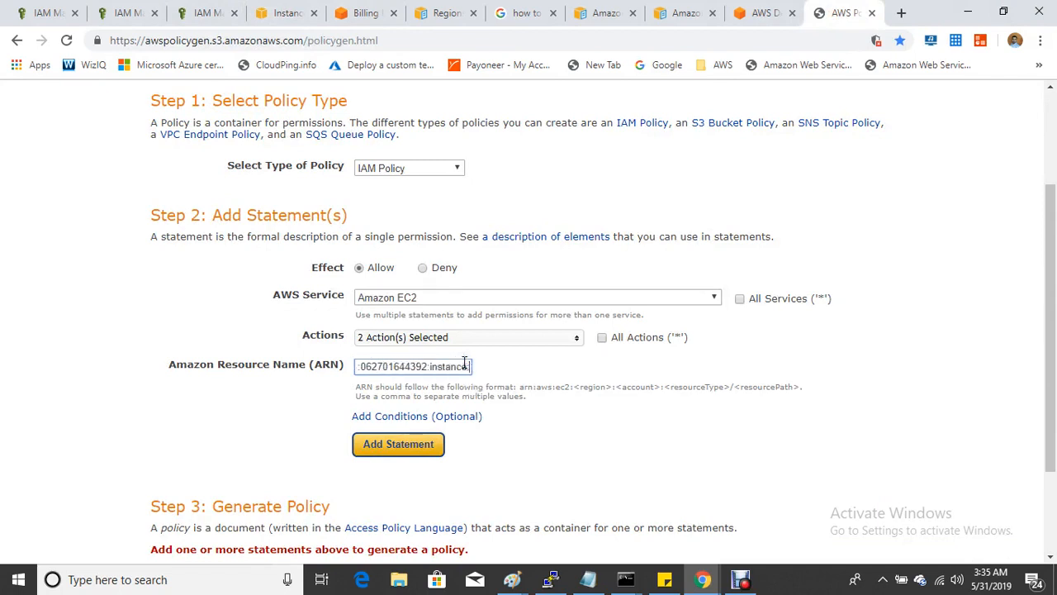
key("ctrl+v")
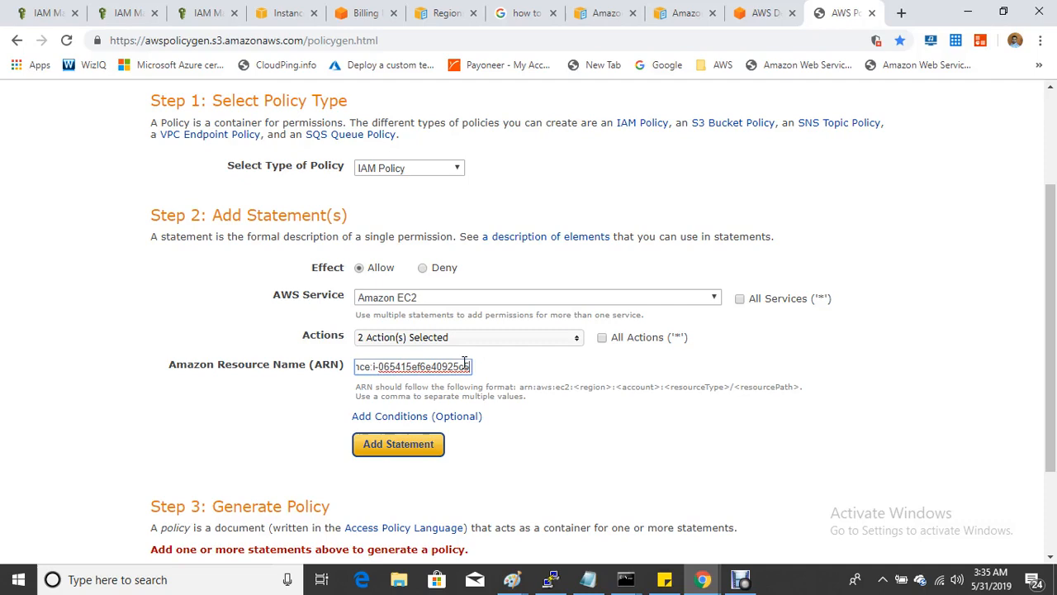
left_click(602, 426)
- Add the Start/Stop statement, generate the policy, and copy the resulting JSON
left_click(392, 444)
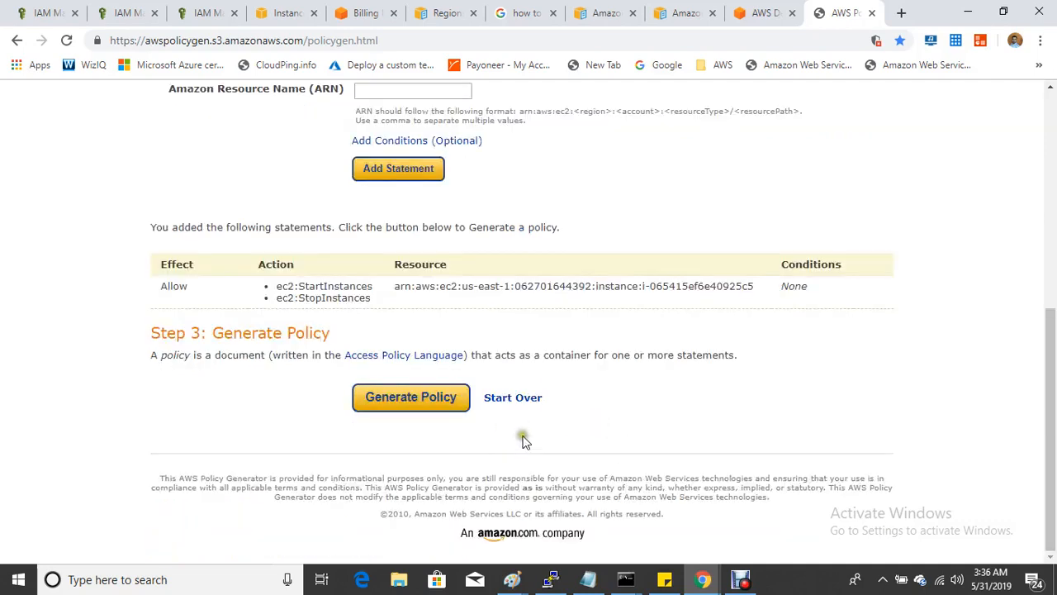
left_click(421, 399)
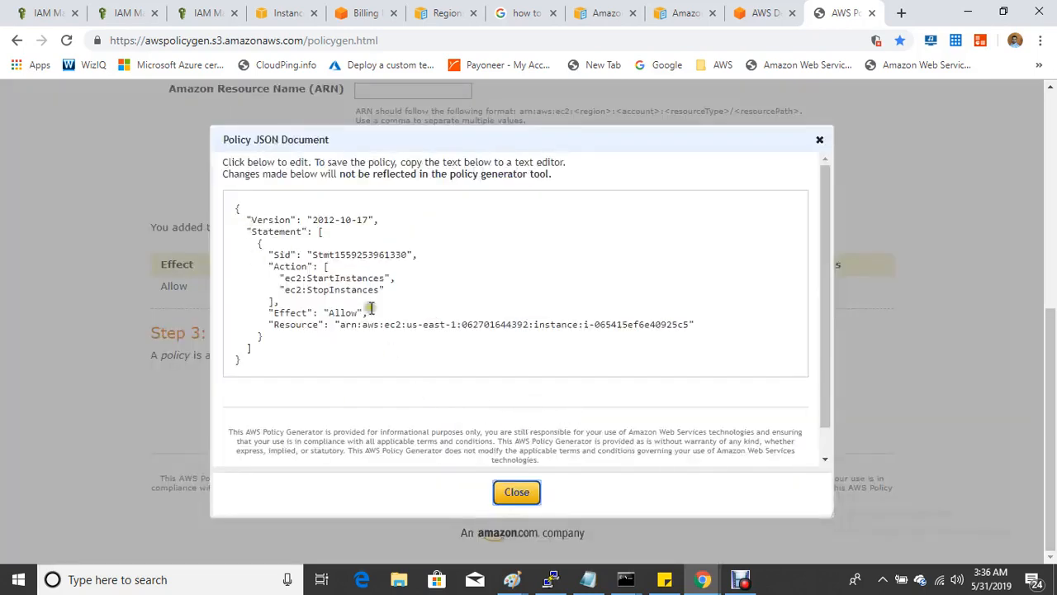
scroll(379, 313, "down", 1)
scroll(379, 313, "up", 1)
left_click_drag(234, 204, 358, 385)
right_click(327, 330)
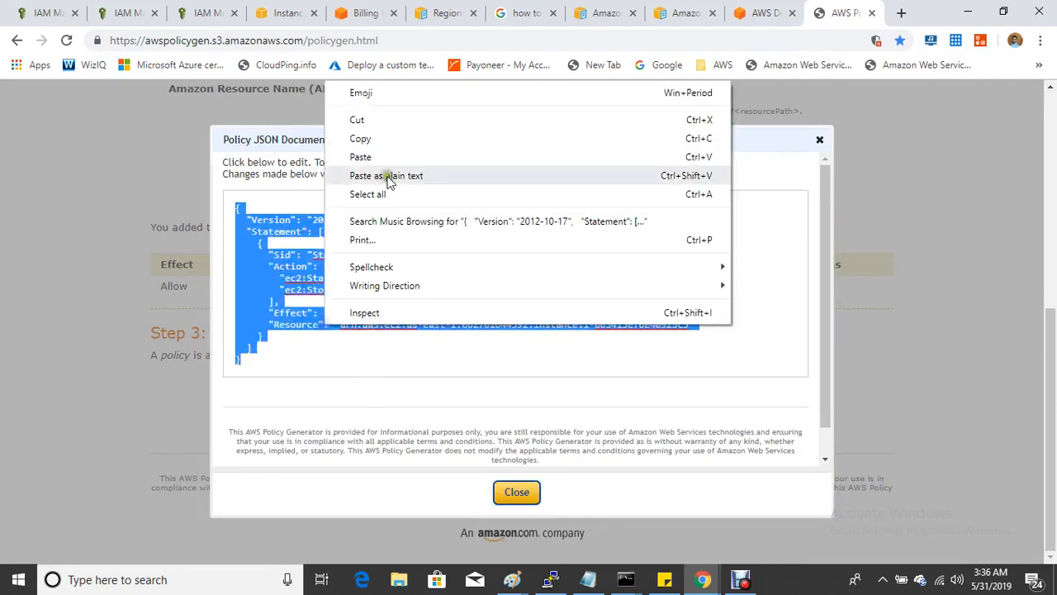
left_click(385, 138)
- Go back to the IAM console's Policies list
left_click(118, 12)
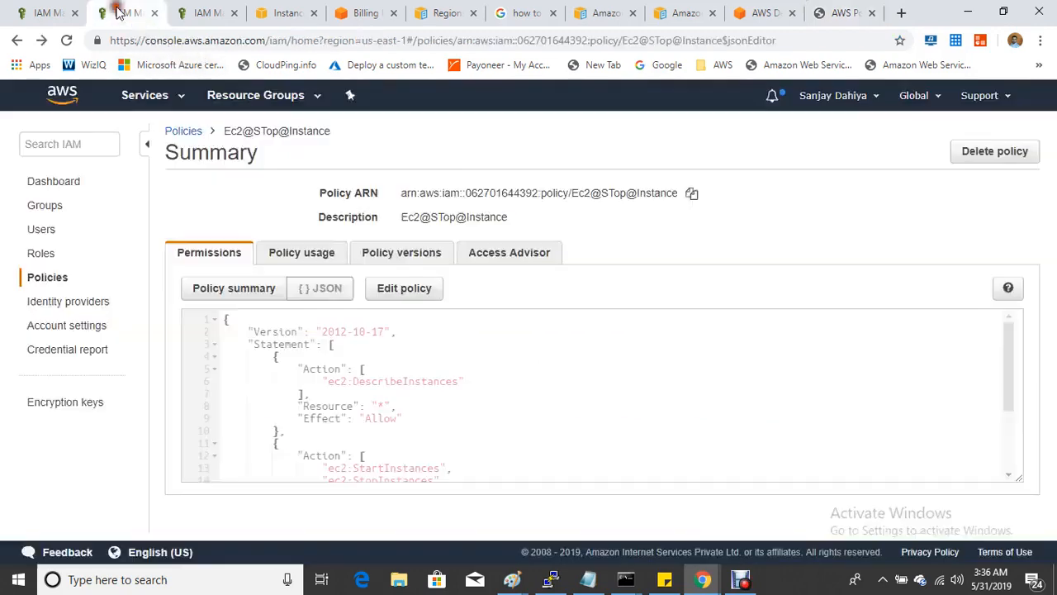
left_click(40, 278)
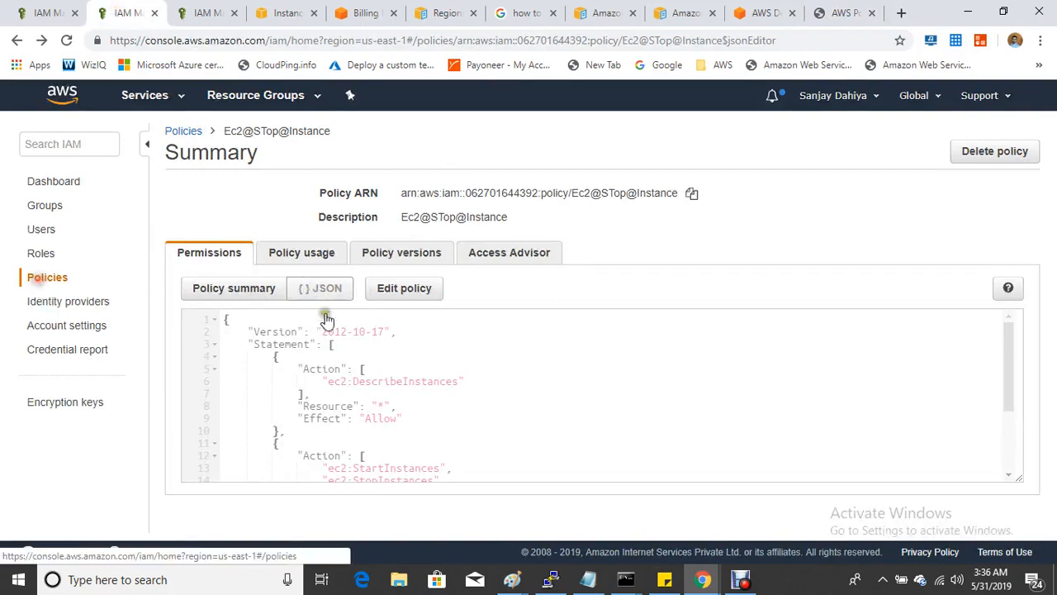
left_click(61, 276)
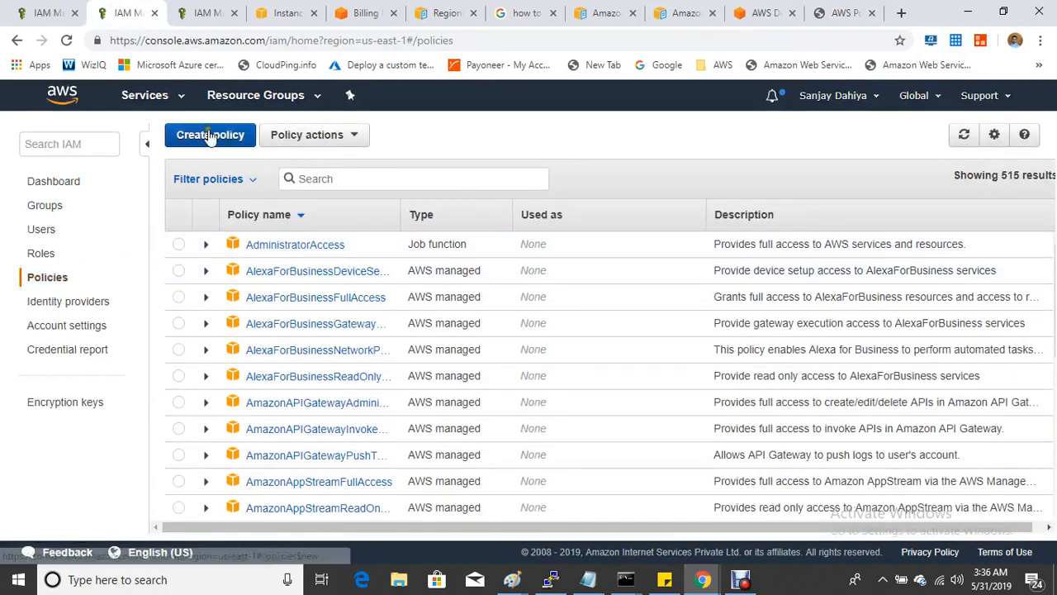
- Start a new policy whose JSON is replaced with the generated start/stop policy, and review it
left_click(210, 135)
left_click(190, 229)
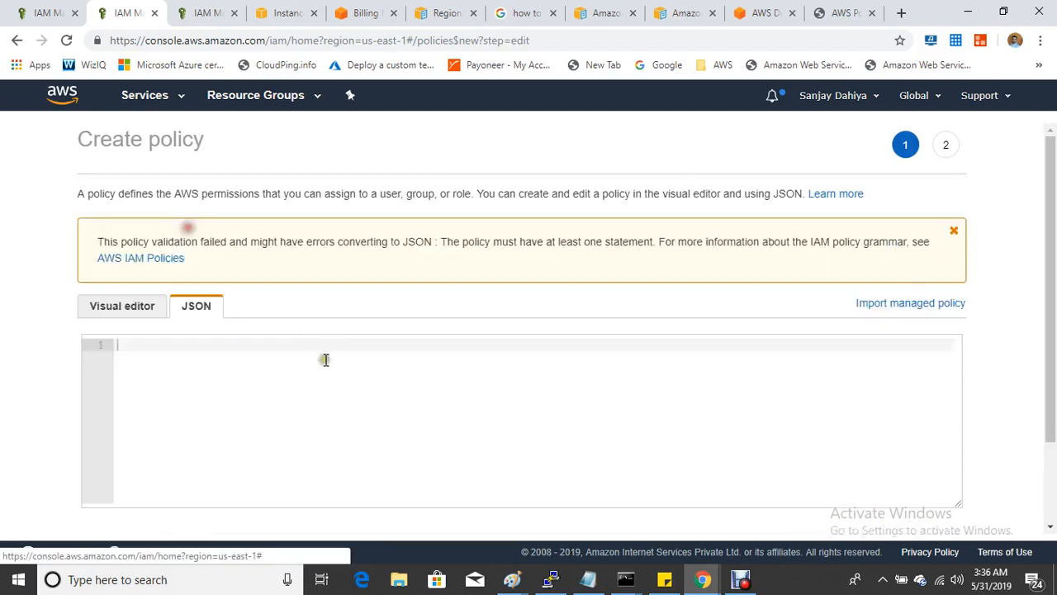
left_click_drag(192, 423, 143, 339)
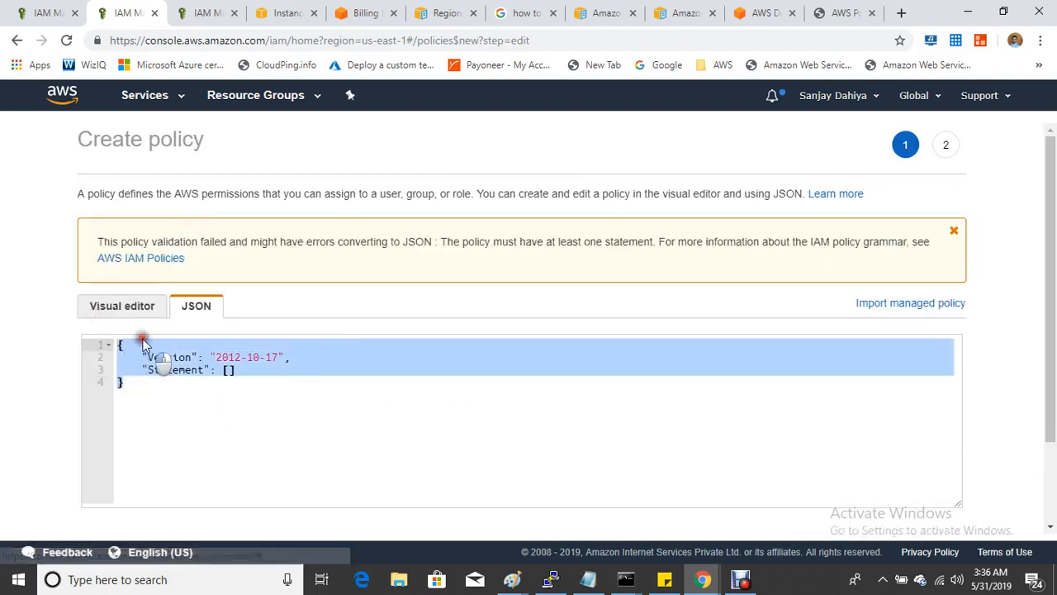
key("ctrl+v")
left_click(342, 443)
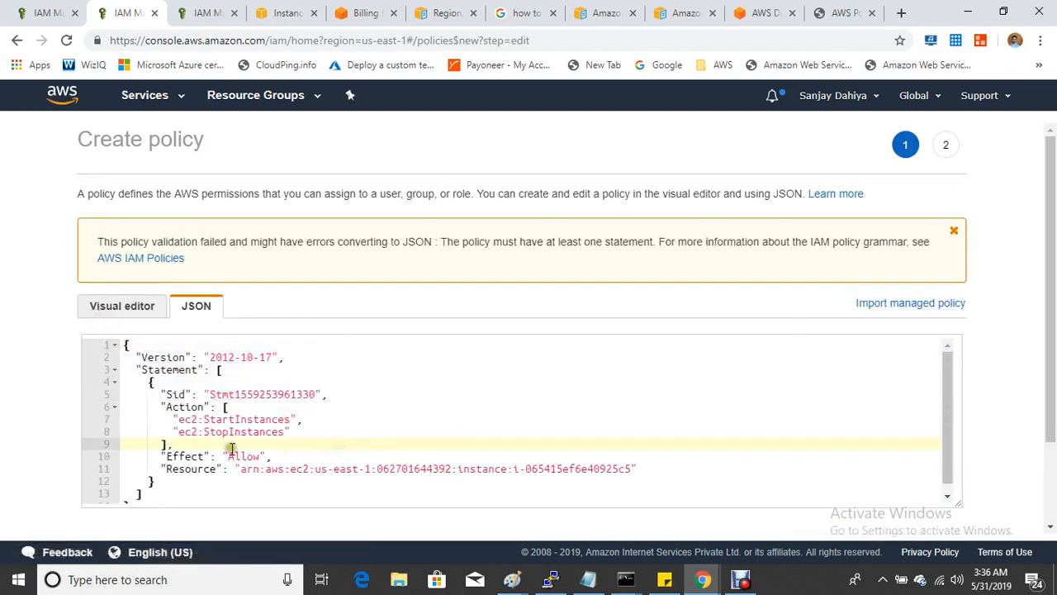
scroll(802, 398, "down", 2)
left_click(941, 486)
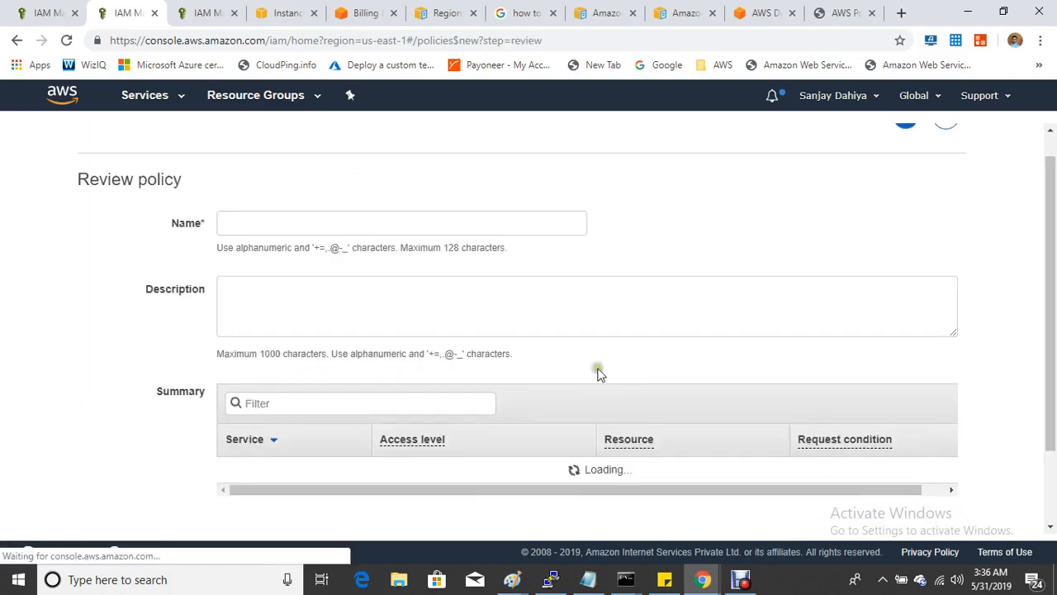
- Name the policy myec2stop@startInstance and create it
left_click(318, 226)
type("myec2stop@startInstance")
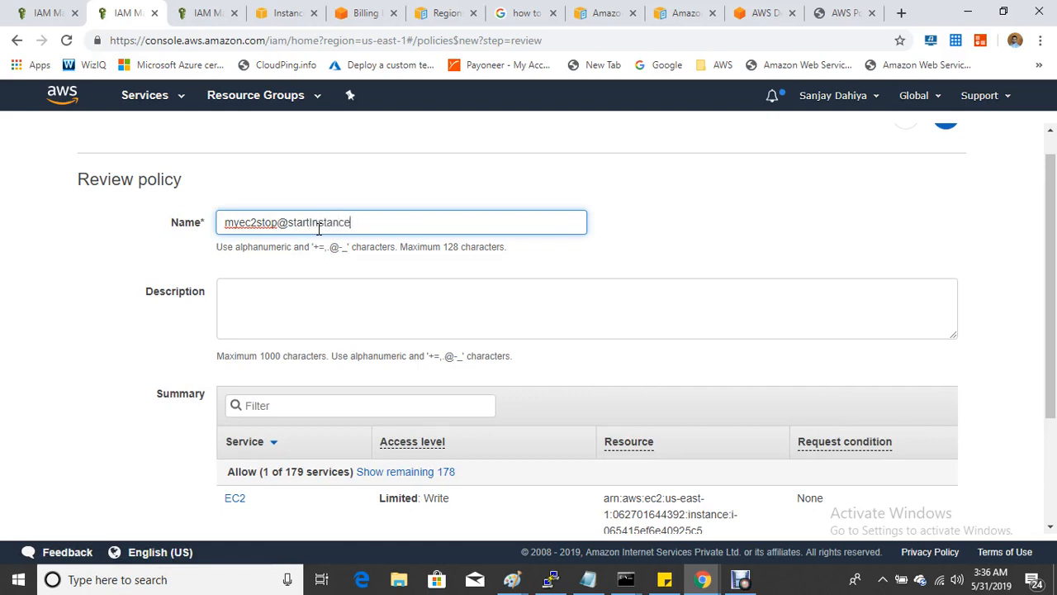
scroll(821, 293, "down", 2)
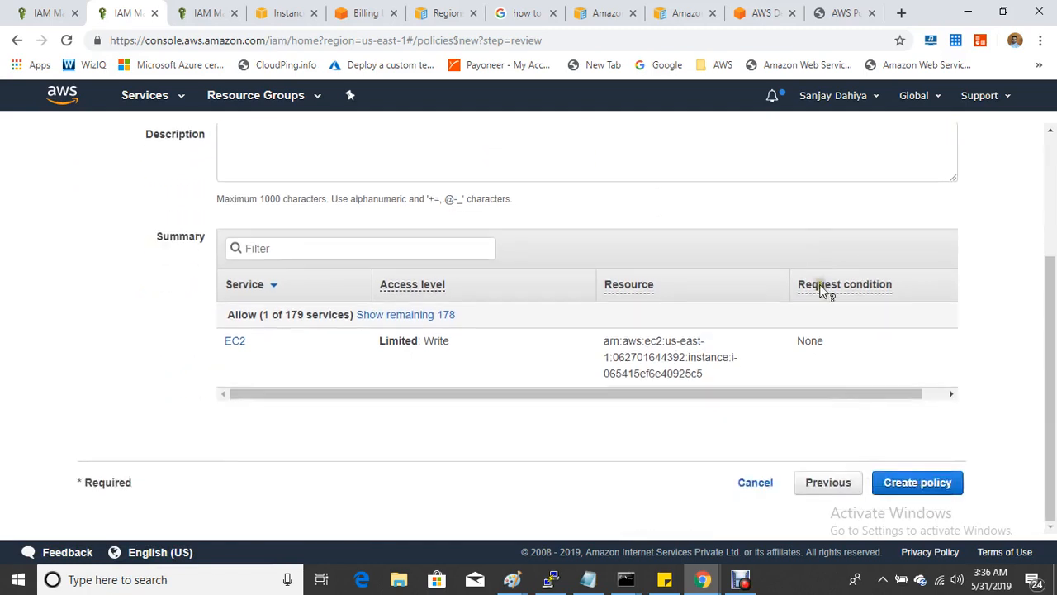
left_click(899, 484)
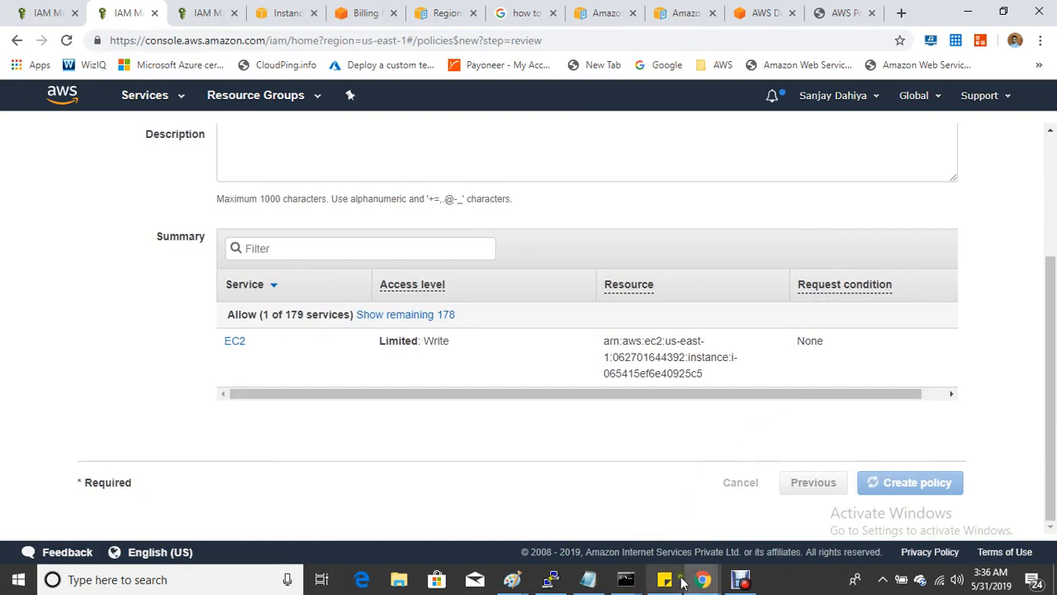
left_click(740, 580)
left_click(740, 580)
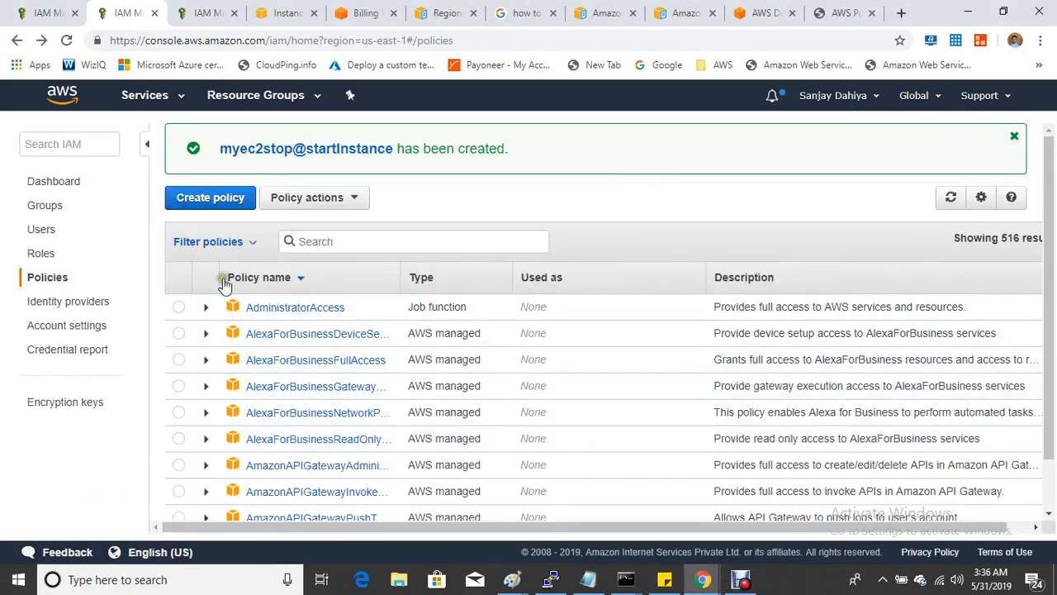
- Filter the policies to Customer managed and select myec2stop@startInstance
left_click(247, 240)
left_click(195, 327)
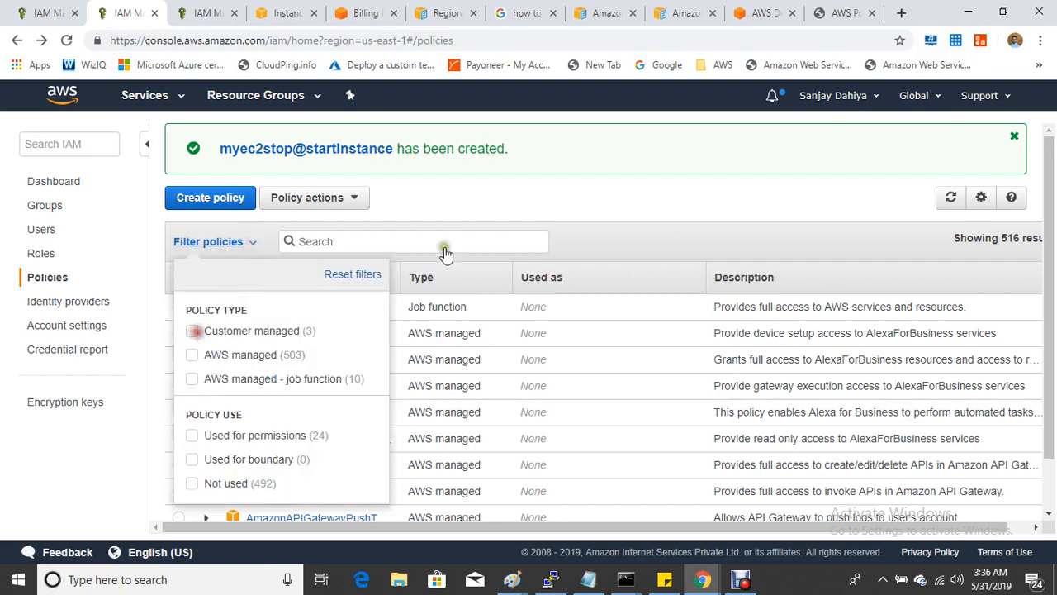
left_click(444, 242)
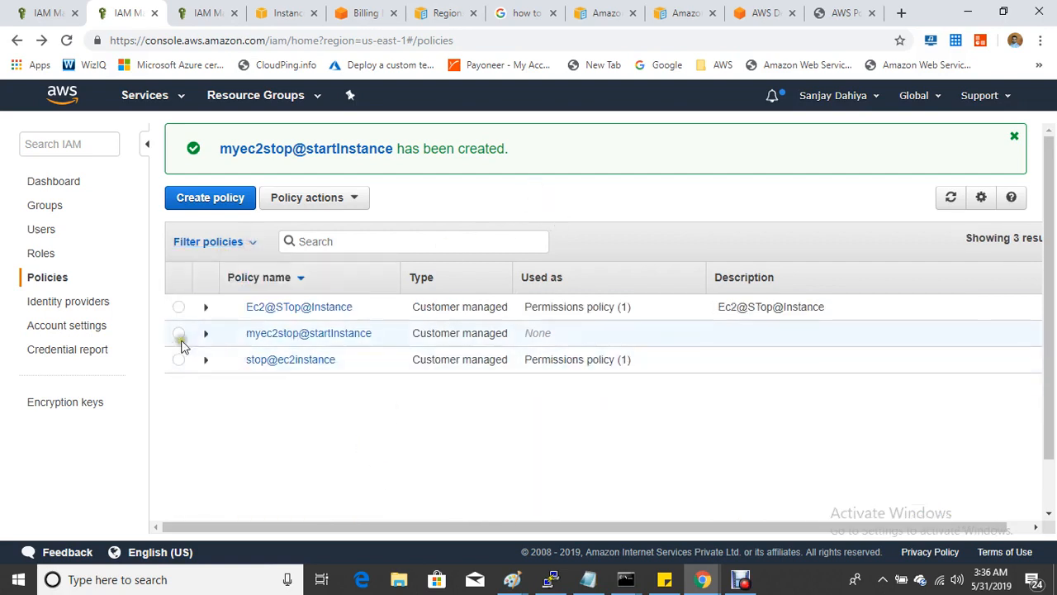
left_click(178, 334)
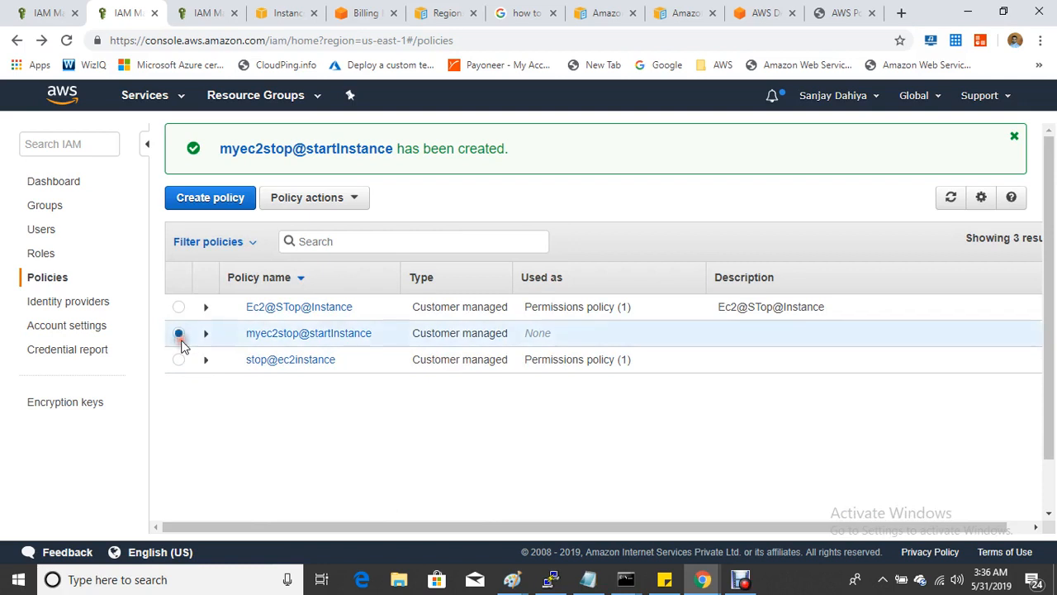
- Attach the myec2stop@startInstance policy to prod-user
left_click(358, 198)
left_click(317, 228)
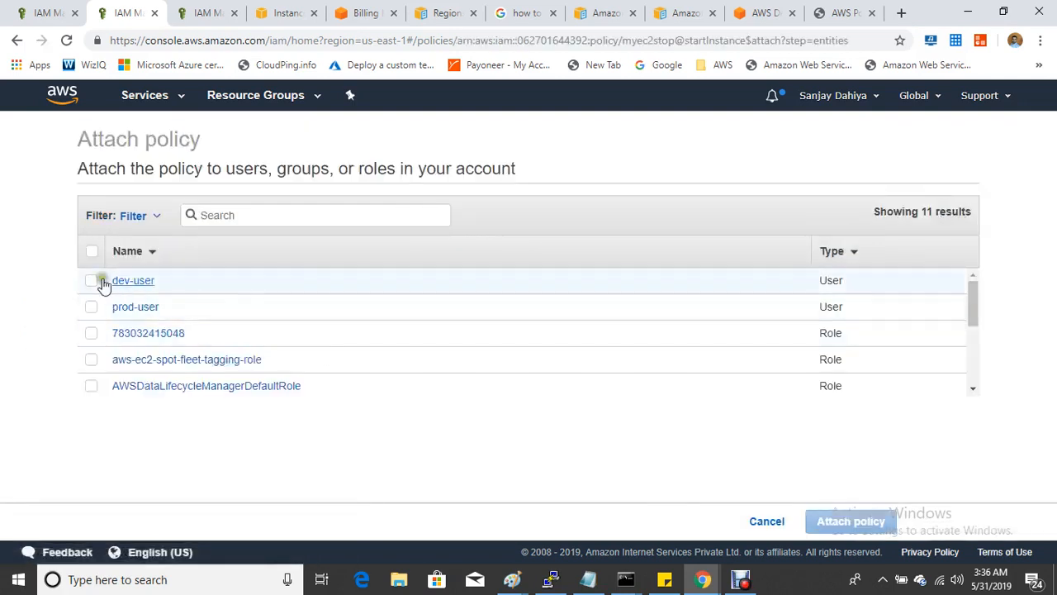
left_click(93, 307)
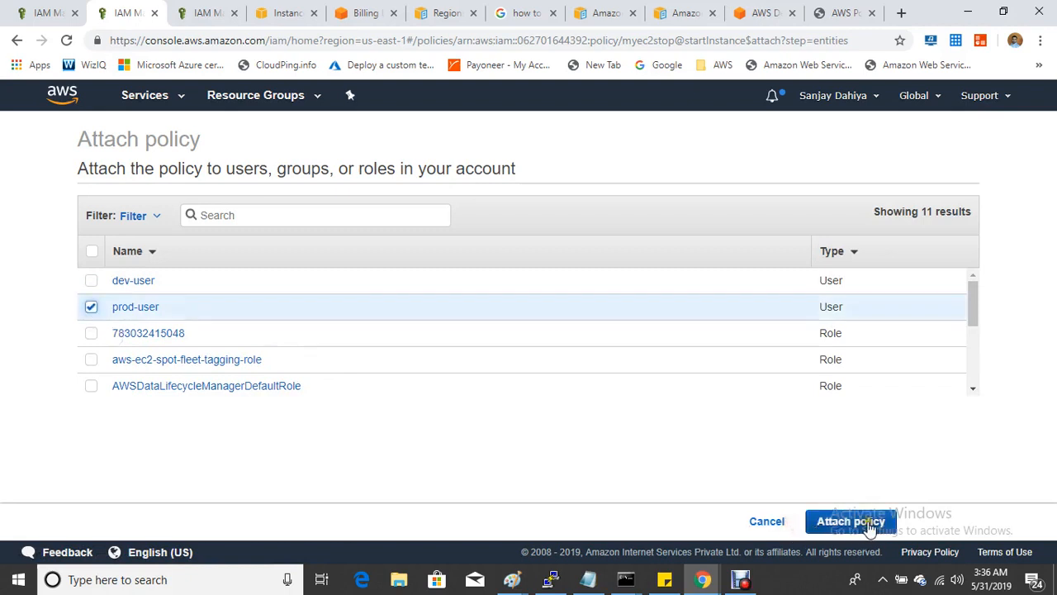
left_click(826, 521)
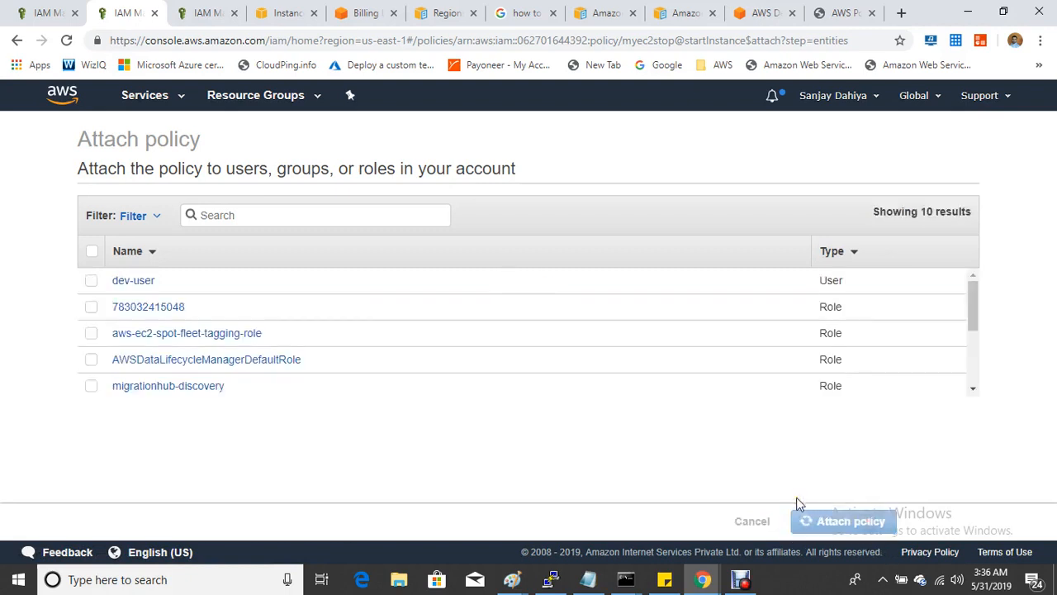